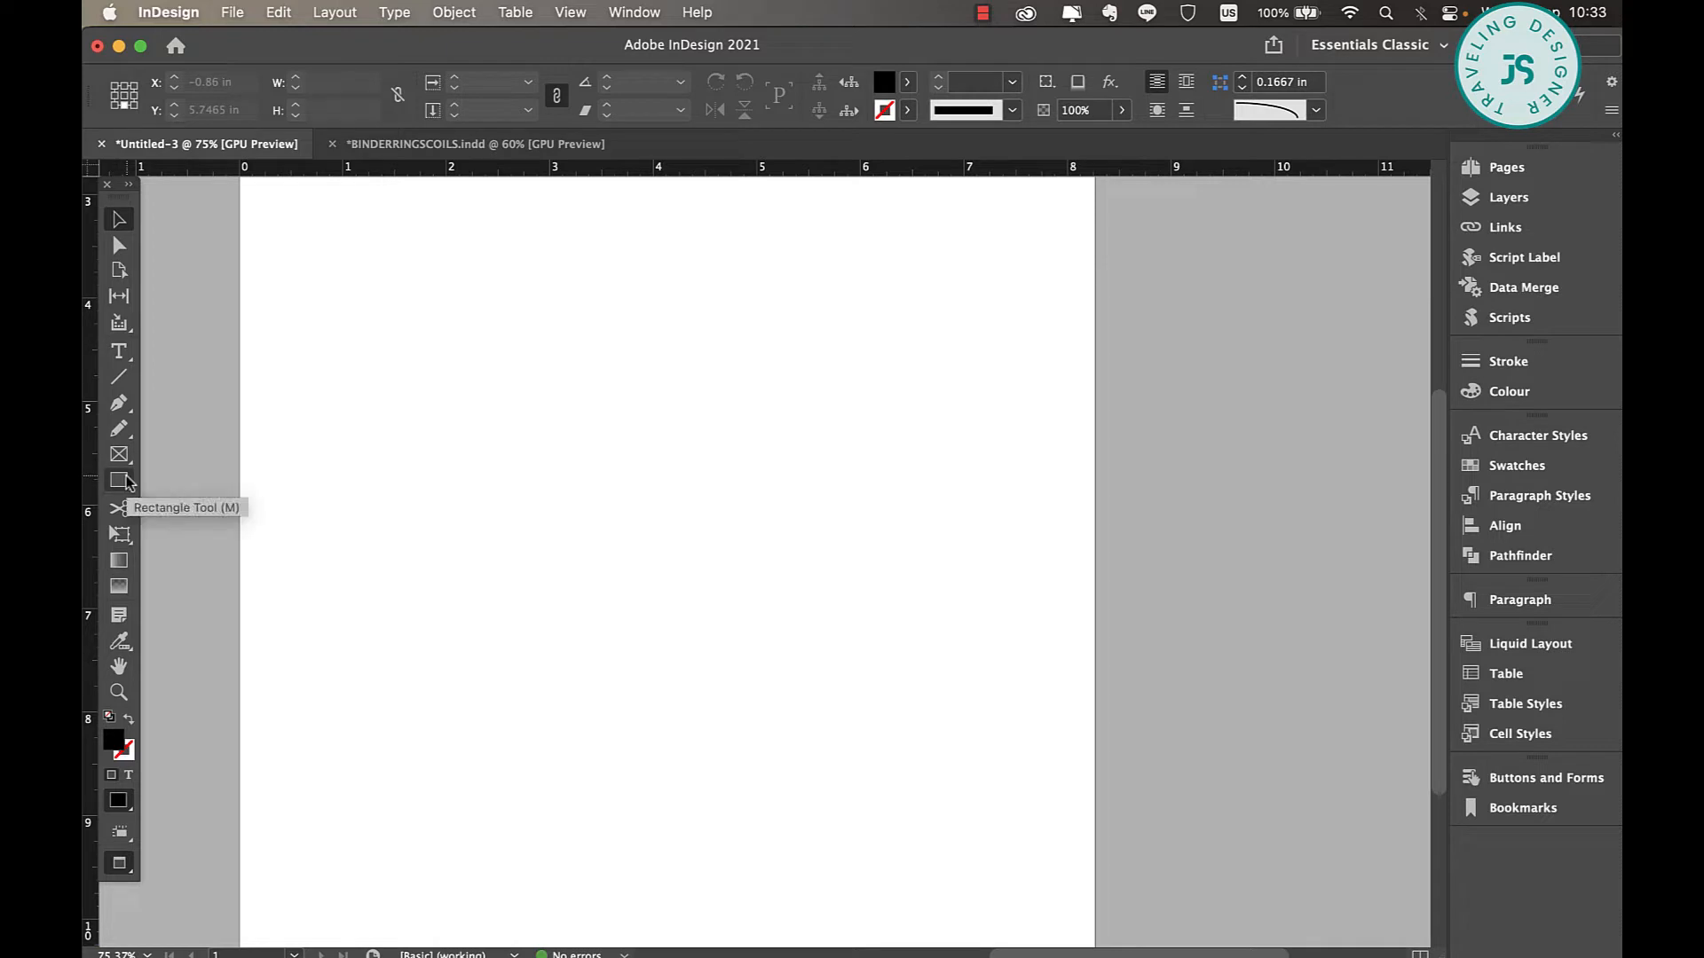
Draw a perfect circle about 0.56 in across with the Ellipse tool near the middle of the page's left half.
{"action": "left_click", "coordinate": [128, 484]}
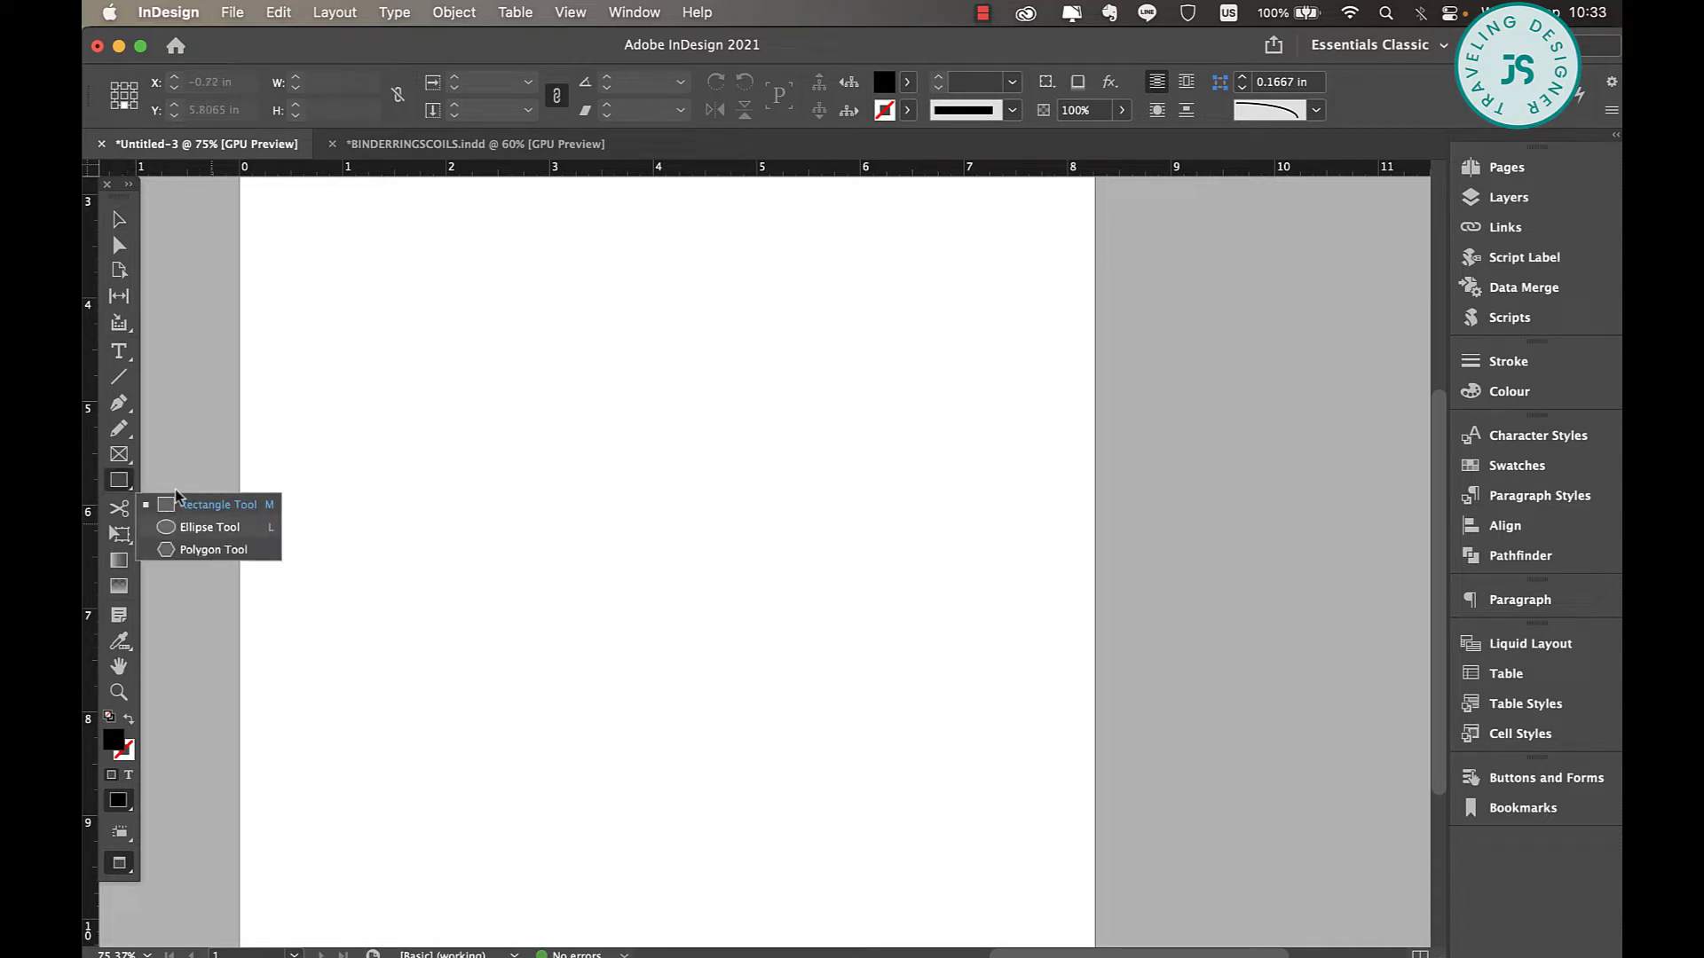
{"action": "left_click", "coordinate": [232, 527]}
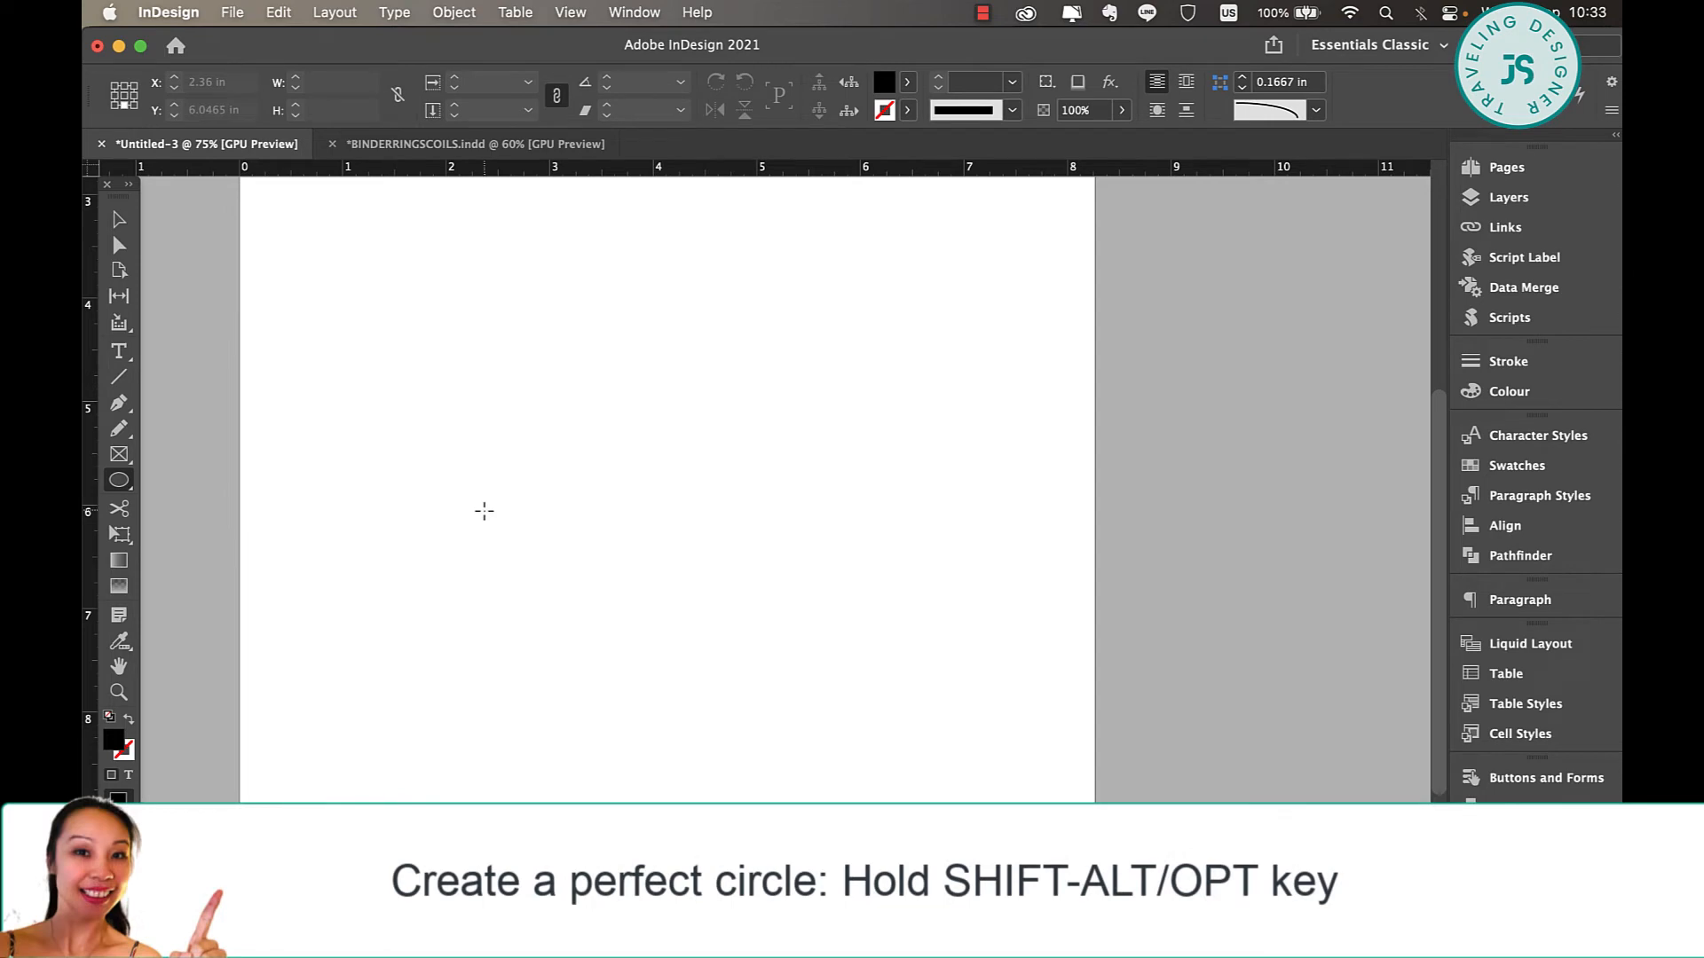
{"action": "left_click_drag", "start_coordinate": [484, 510], "coordinate": [522, 539]}
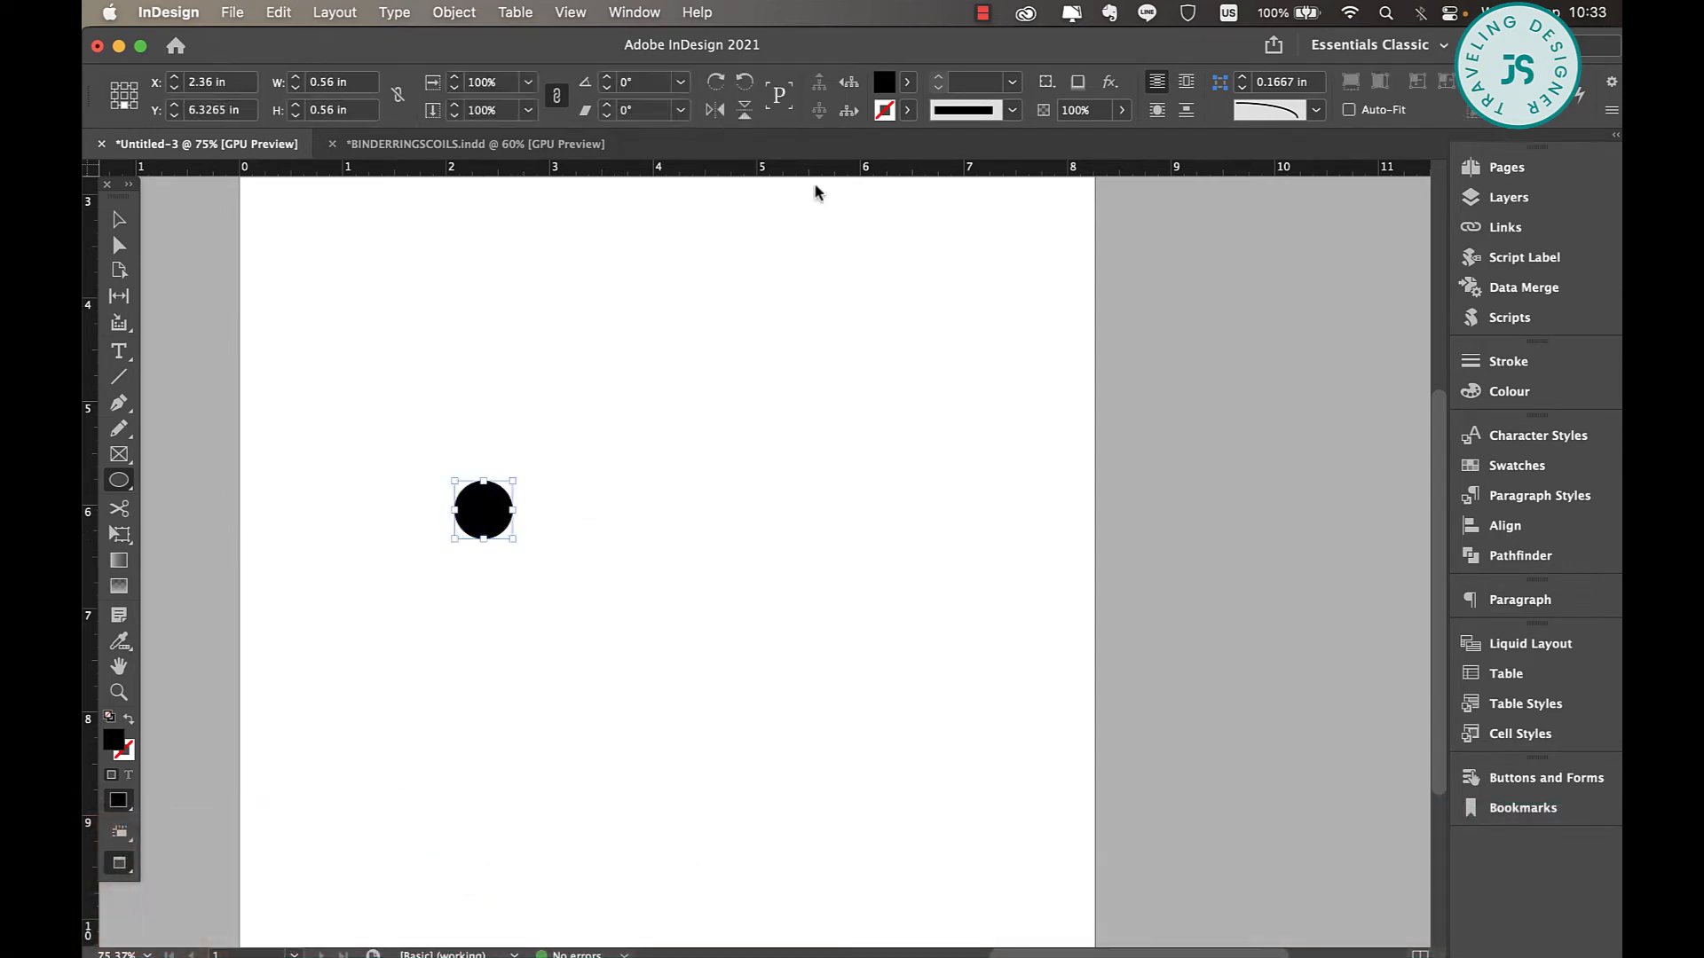
Fill the circle with the red C=15 M=100 Y=100 K=0 swatch.
{"action": "left_click", "coordinate": [909, 84]}
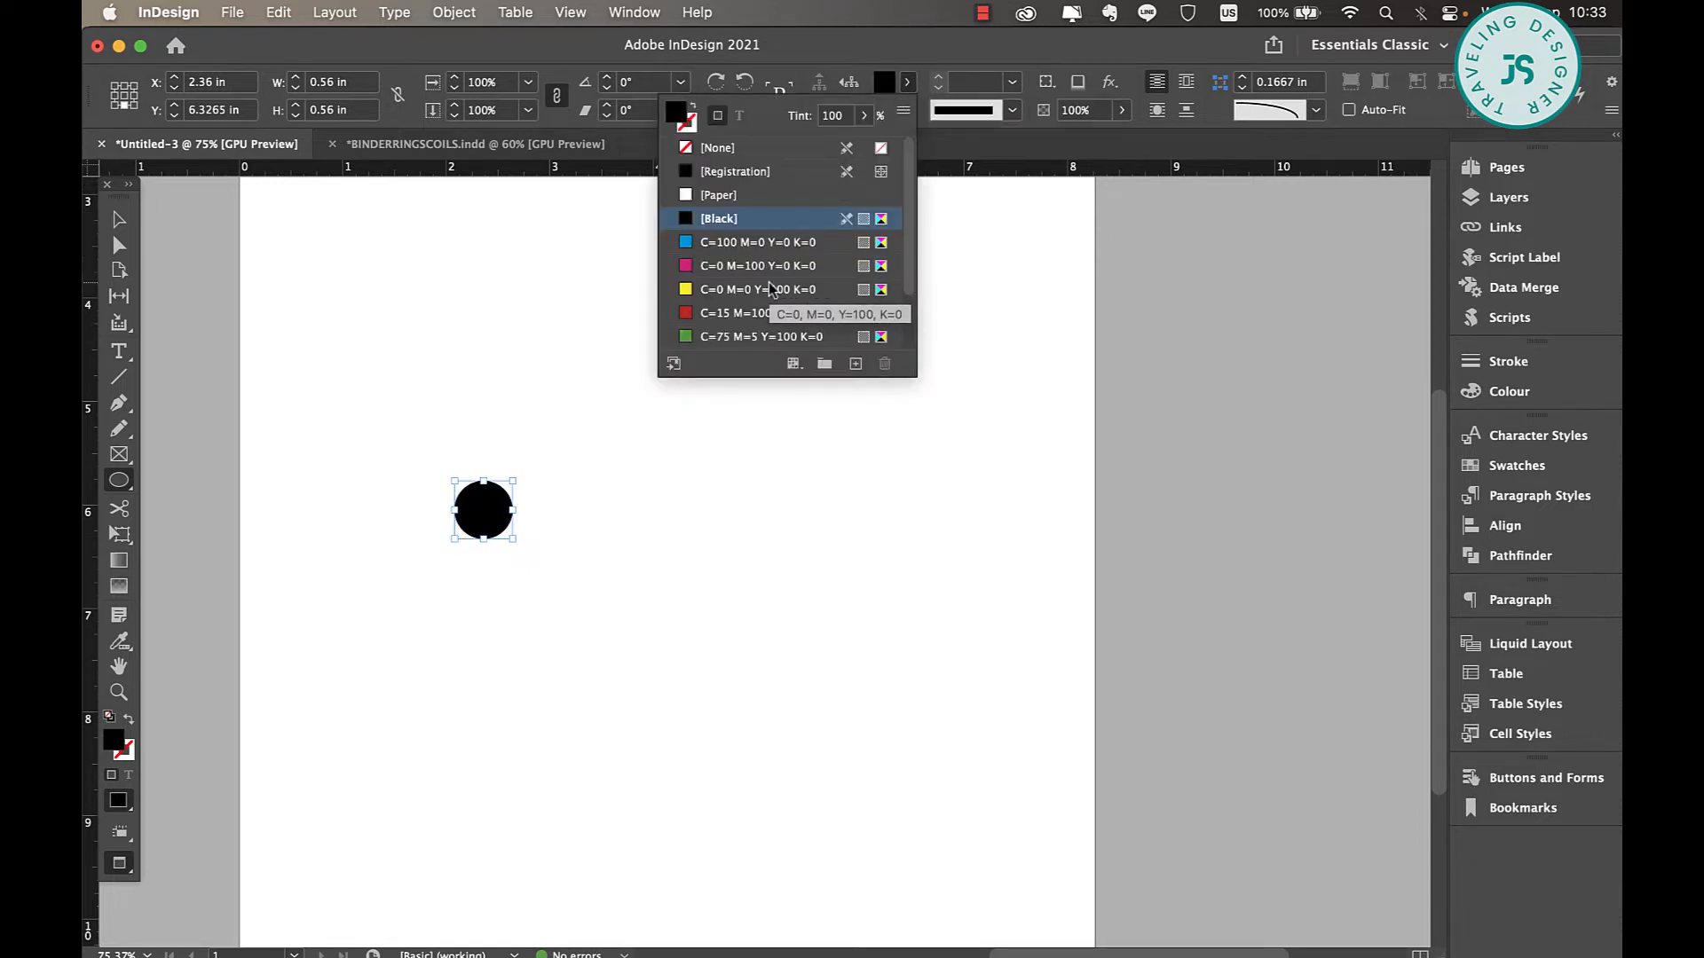
{"action": "scroll", "coordinate": [770, 288], "scroll_direction": "down", "scroll_amount": 3}
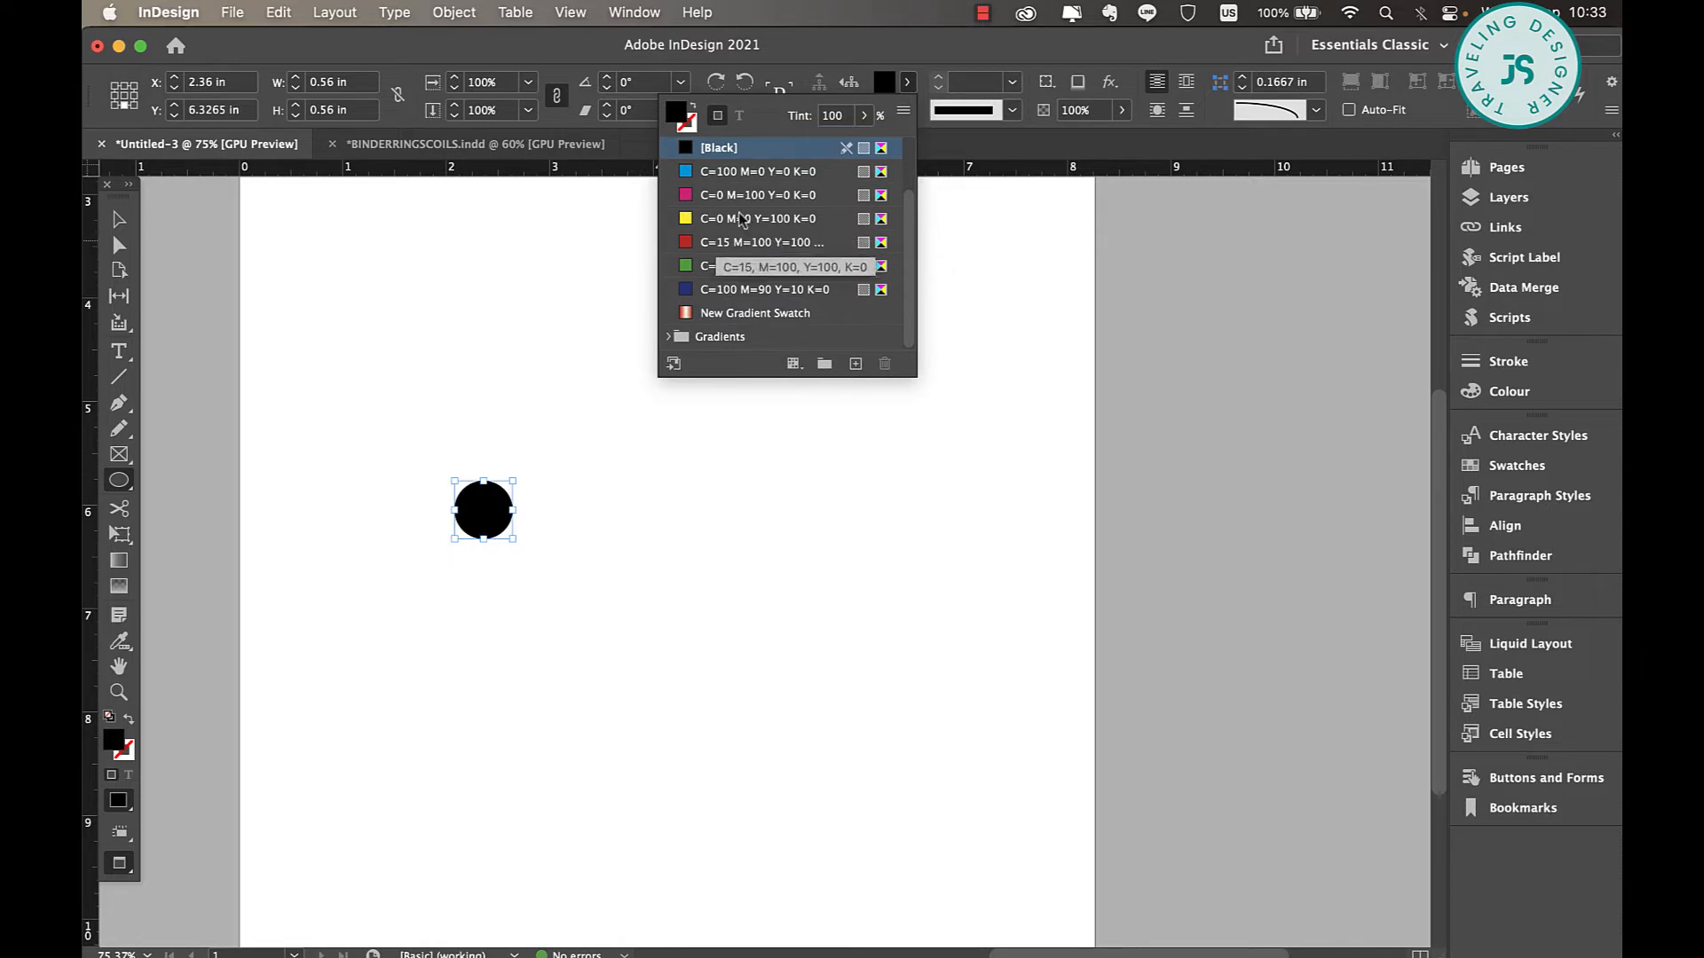
{"action": "left_click", "coordinate": [725, 242]}
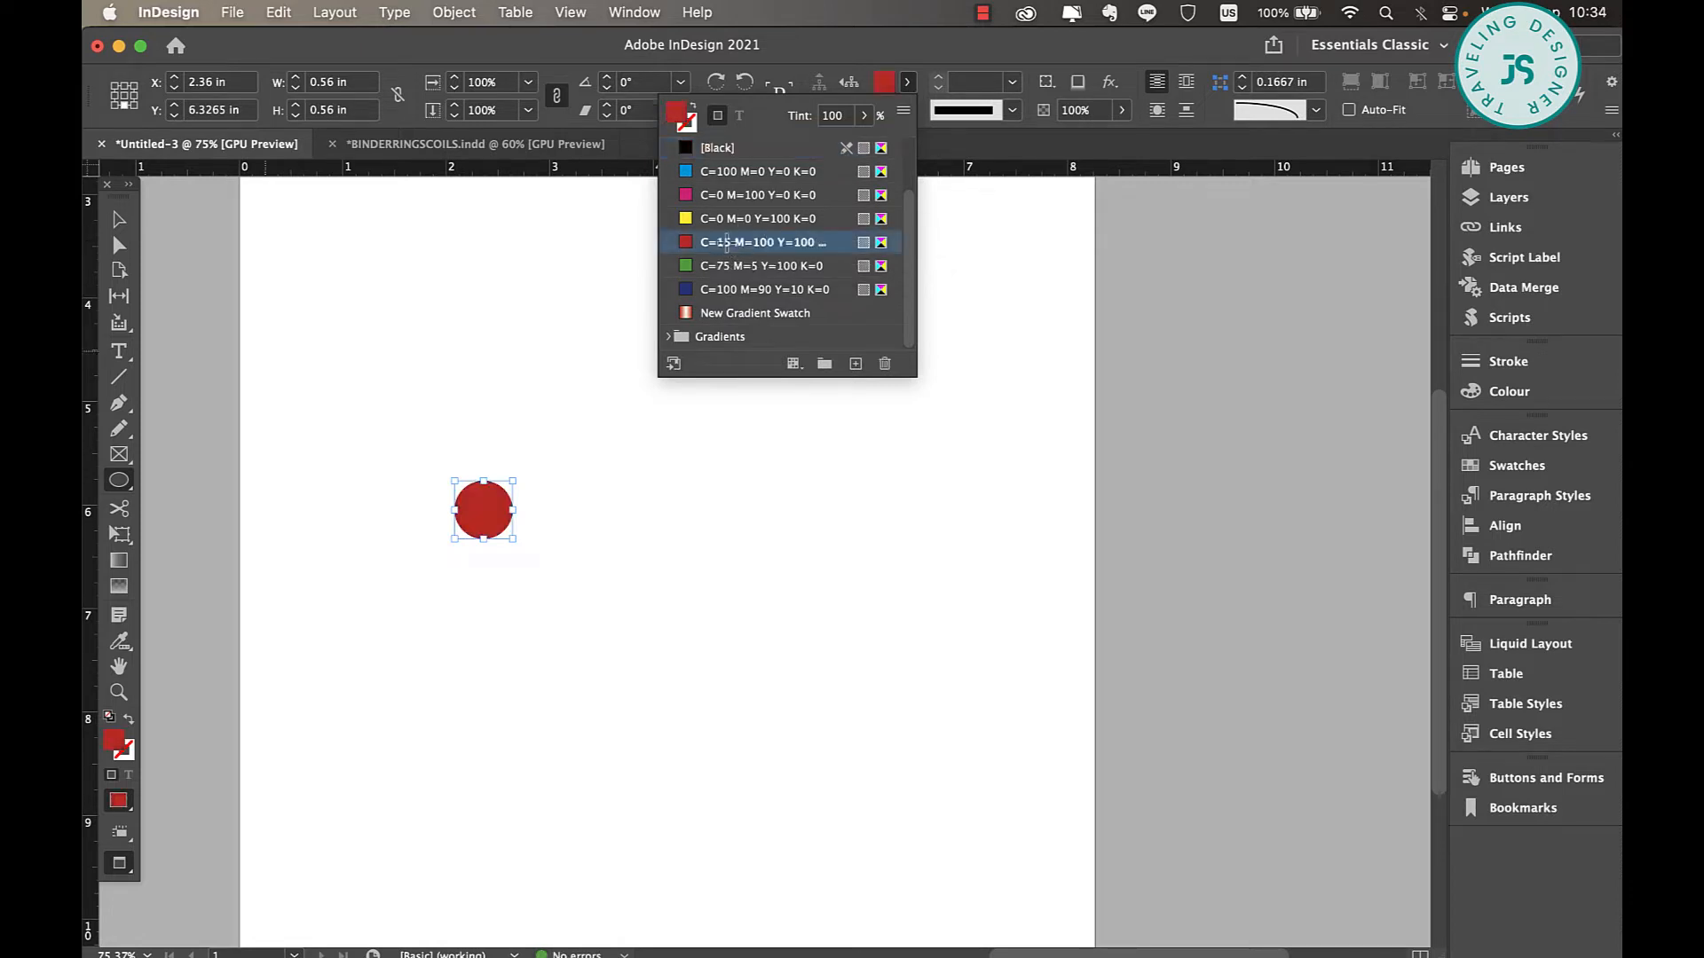
{"action": "key", "text": "Escape"}
Duplicate the red circle about 2.3 in to its right at the same height and show the alignment options for both circles.
{"action": "key", "text": "v"}
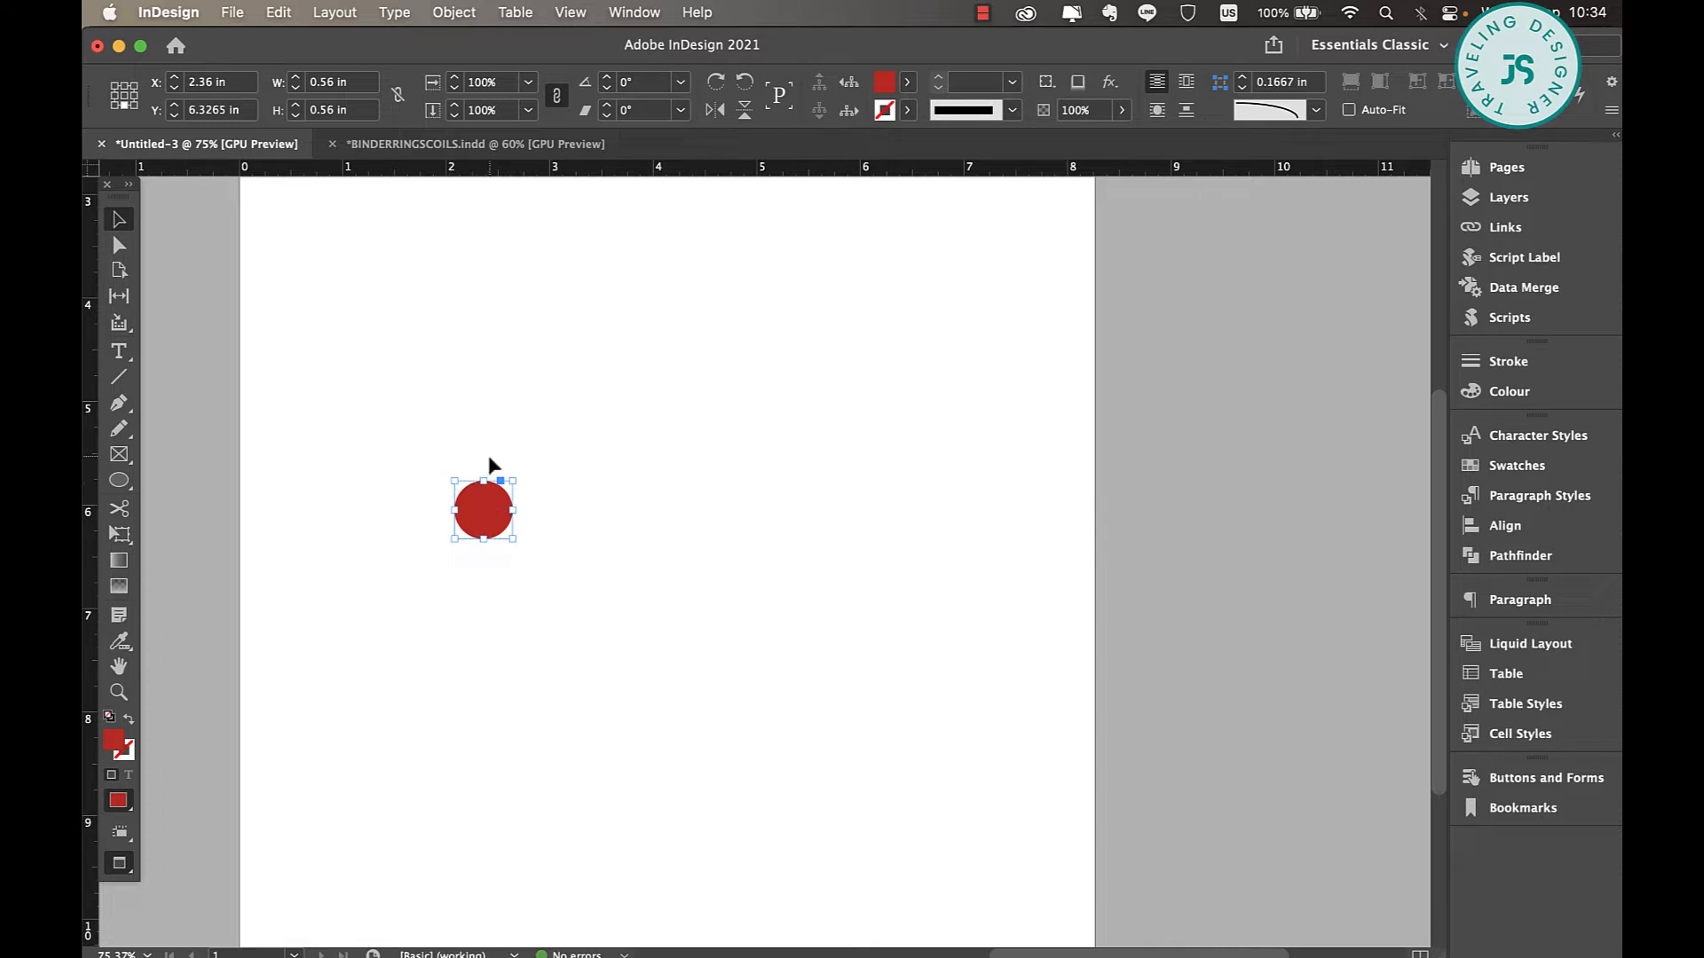
{"action": "left_click_drag", "start_coordinate": [490, 507], "coordinate": [726, 509]}
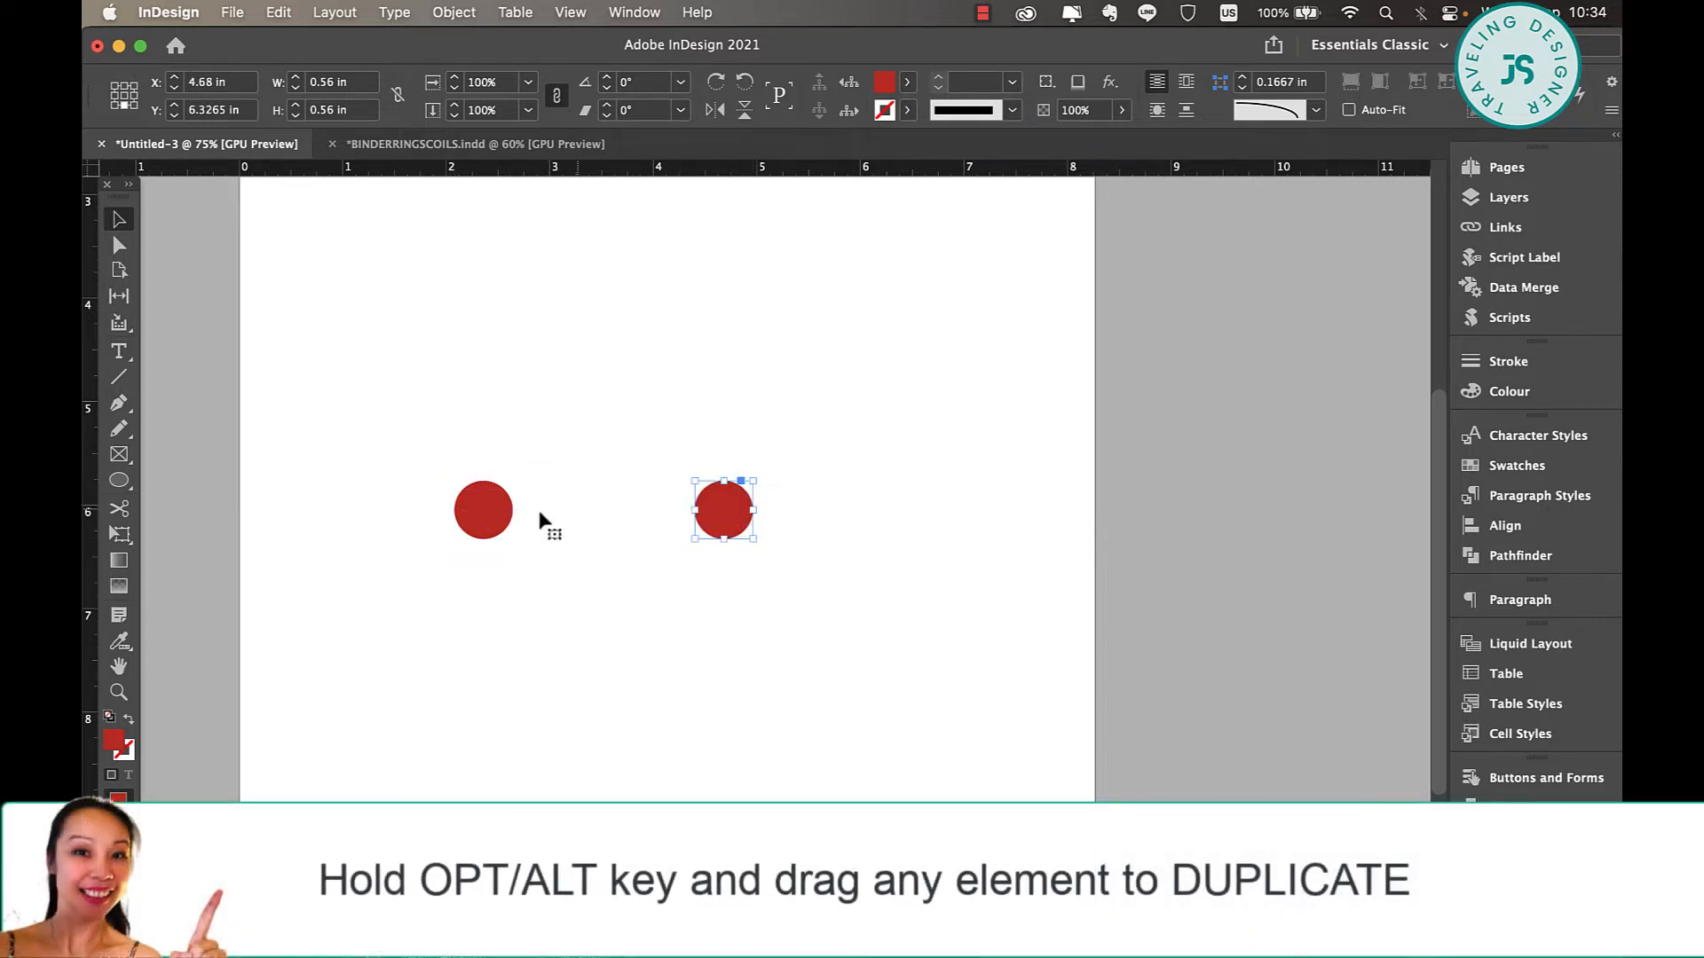
{"action": "key", "text": "super+a"}
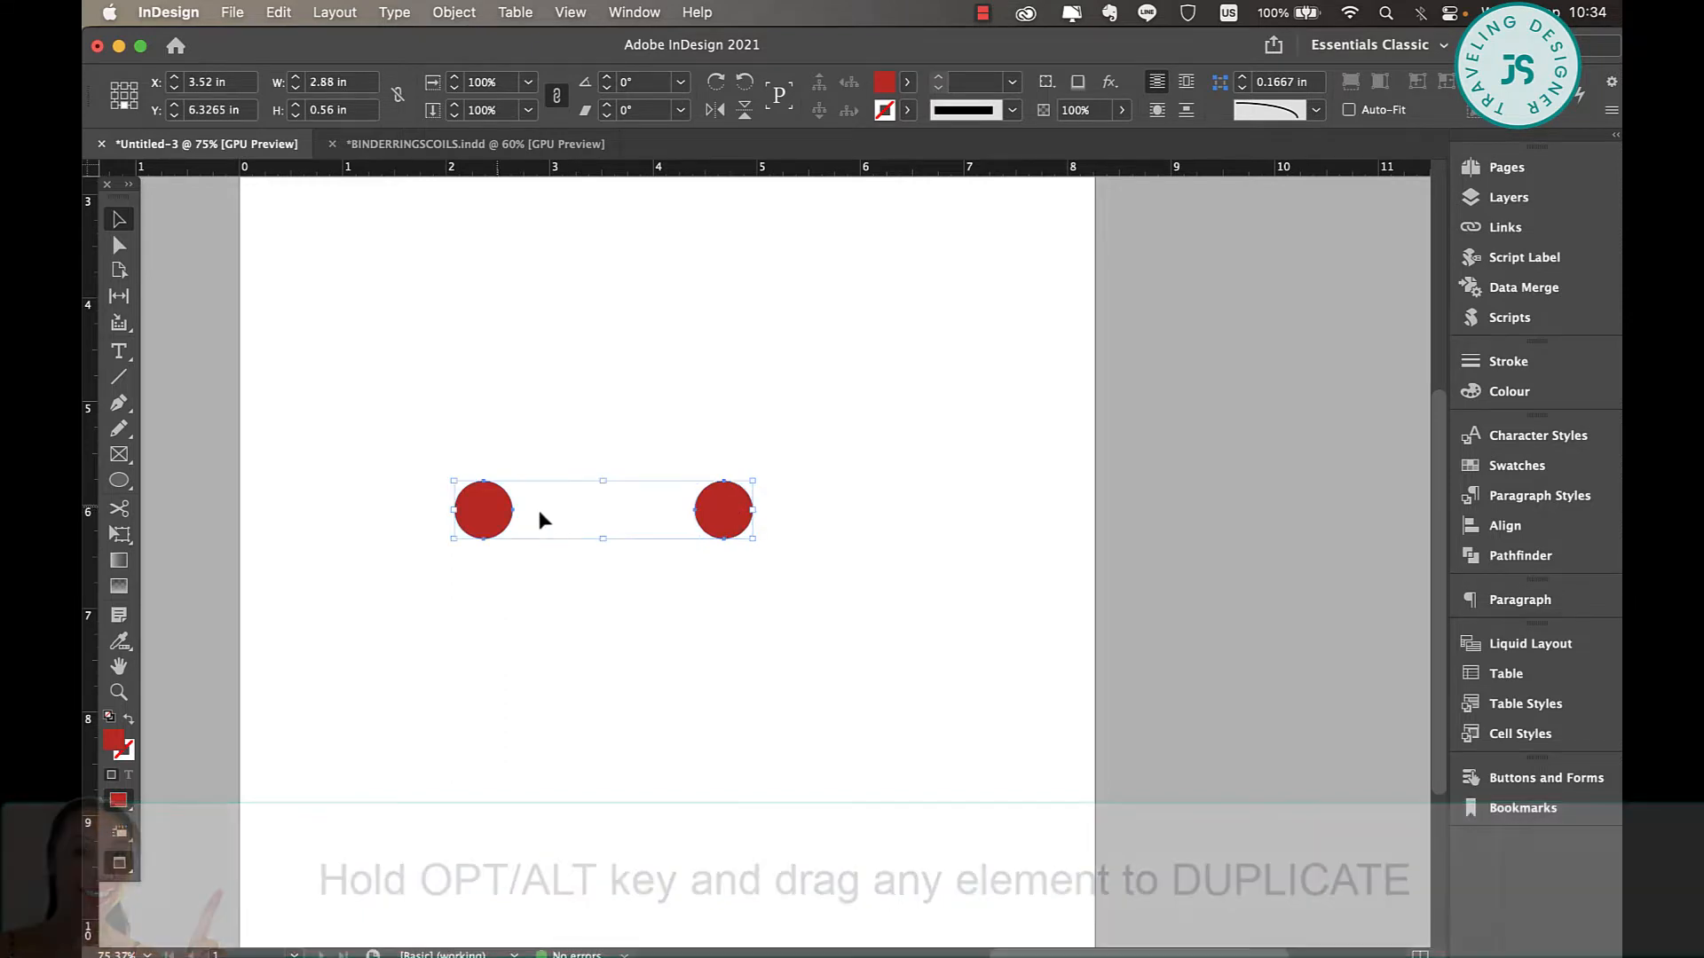
{"action": "left_click", "coordinate": [1515, 531]}
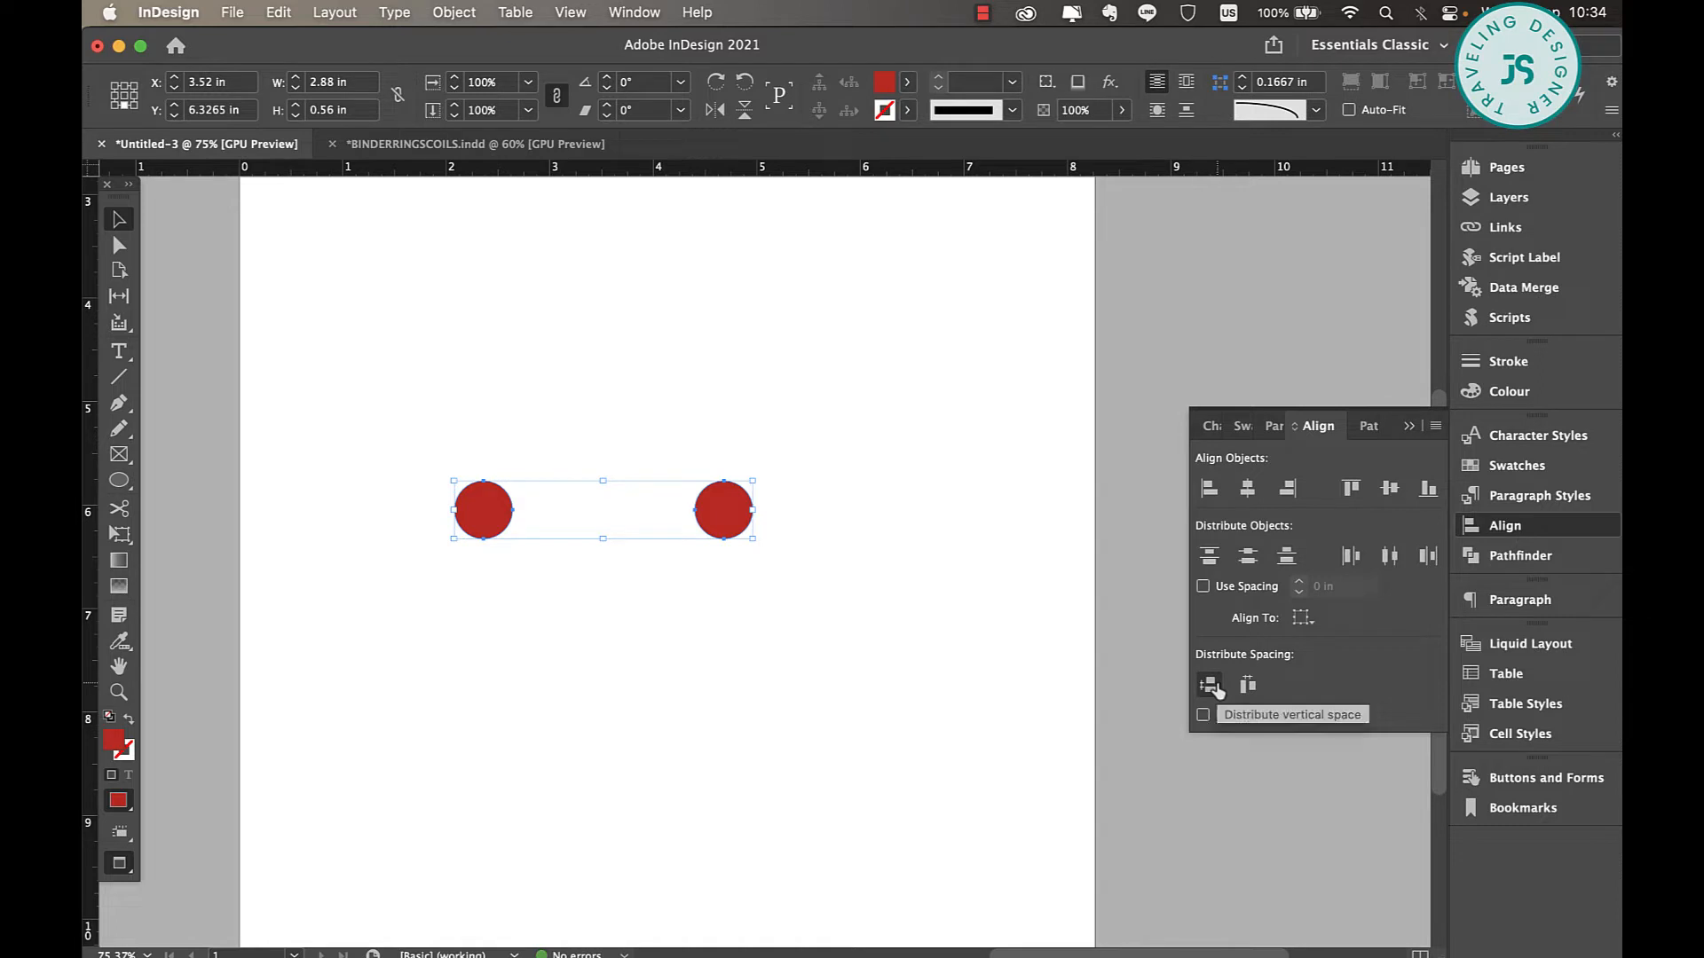
Select only the right circle and display the Swatches panel with the document's colours.
{"action": "left_click", "coordinate": [804, 520]}
{"action": "left_click_drag", "start_coordinate": [812, 432], "coordinate": [748, 561]}
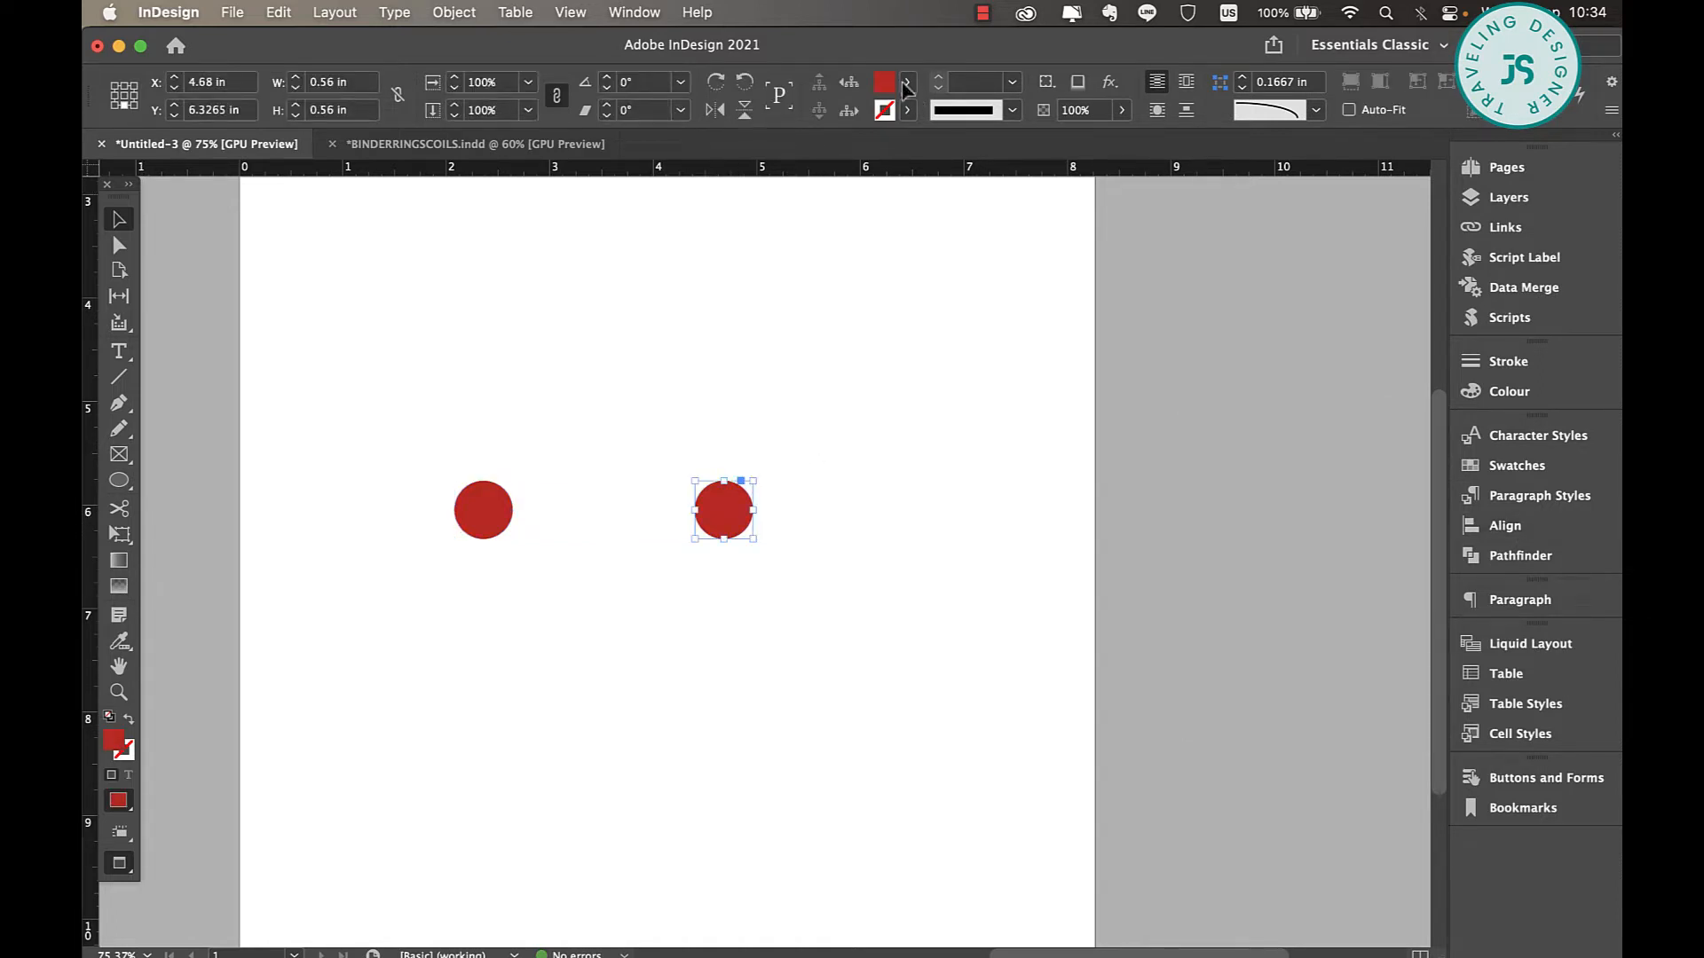
{"action": "left_click", "coordinate": [904, 83]}
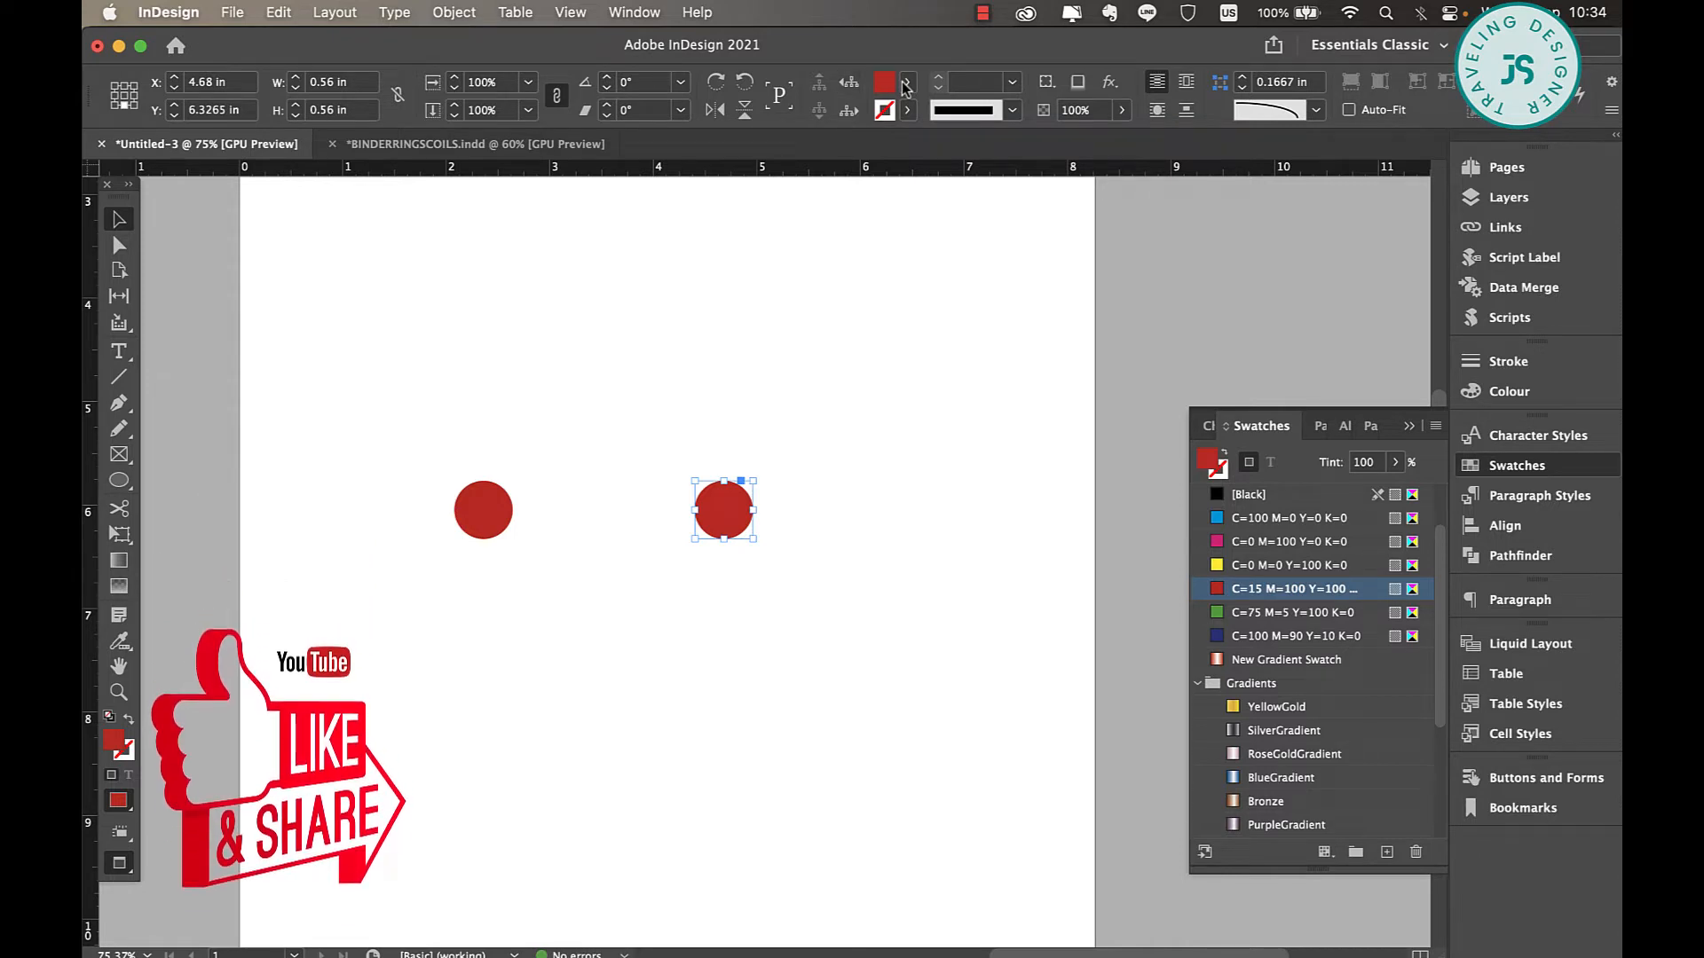
{"action": "left_click", "coordinate": [634, 12]}
{"action": "mouse_move", "coordinate": [630, 175]}
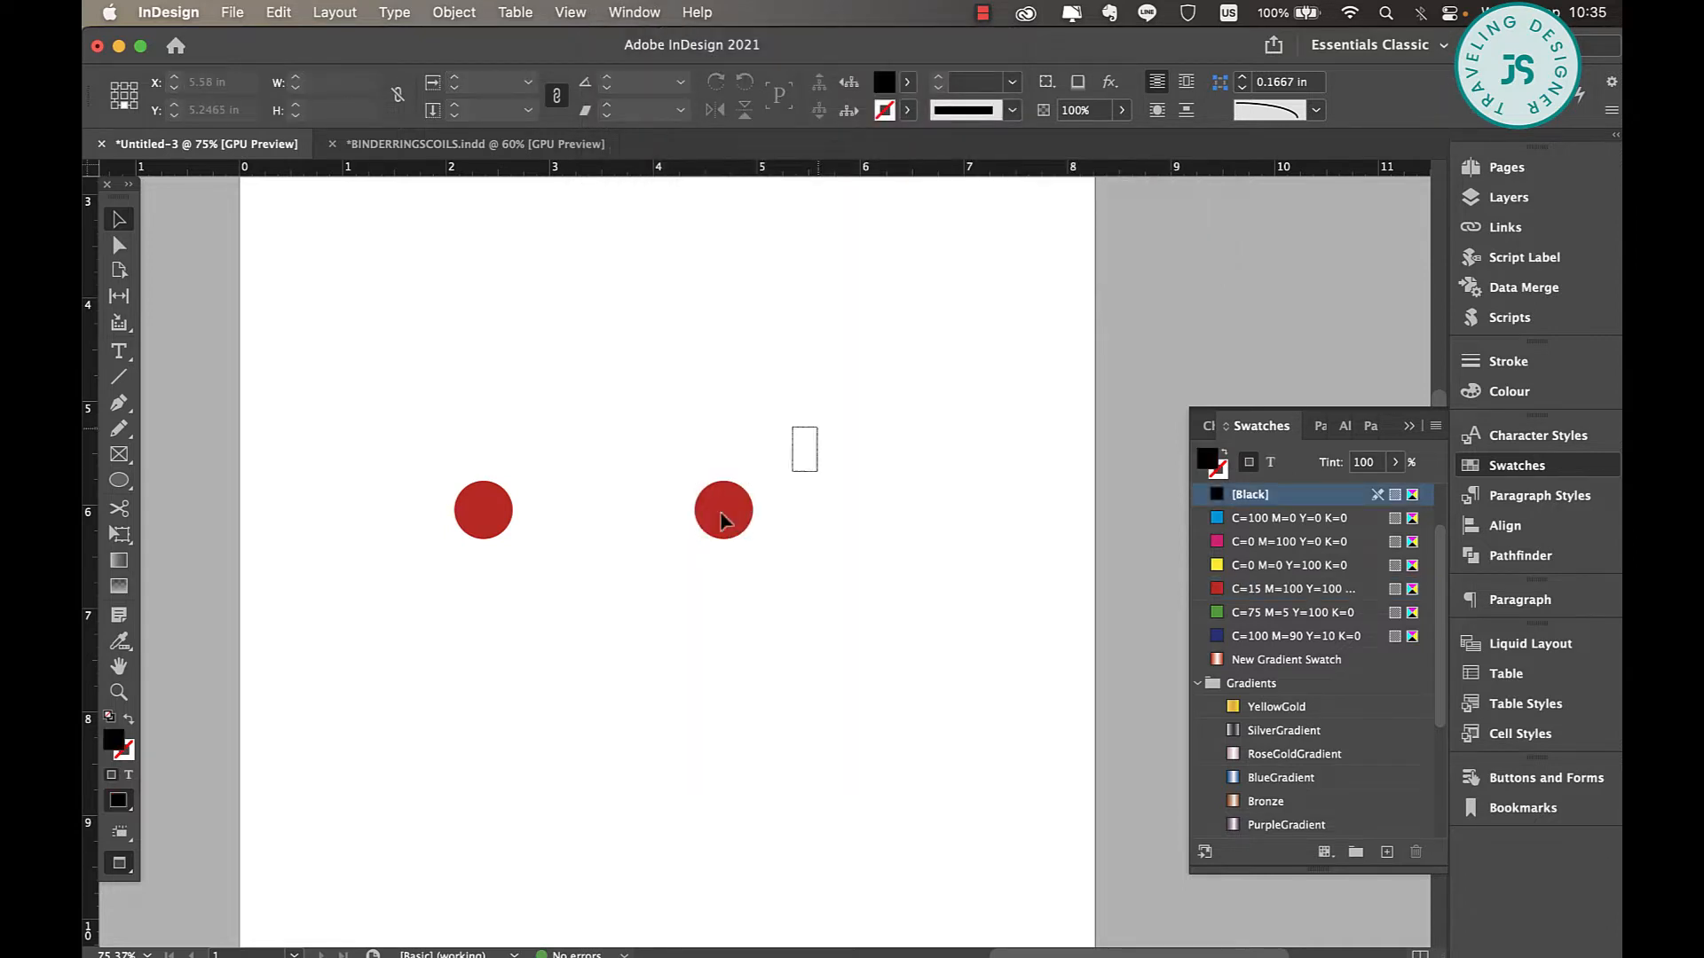
Duplicate both red circles about 0.36 in downward and fill the copies with Black.
{"action": "left_click_drag", "start_coordinate": [792, 471], "coordinate": [442, 581]}
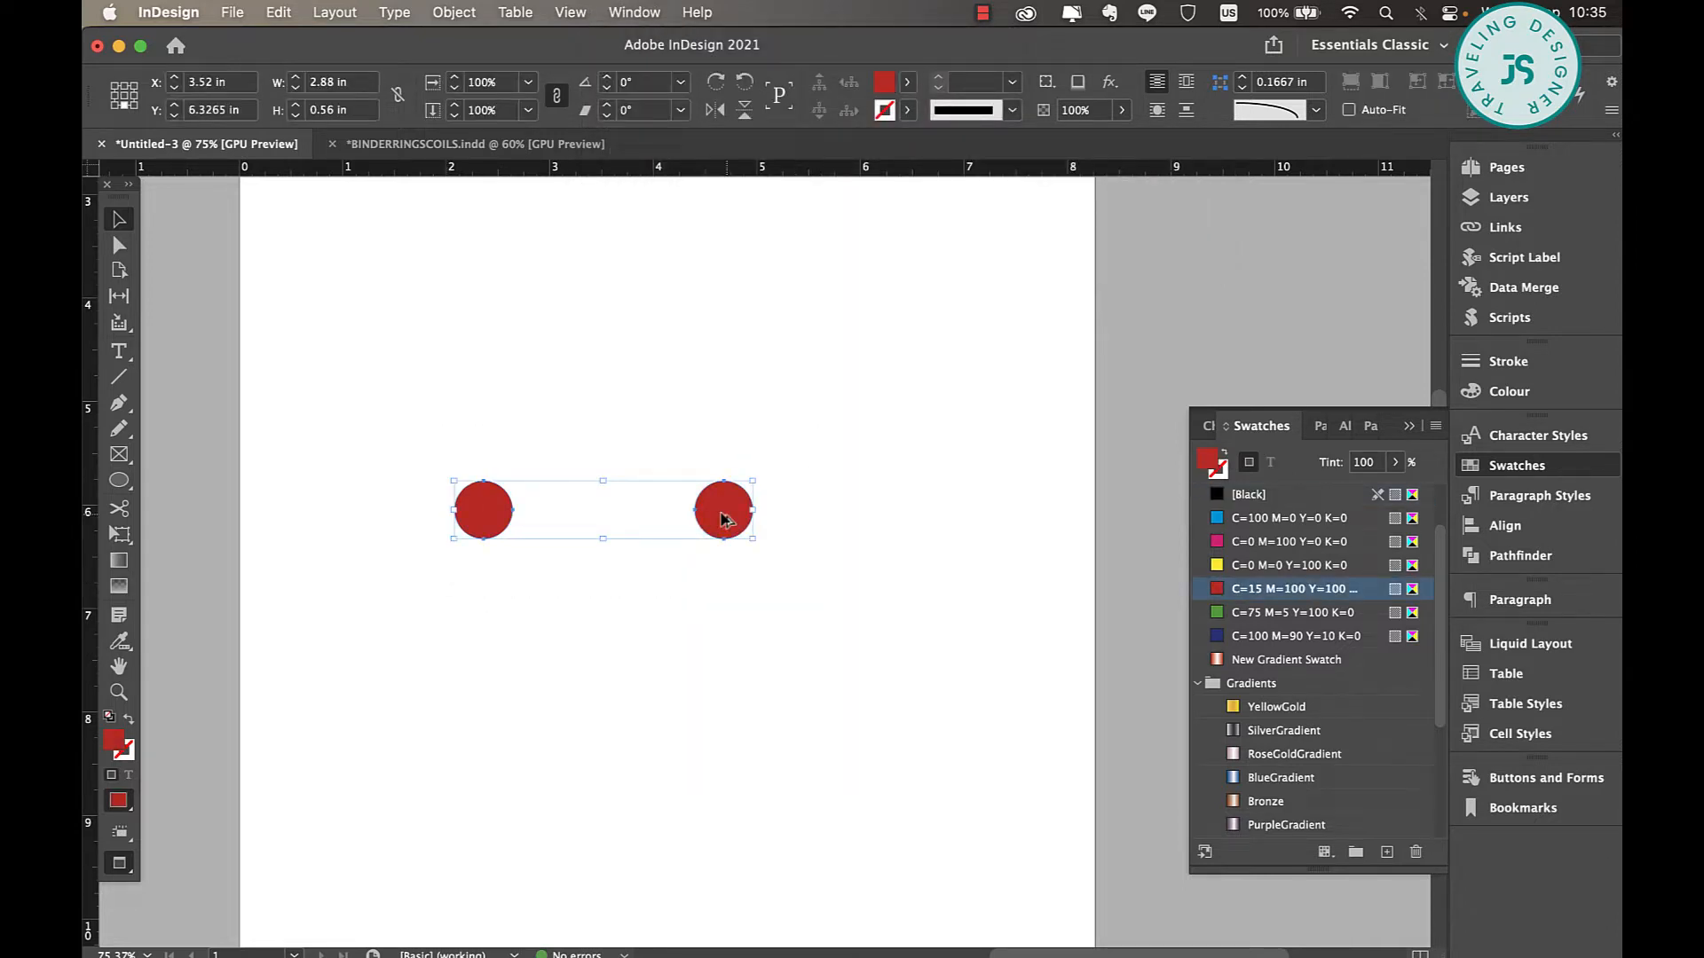
{"action": "left_click_drag", "start_coordinate": [721, 512], "coordinate": [721, 550]}
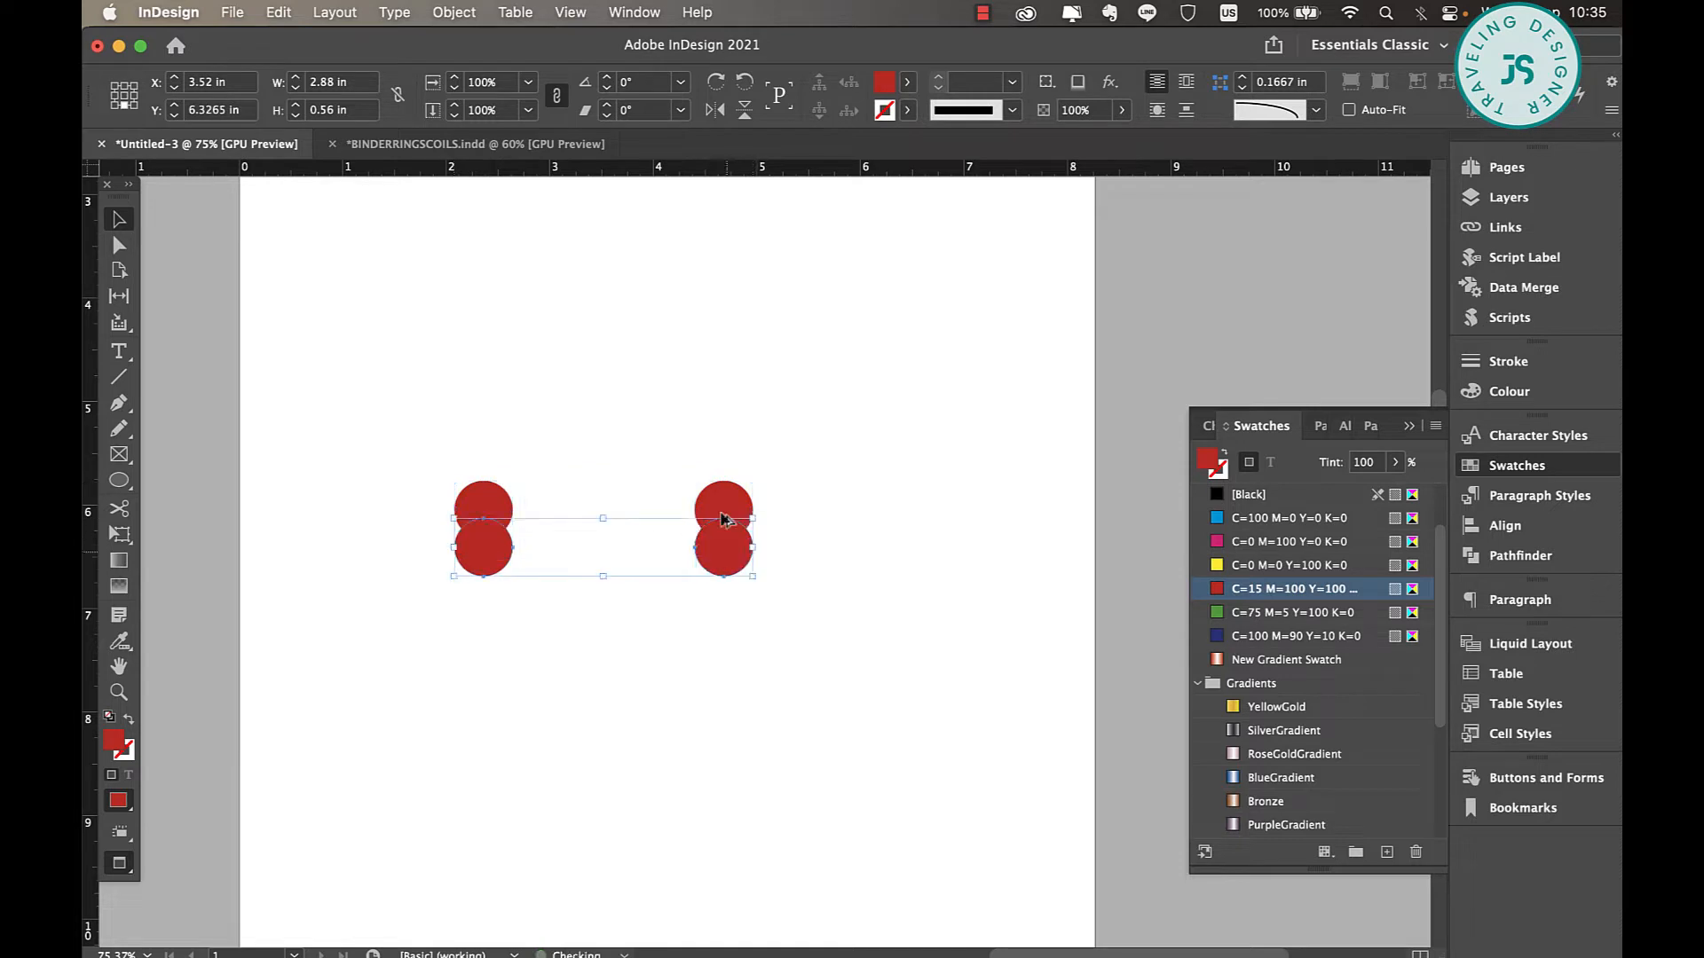
{"action": "left_click", "coordinate": [1249, 494]}
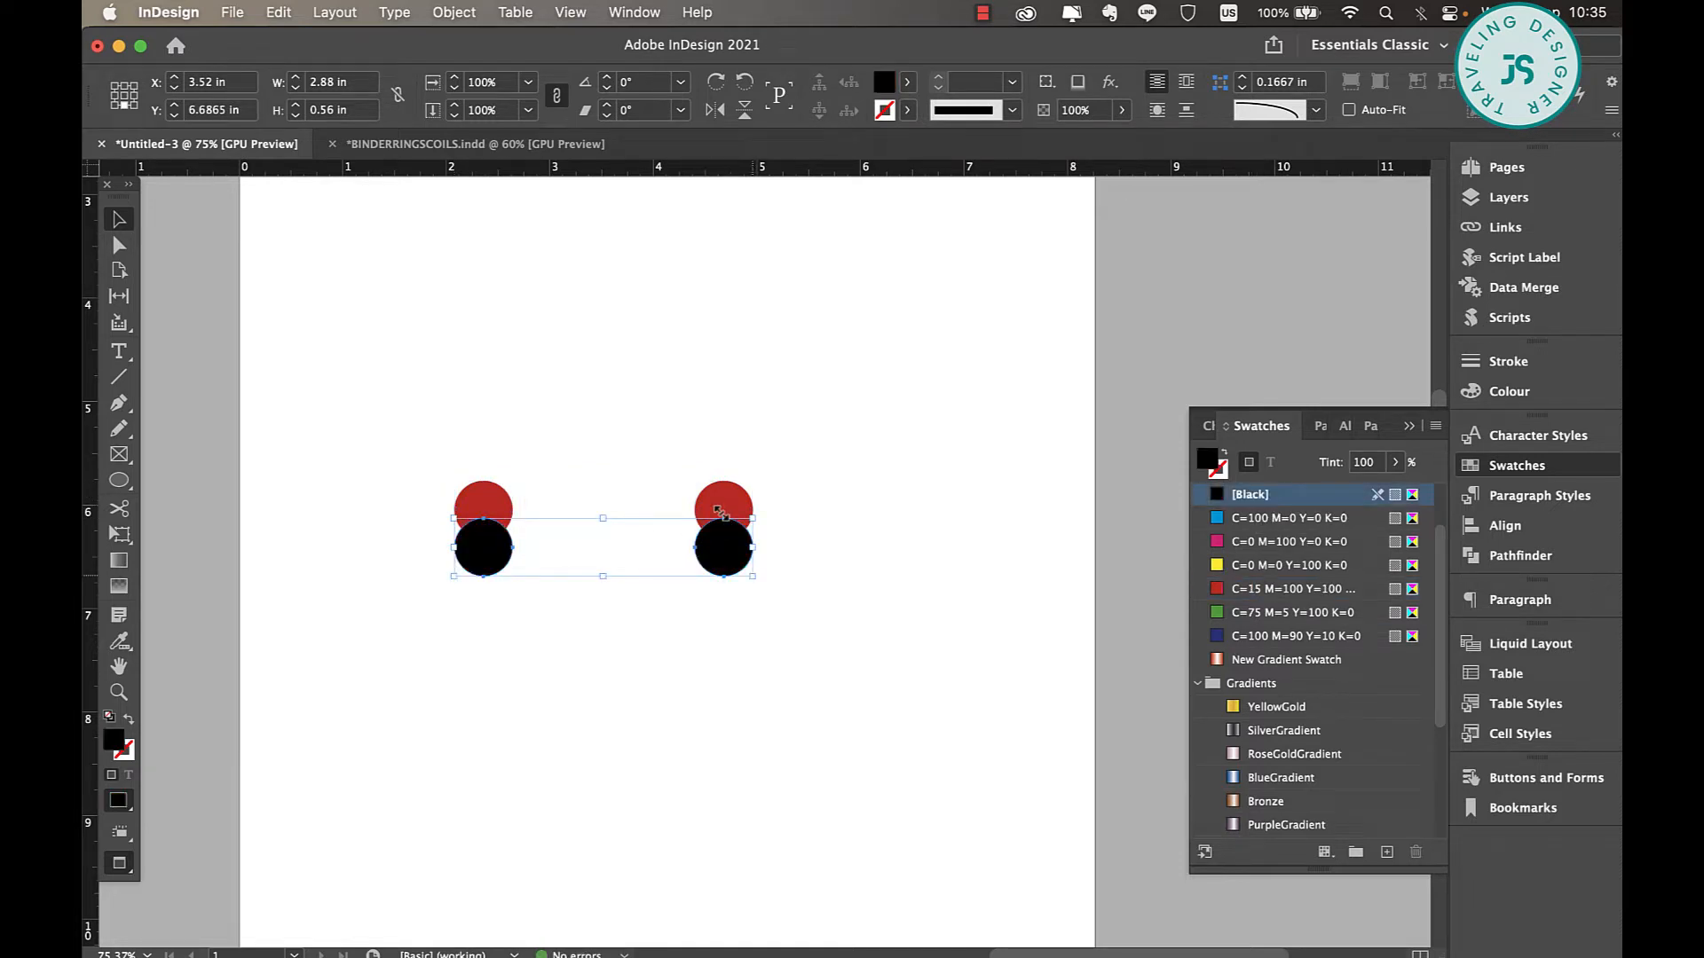
Scale the two black circles down to about 0.41 in across and centre each one on its red circle.
{"action": "left_click_drag", "start_coordinate": [718, 511], "coordinate": [714, 525]}
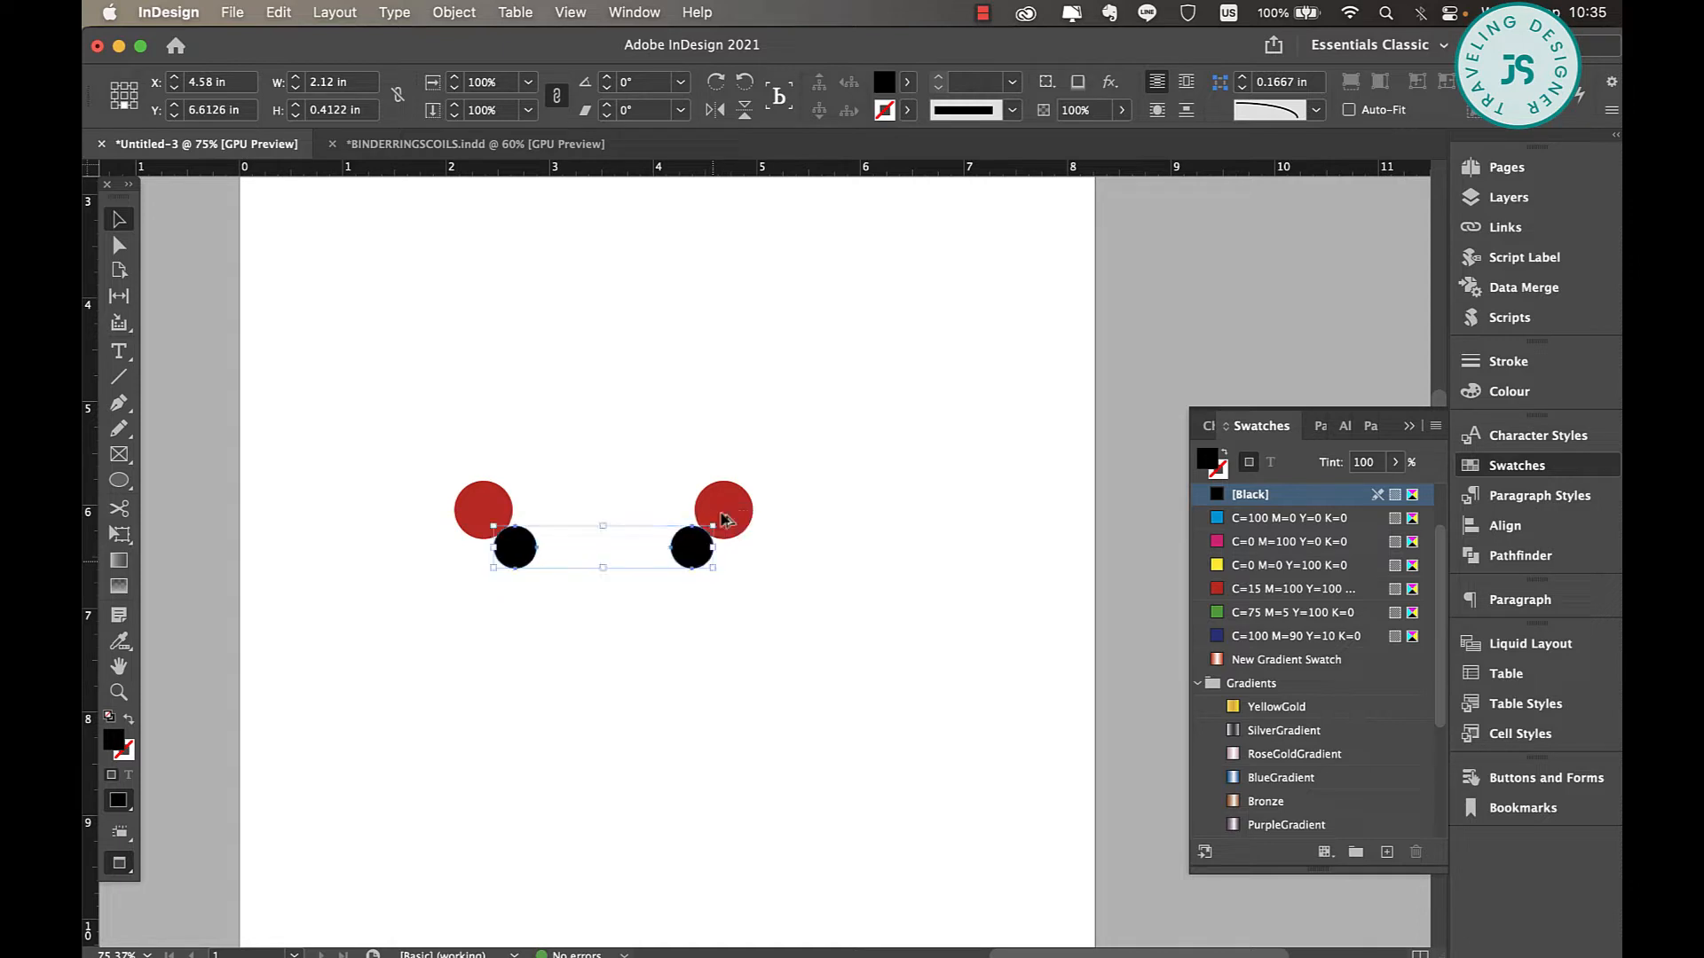
{"action": "left_click", "coordinate": [739, 603]}
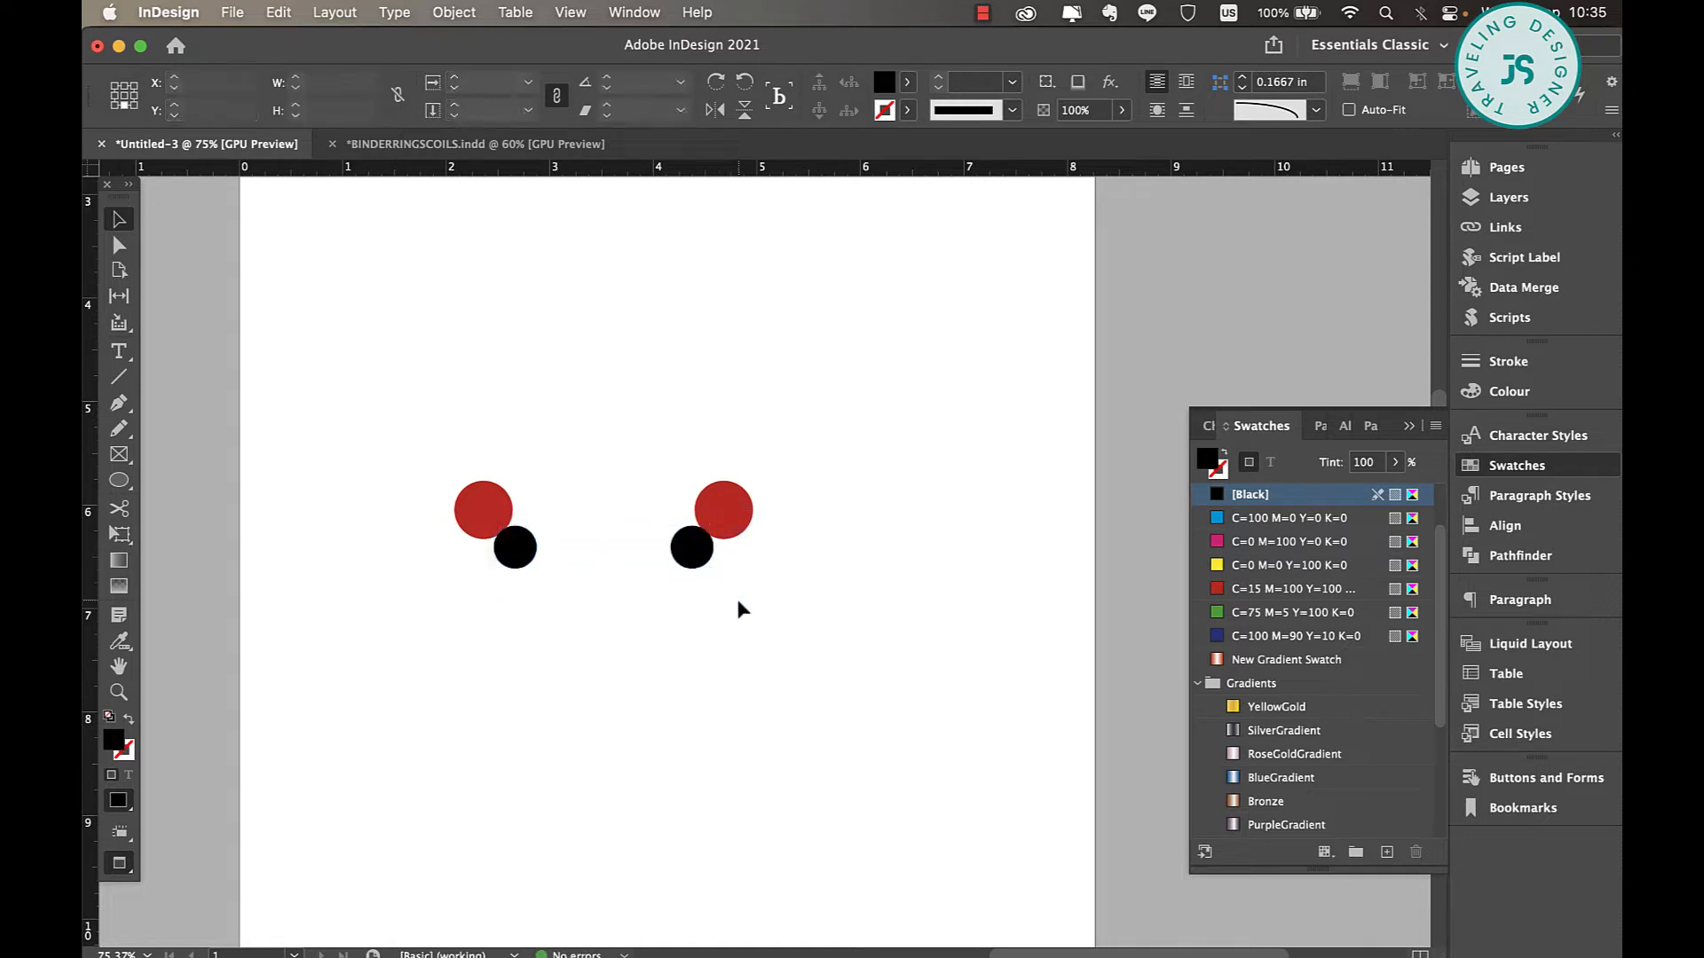
{"action": "left_click", "coordinate": [707, 562]}
{"action": "left_click_drag", "start_coordinate": [707, 562], "coordinate": [746, 533]}
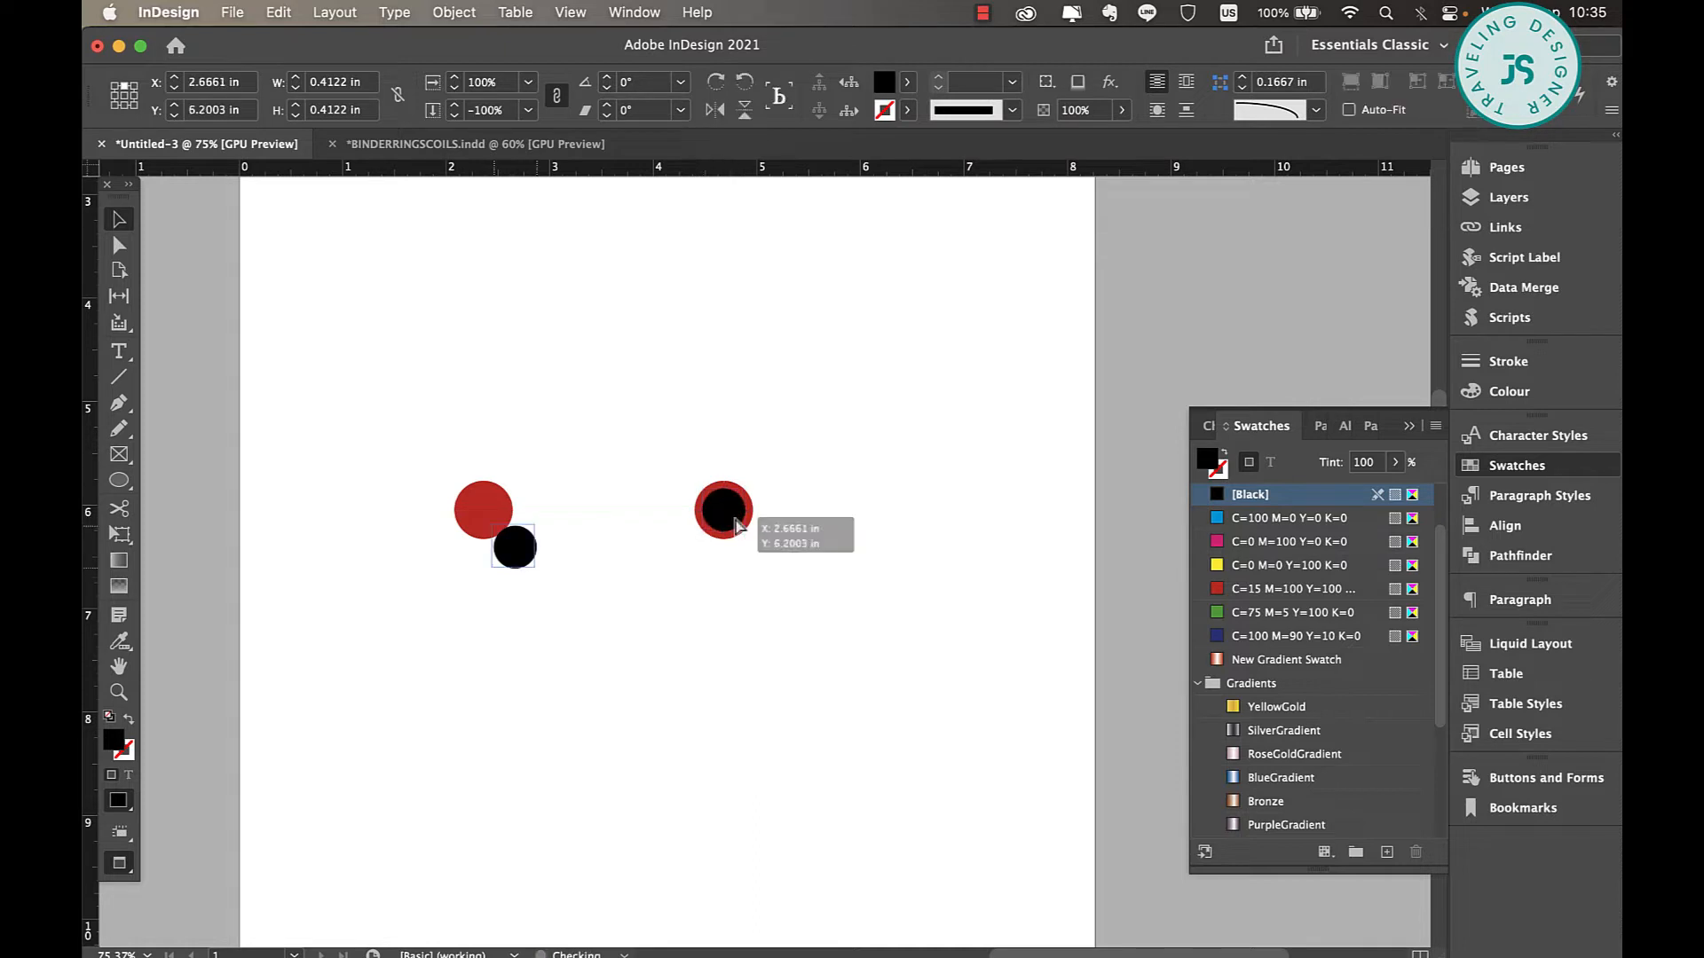
Draw a rectangle with Rounded corners, about 2.35 by 0.17 in, connecting the centres of the two black circles.
{"action": "left_click", "coordinate": [119, 480]}
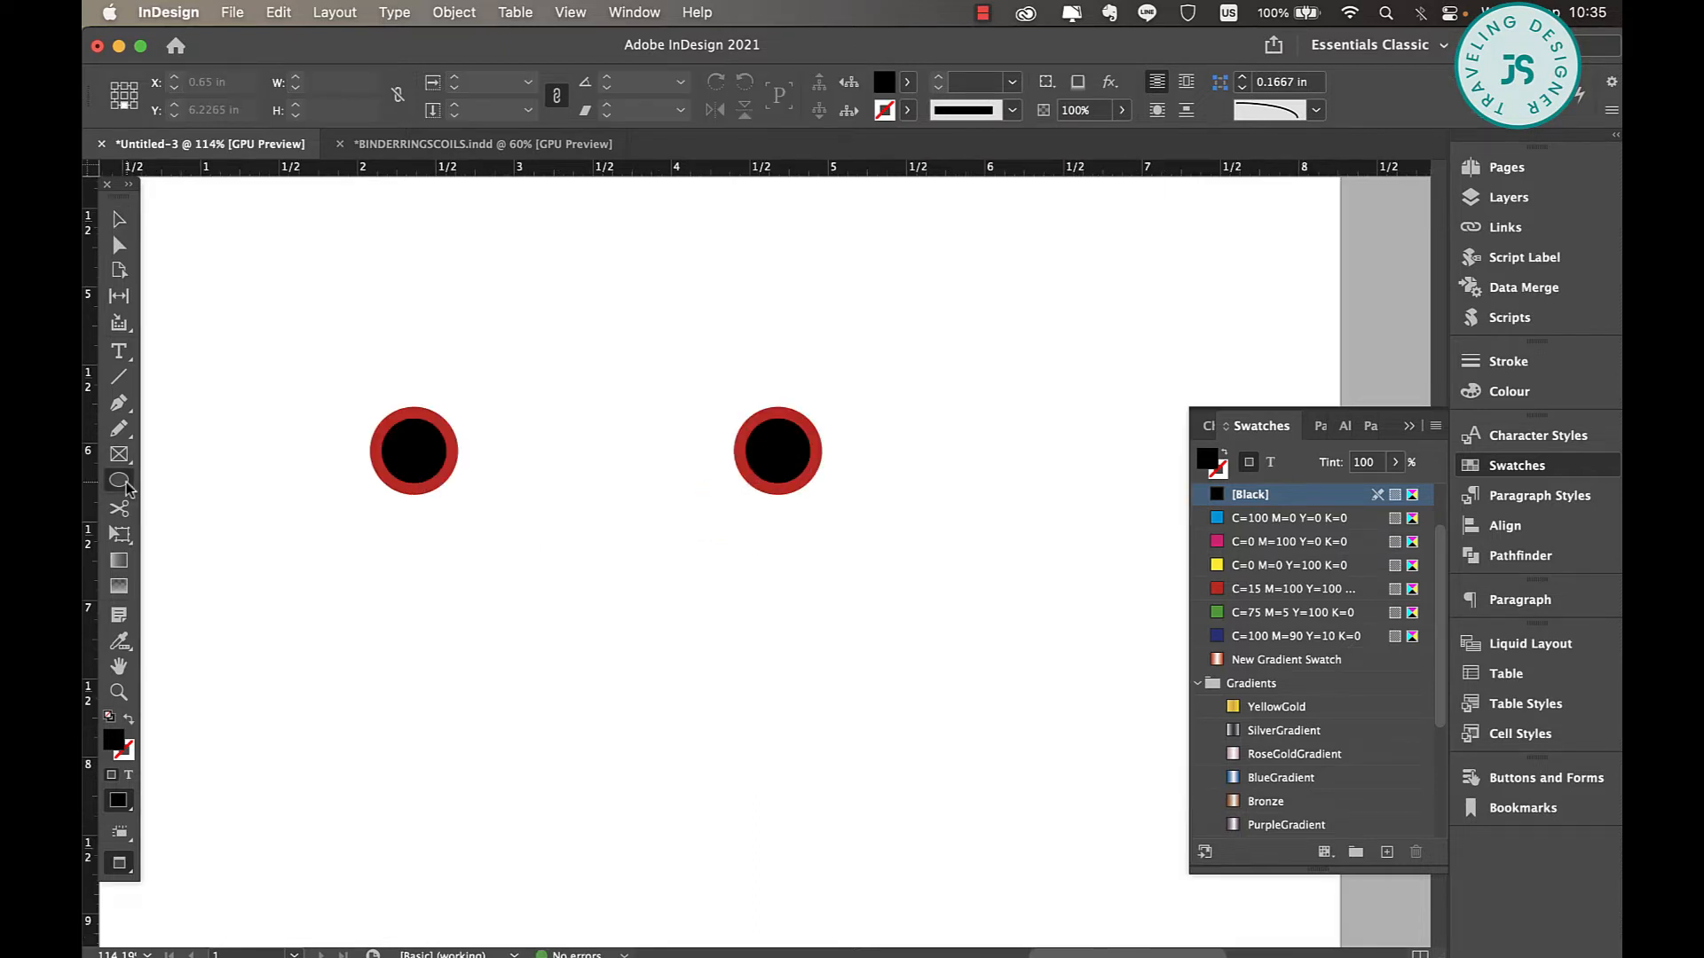
{"action": "left_click", "coordinate": [125, 486]}
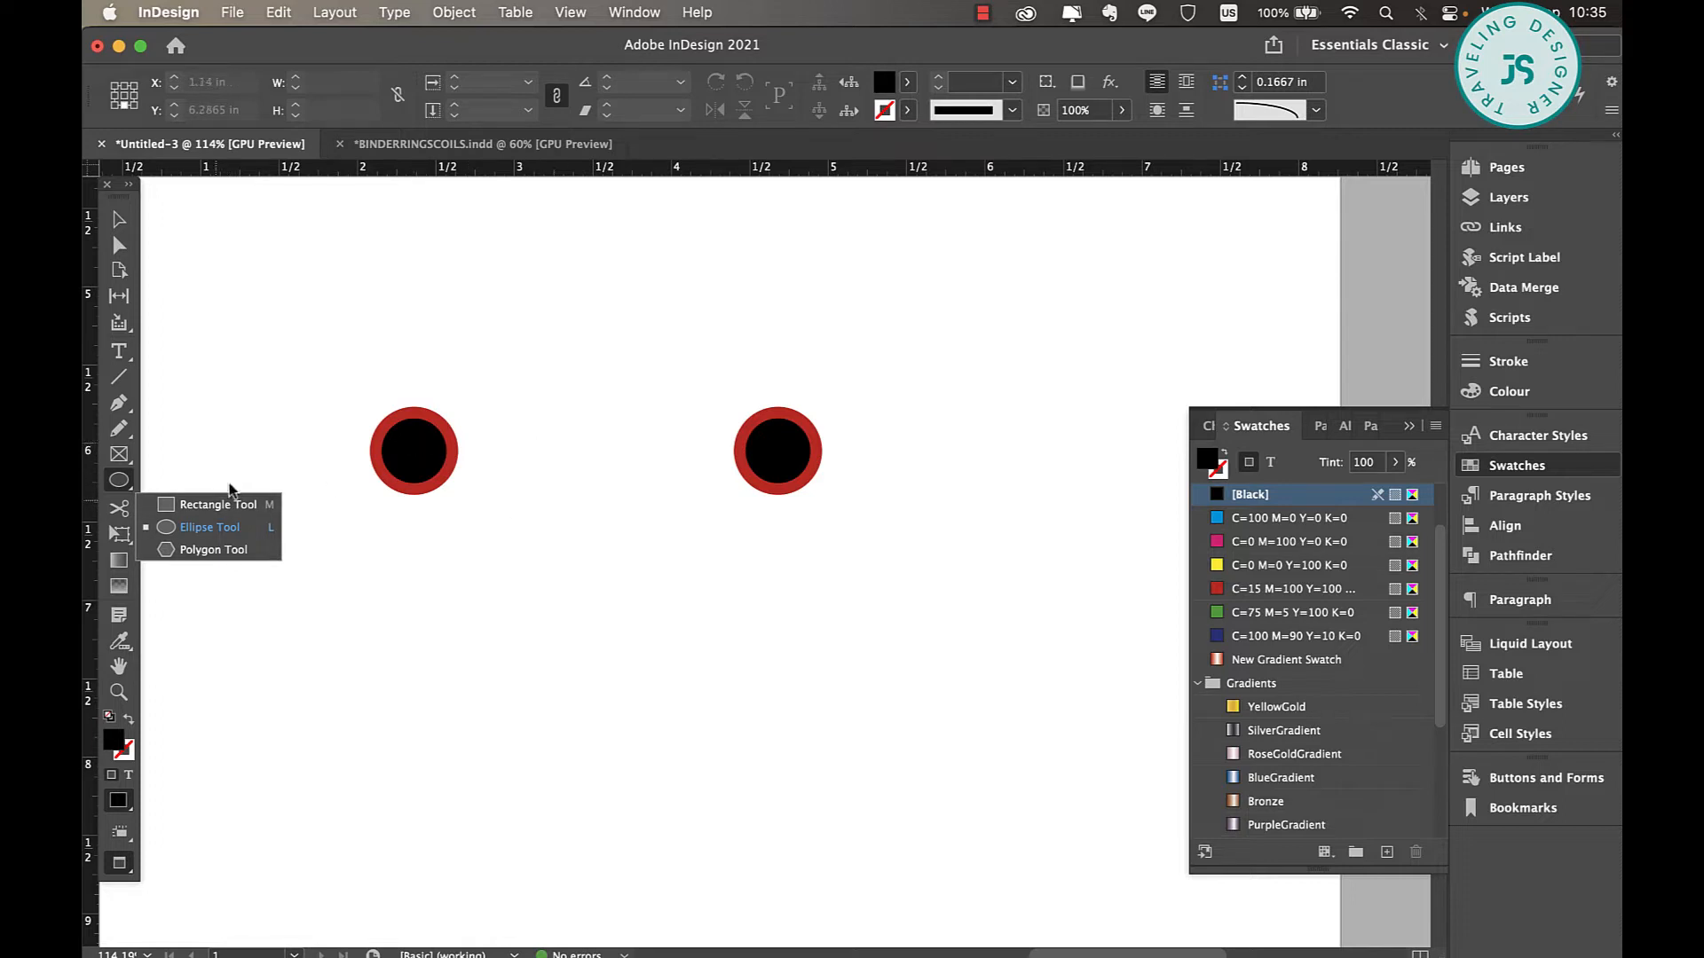
{"action": "key", "text": "m"}
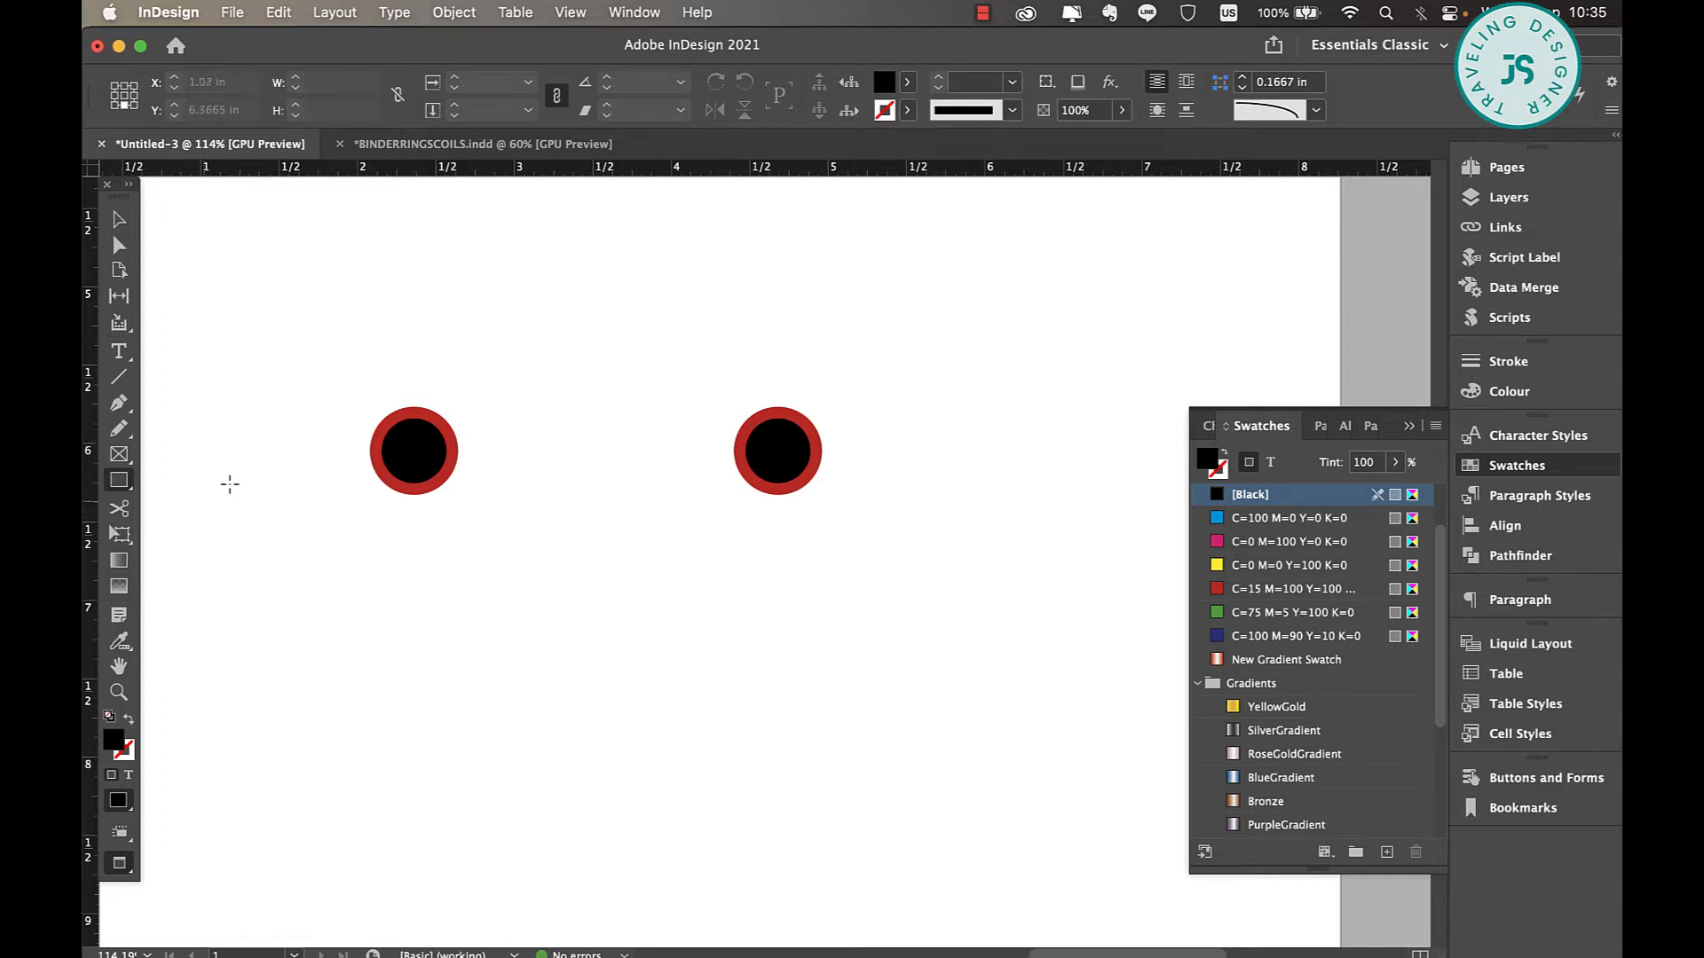
{"action": "left_click", "coordinate": [1316, 109]}
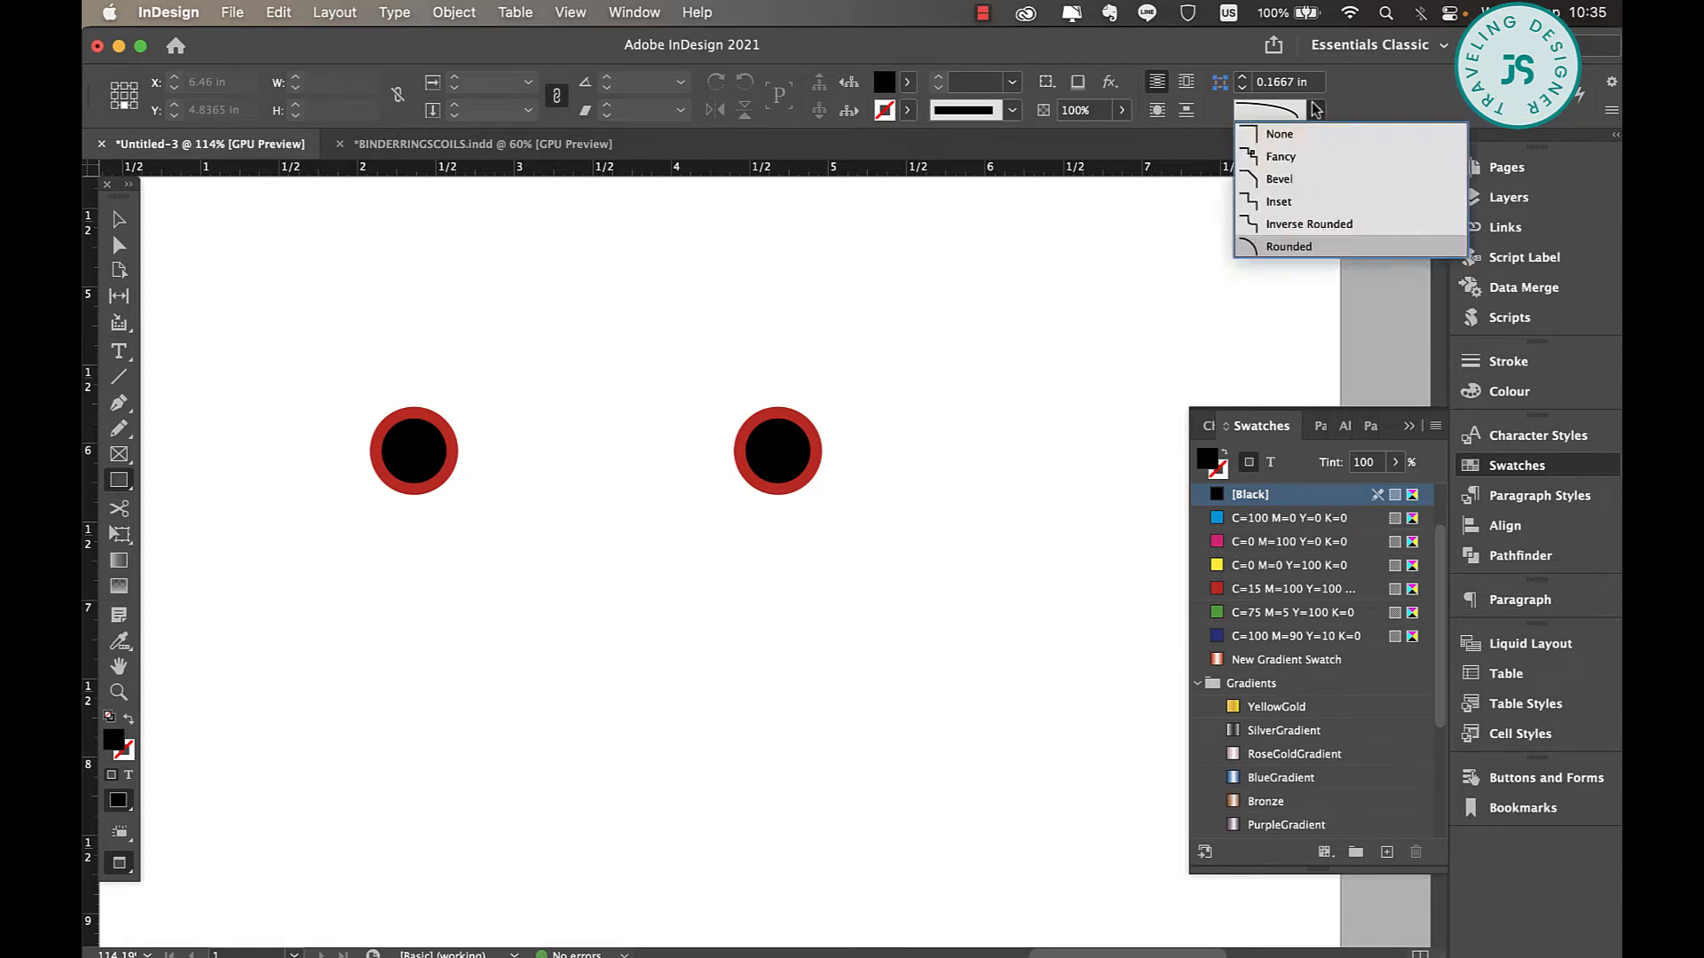
{"action": "left_click", "coordinate": [1289, 248]}
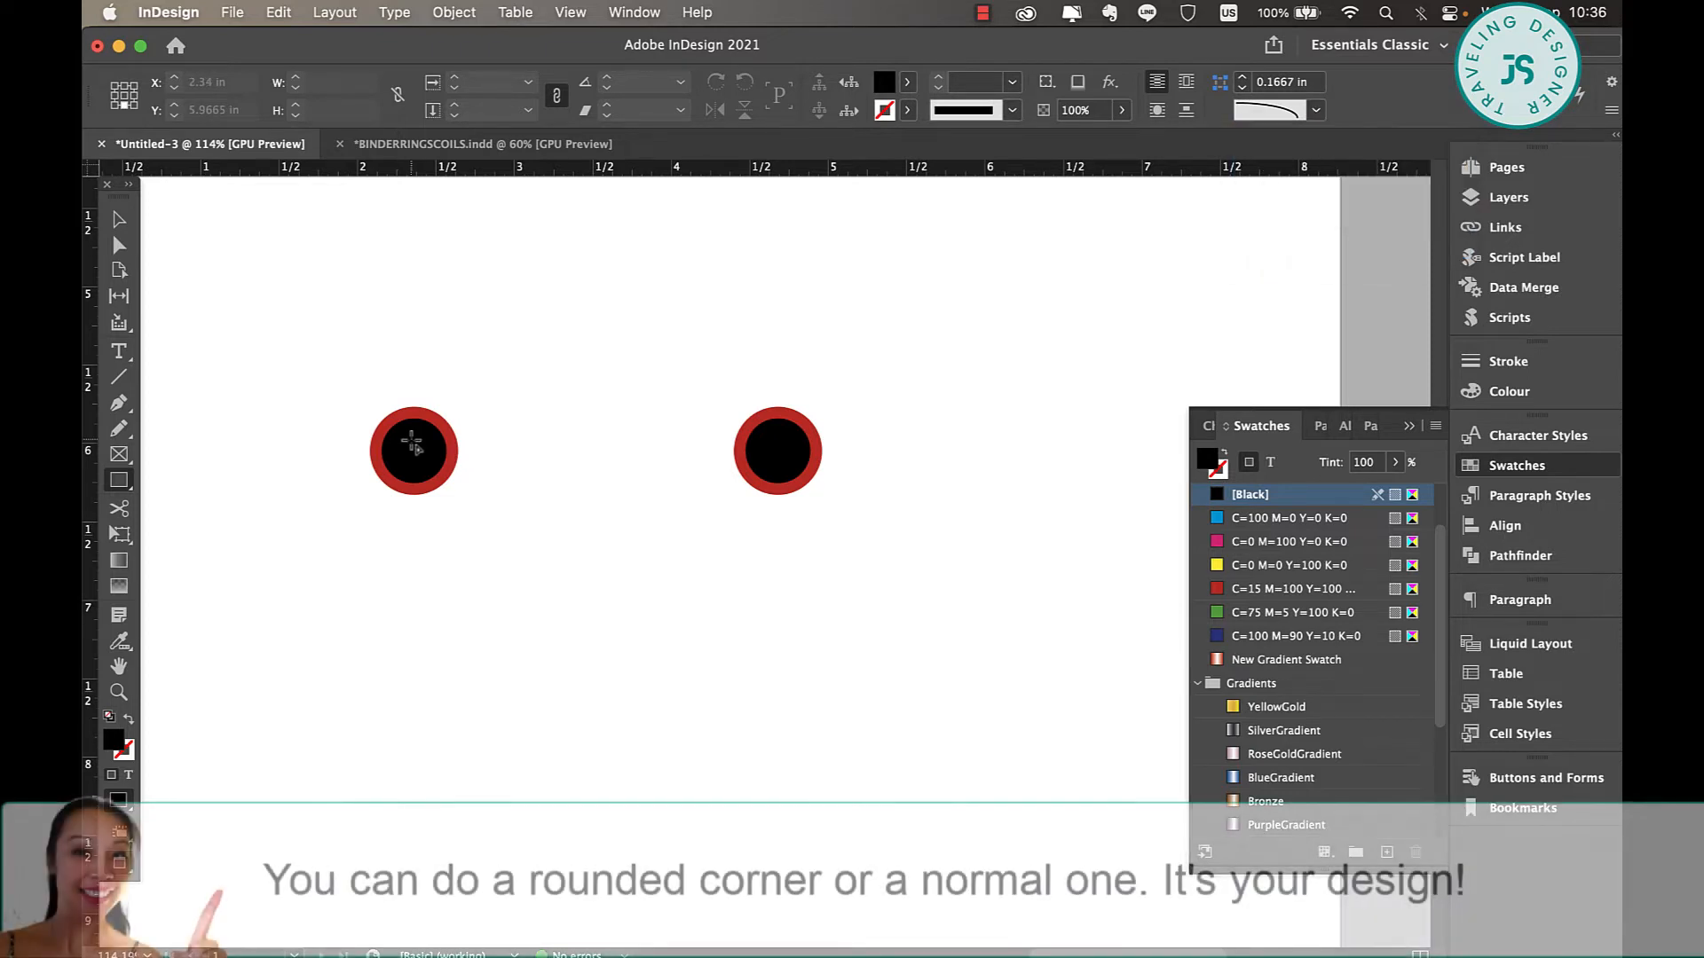
{"action": "left_click_drag", "start_coordinate": [414, 439], "coordinate": [784, 464]}
Extend the bar's left end to a width of about 2.39 in and fill it with the red C=15 M=100 Y=100 swatch.
{"action": "key", "text": "v"}
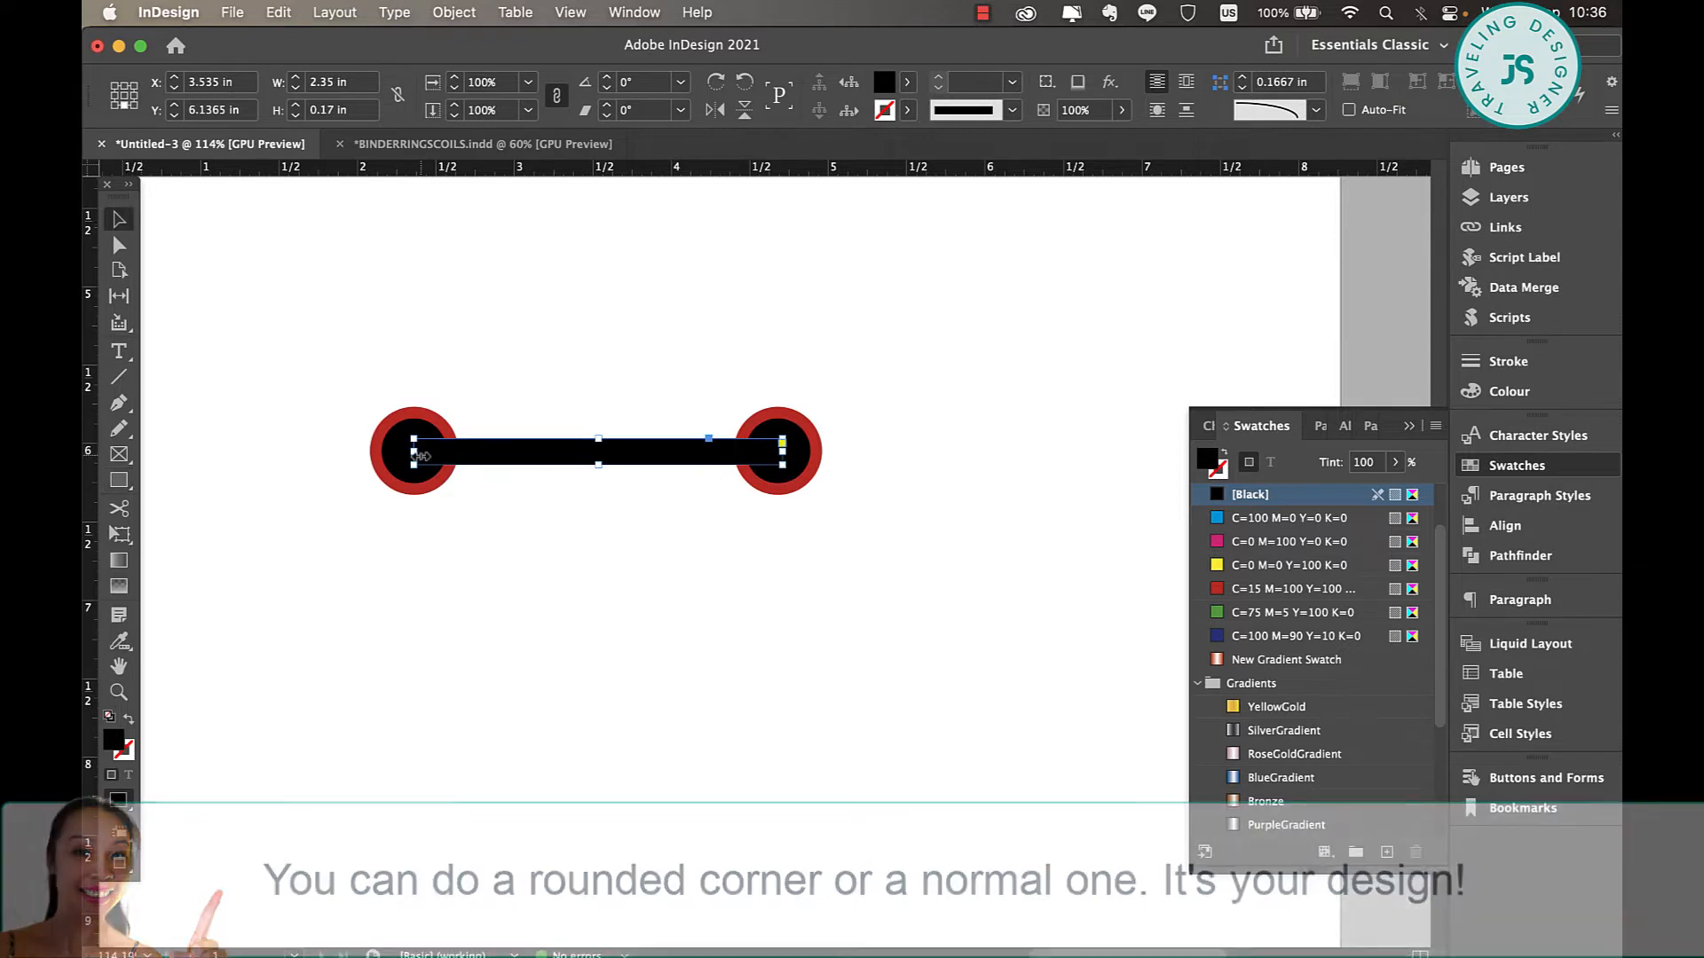
{"action": "left_click_drag", "start_coordinate": [414, 454], "coordinate": [408, 454]}
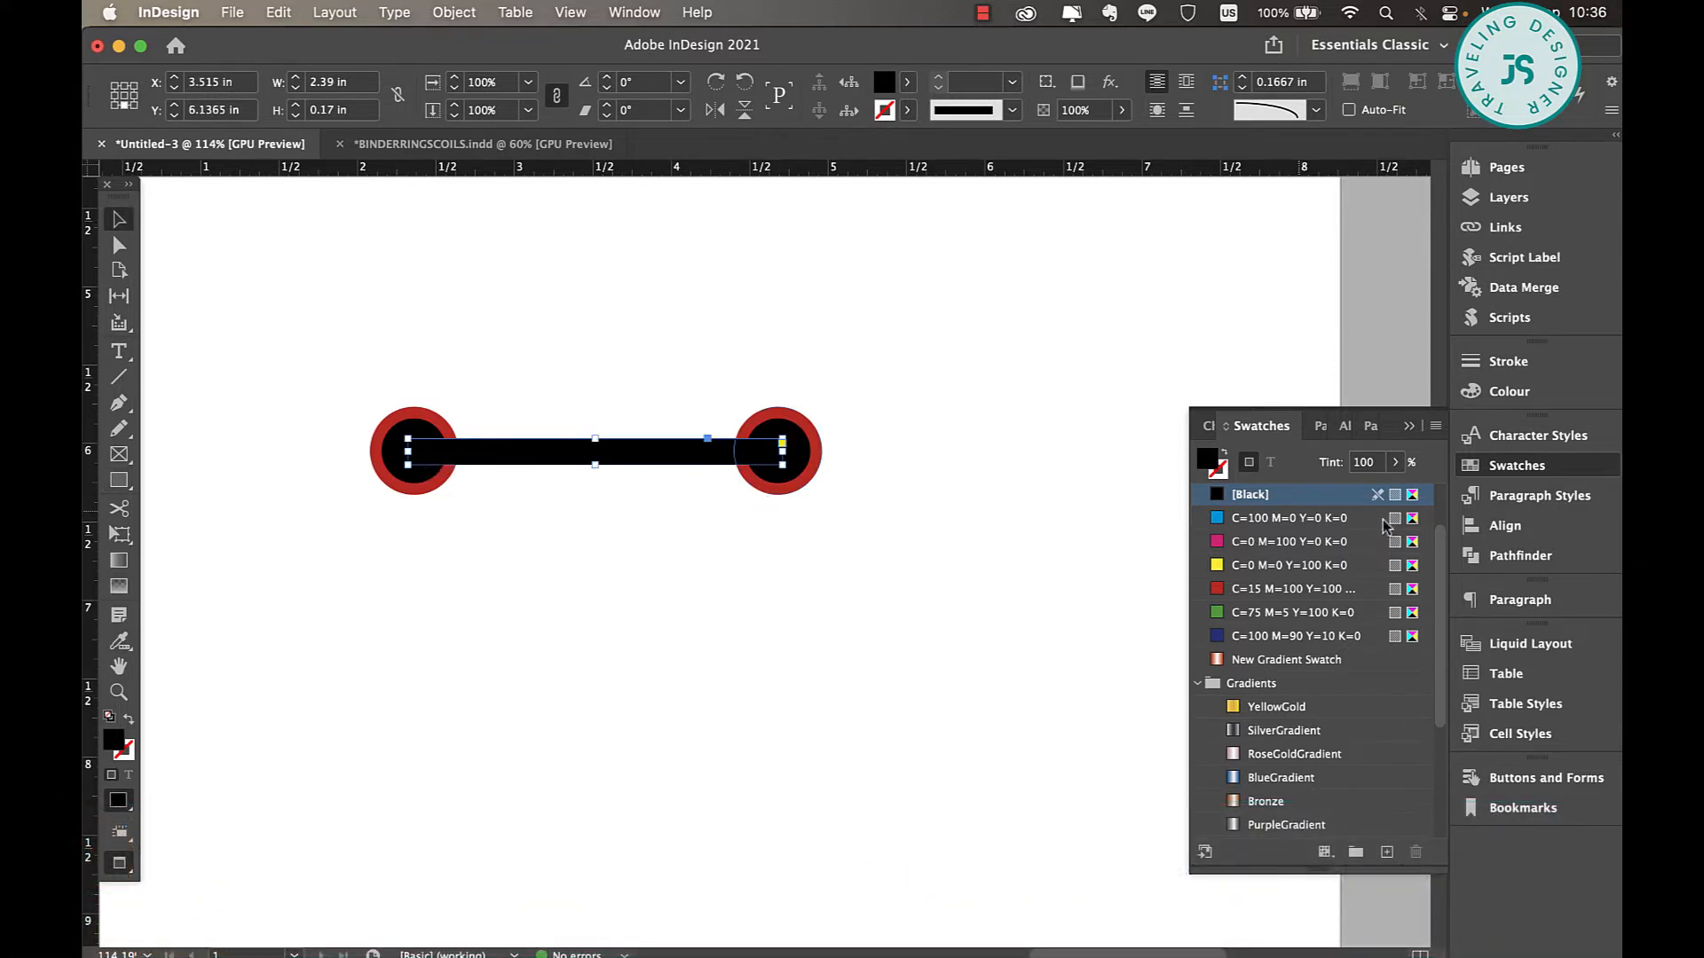
{"action": "left_click", "coordinate": [1256, 589]}
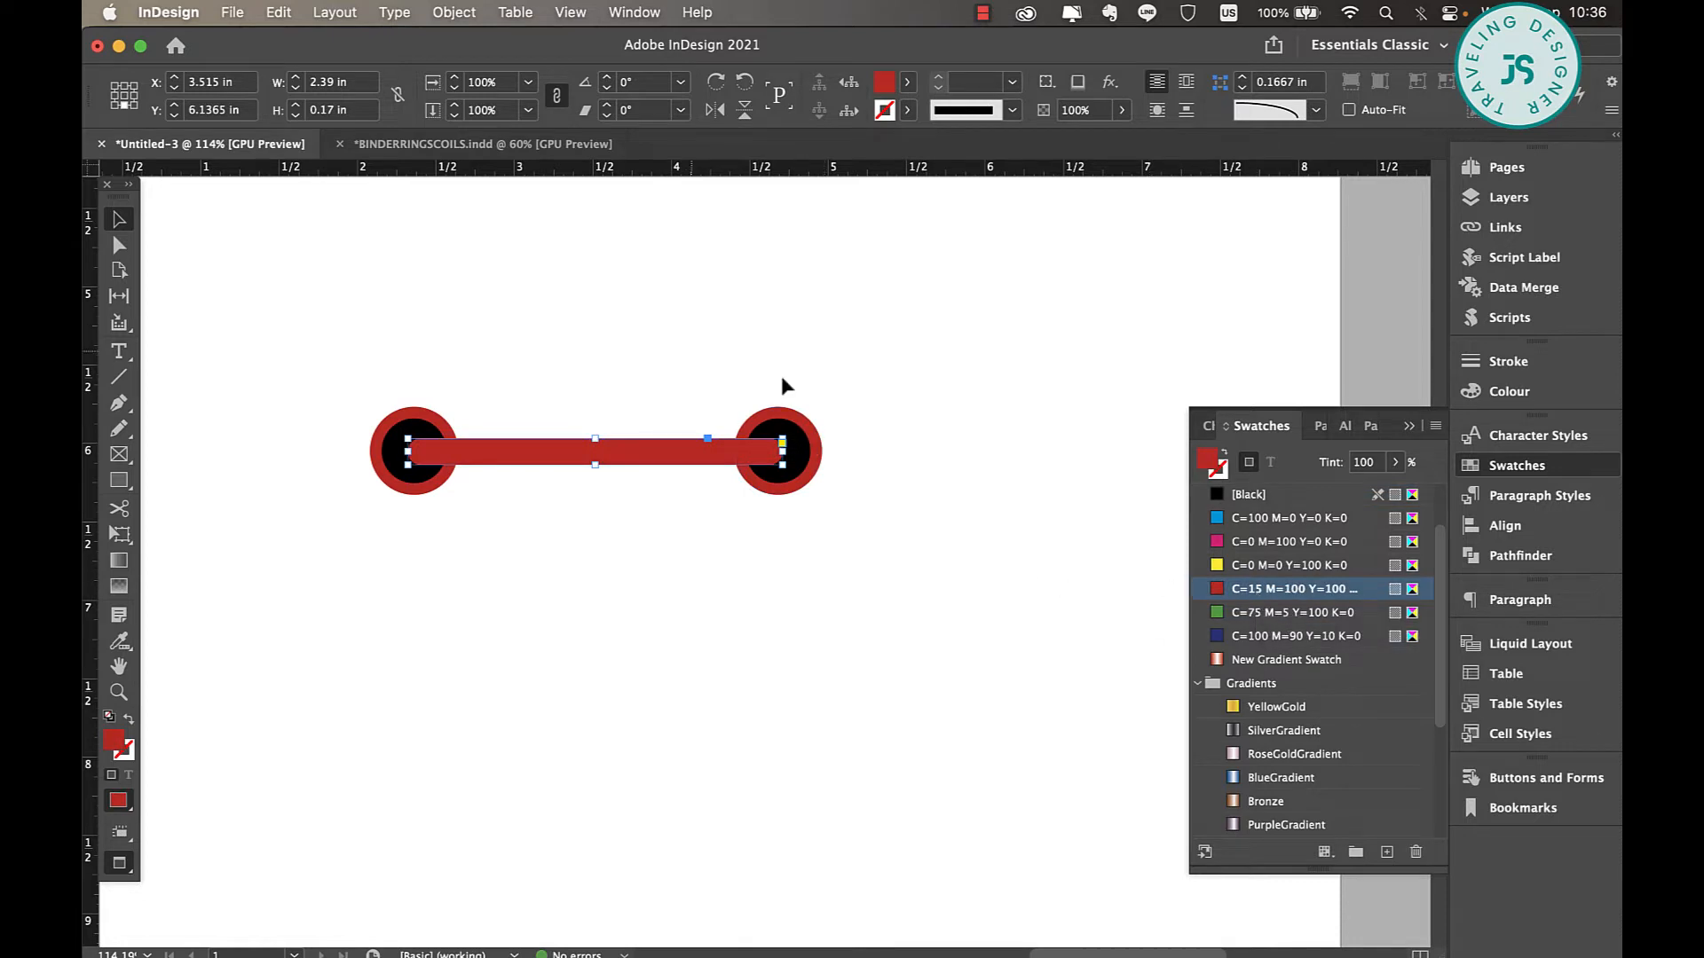
{"action": "left_click", "coordinate": [754, 373]}
Collapse the Swatches panel and turn on a Drop Shadow effect for the right red circle.
{"action": "scroll", "coordinate": [879, 401], "scroll_direction": "down", "scroll_amount": 10}
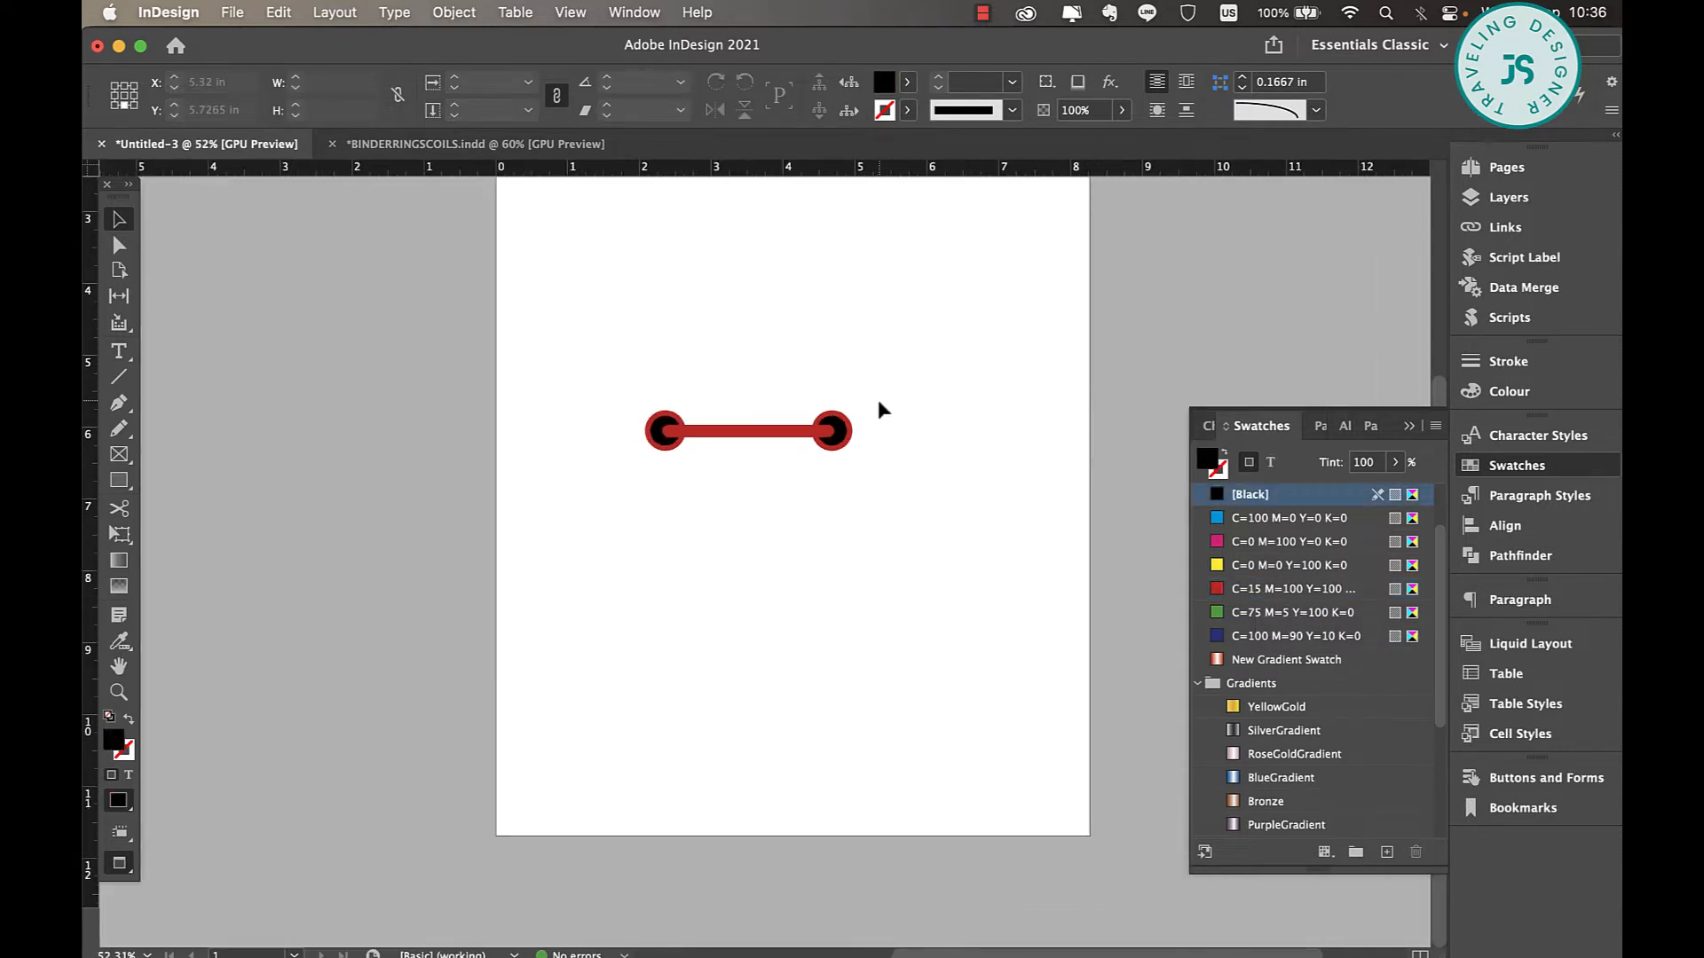
{"action": "scroll", "coordinate": [878, 401], "scroll_direction": "up", "scroll_amount": 2}
{"action": "scroll", "coordinate": [879, 403], "scroll_direction": "up", "scroll_amount": 6}
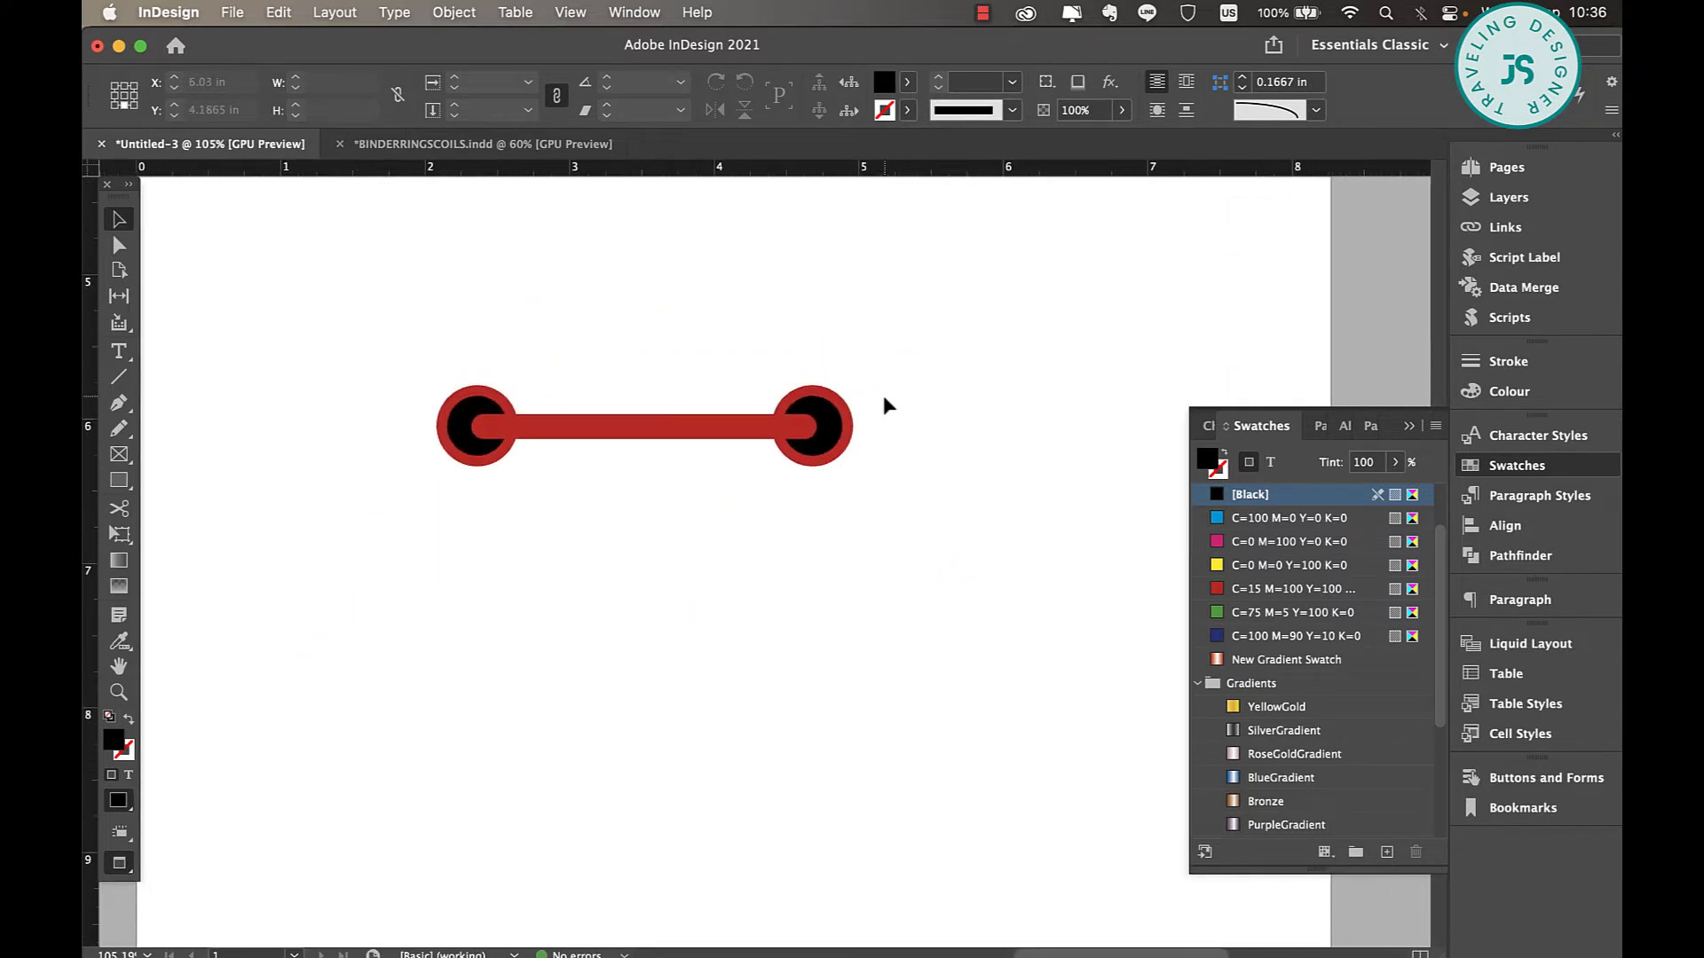
{"action": "left_click", "coordinate": [835, 455]}
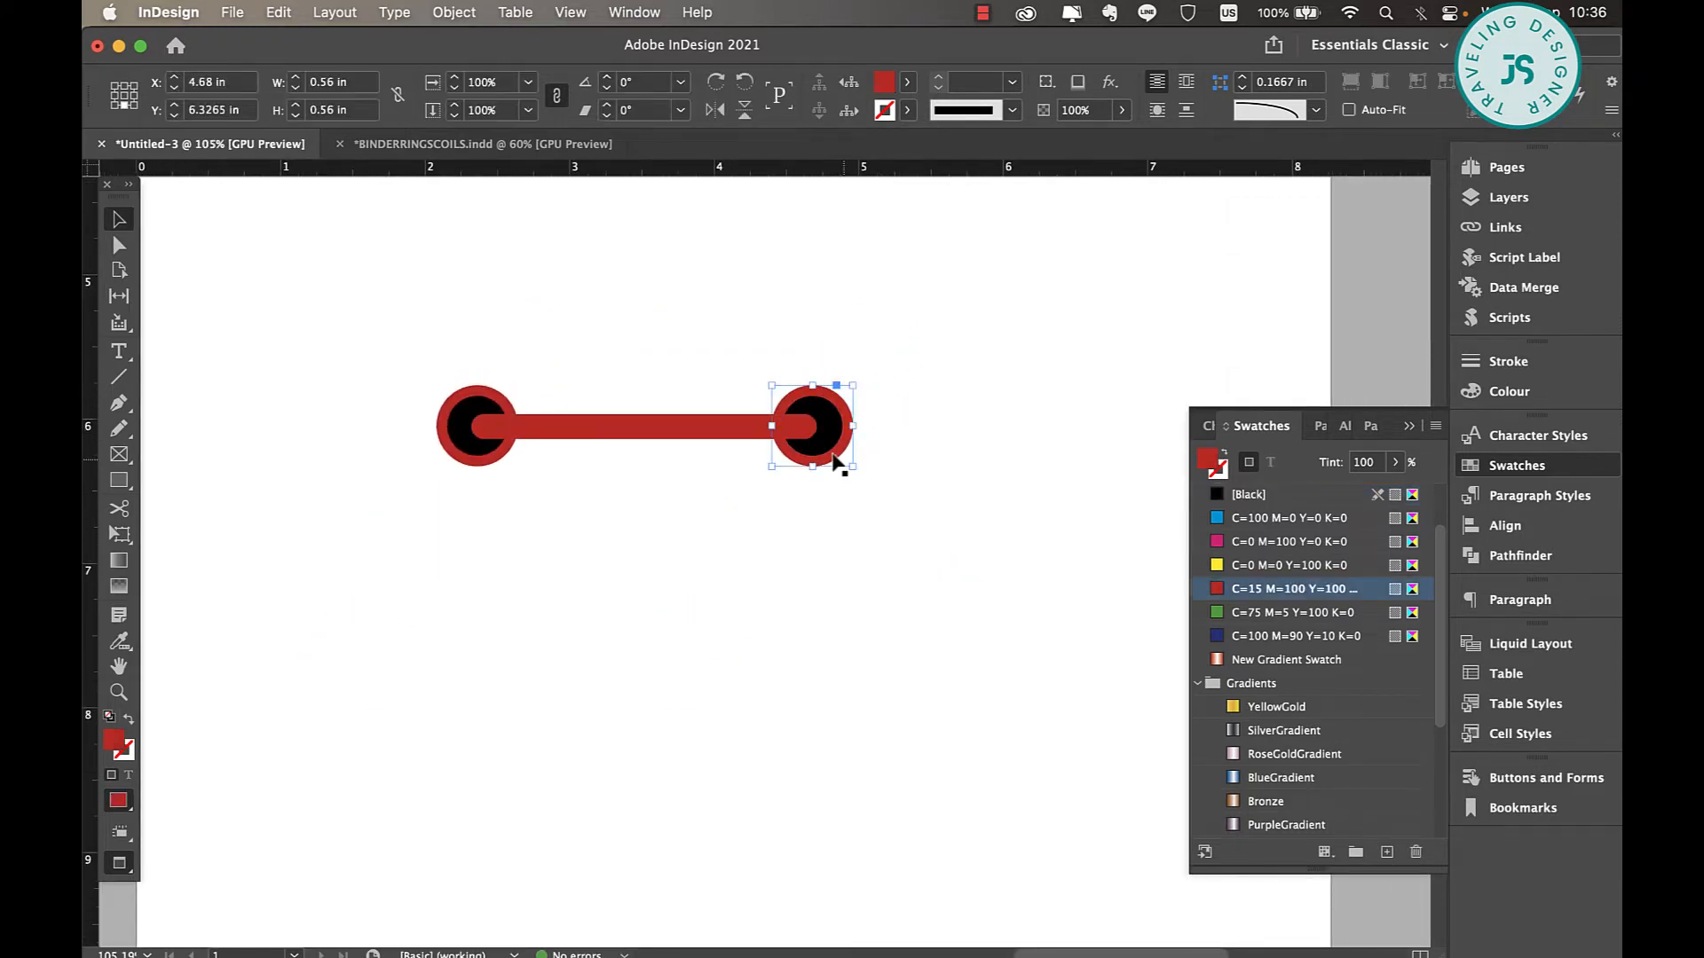
{"action": "left_click", "coordinate": [914, 408]}
{"action": "left_click", "coordinate": [849, 435]}
{"action": "left_click", "coordinate": [1408, 426]}
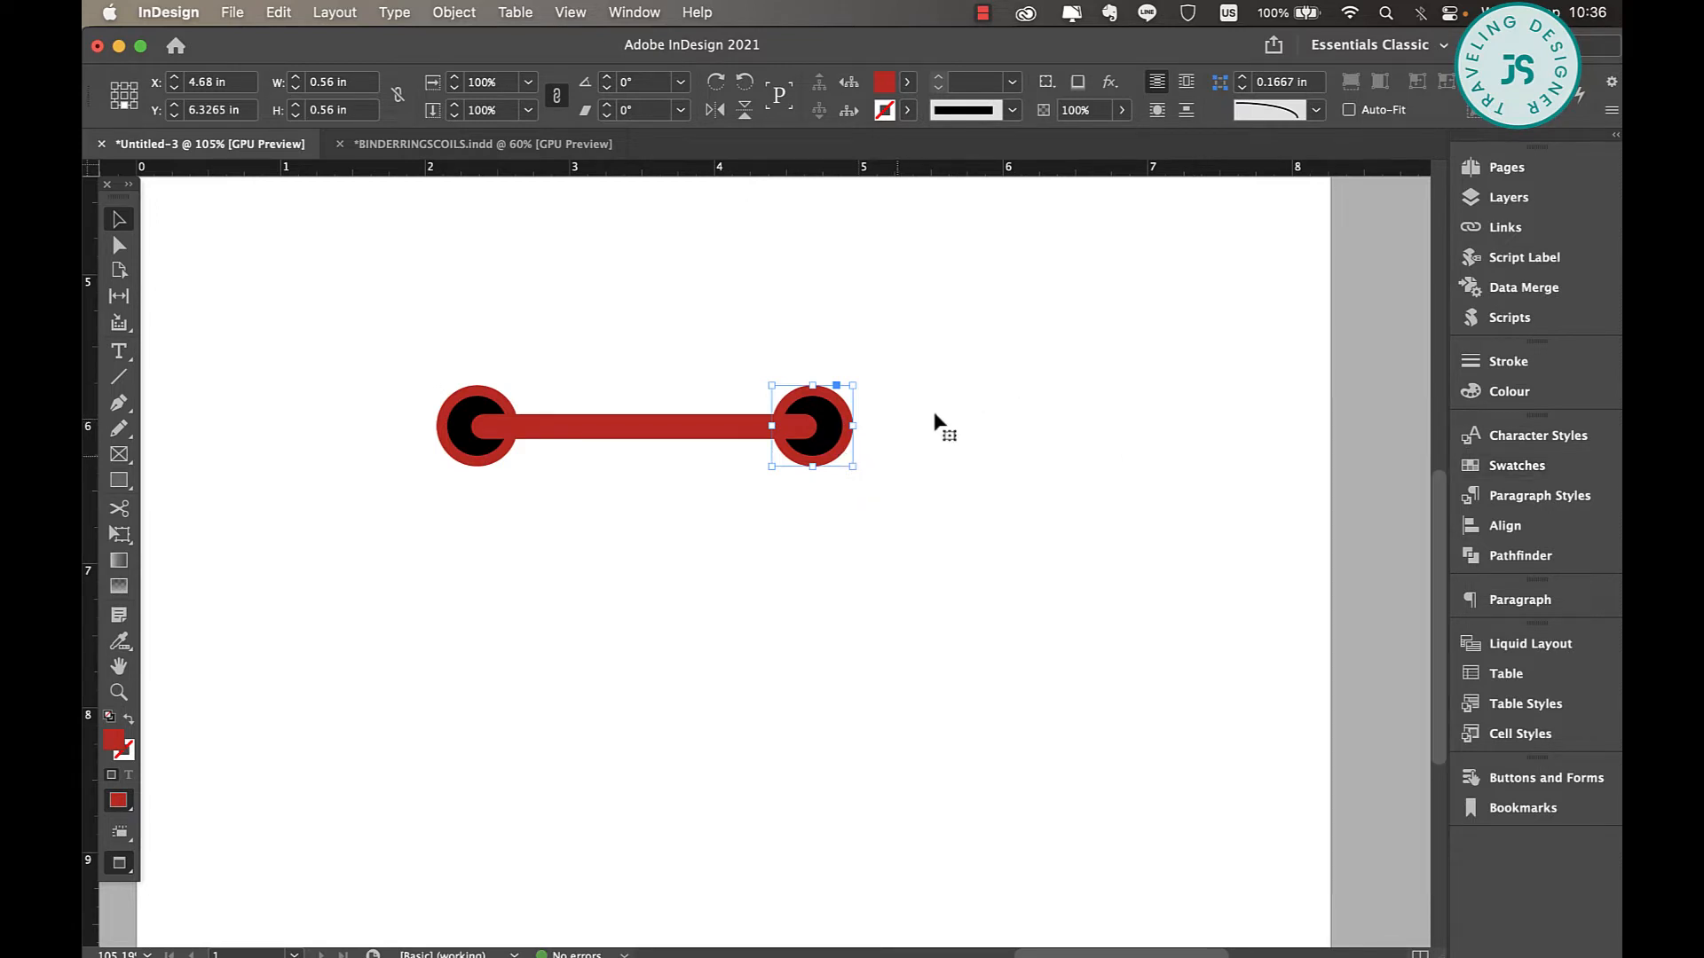
{"action": "right_click", "coordinate": [842, 448]}
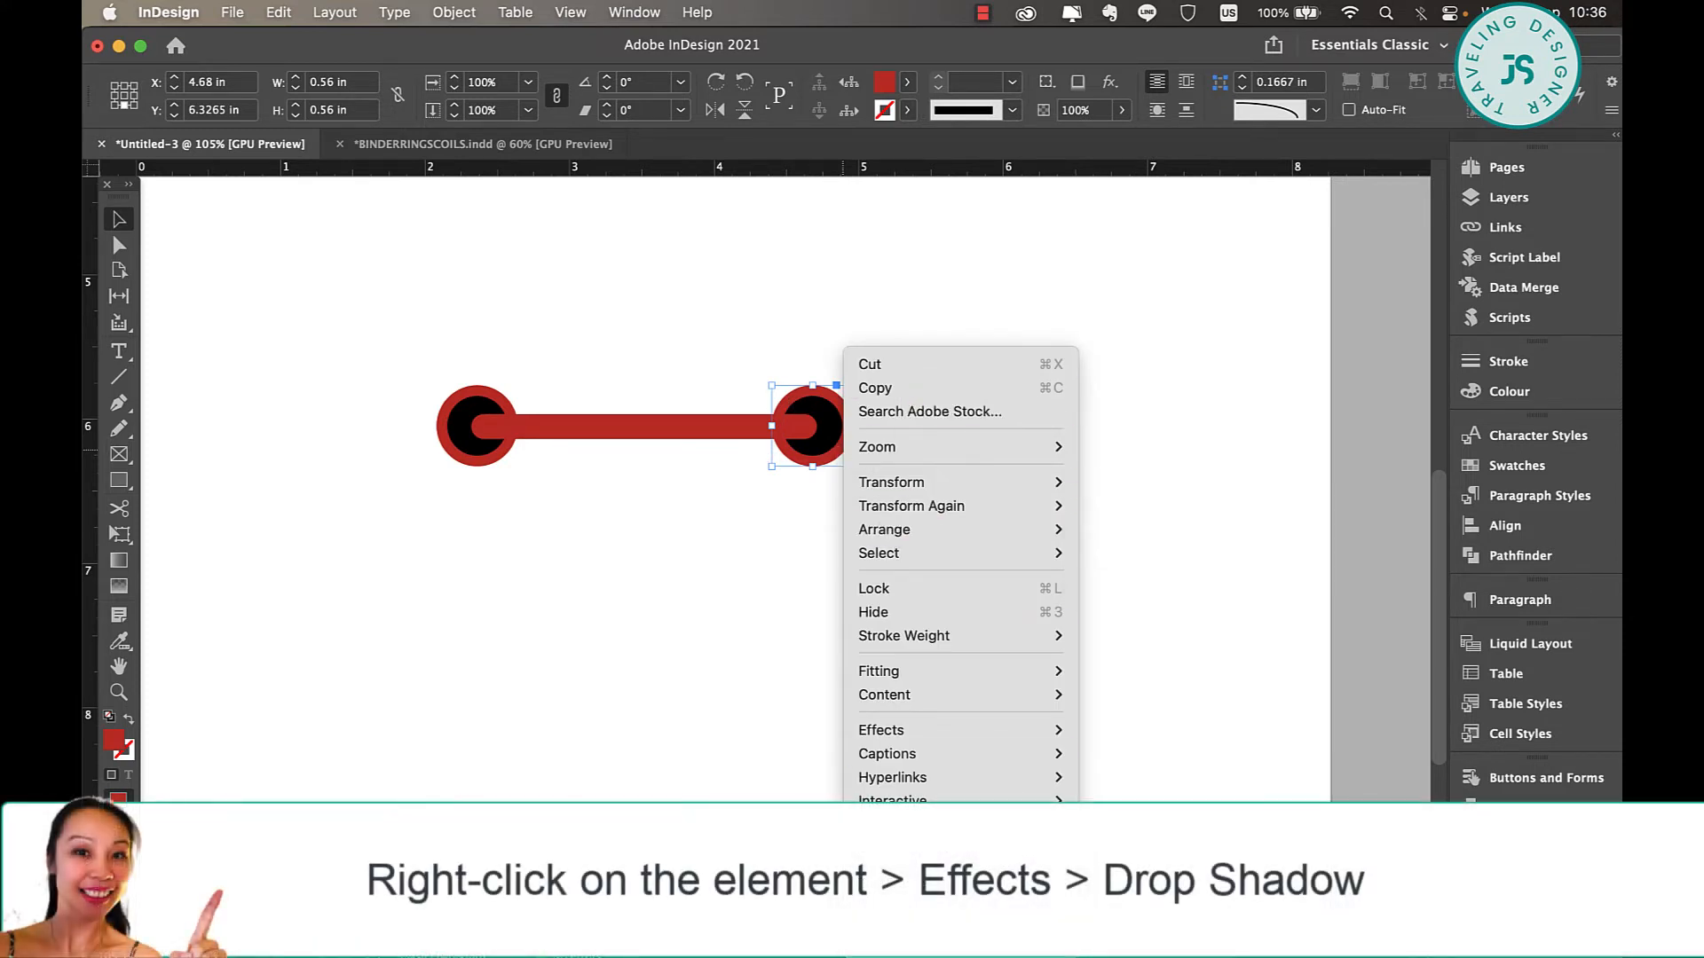
{"action": "mouse_move", "coordinate": [931, 733]}
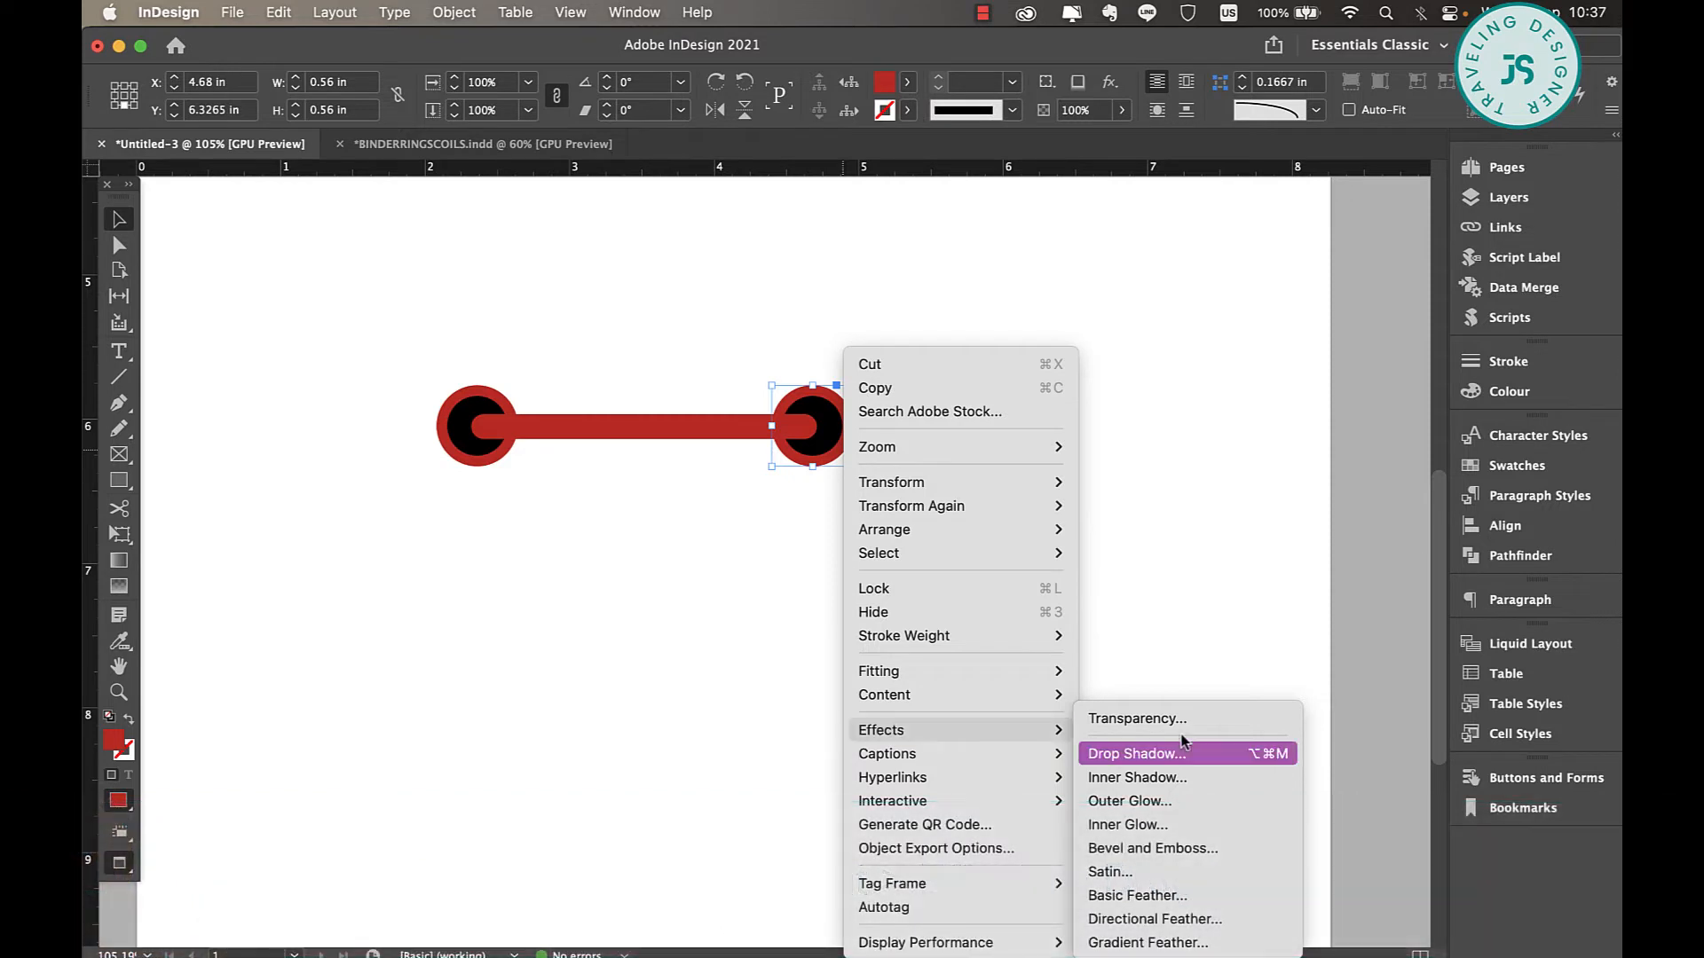
{"action": "left_click", "coordinate": [1145, 756]}
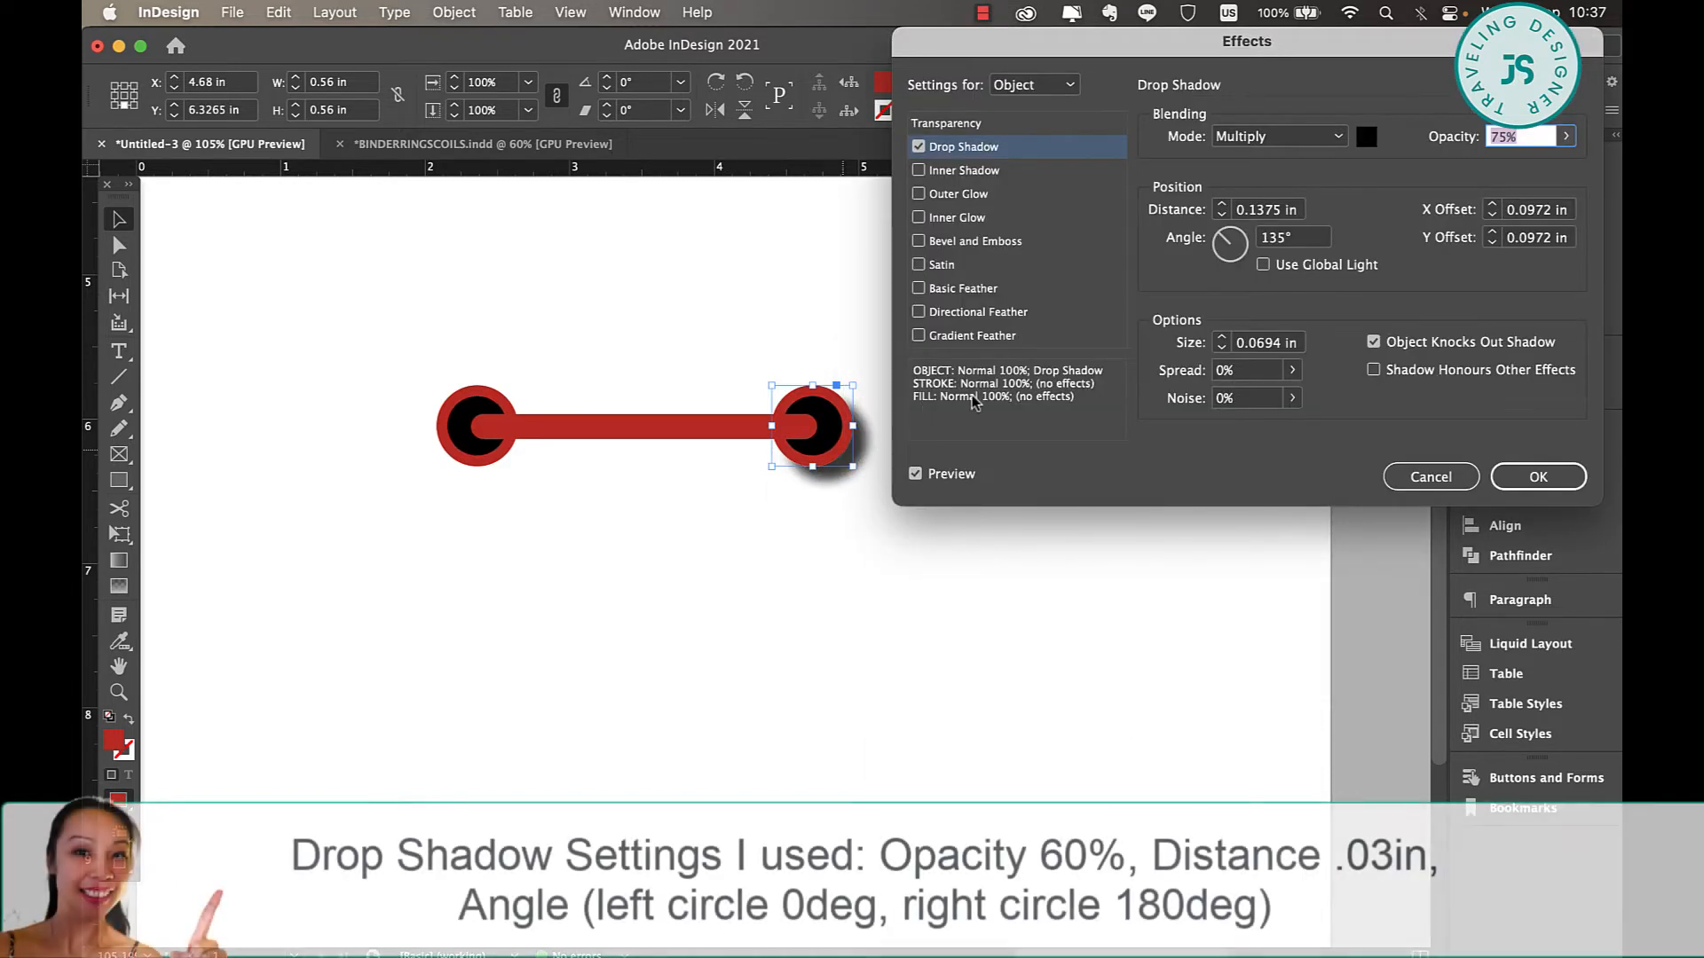
Set the right circle's drop shadow angle to 0° and its distance to 0.03 in.
{"action": "double_click", "coordinate": [1292, 238]}
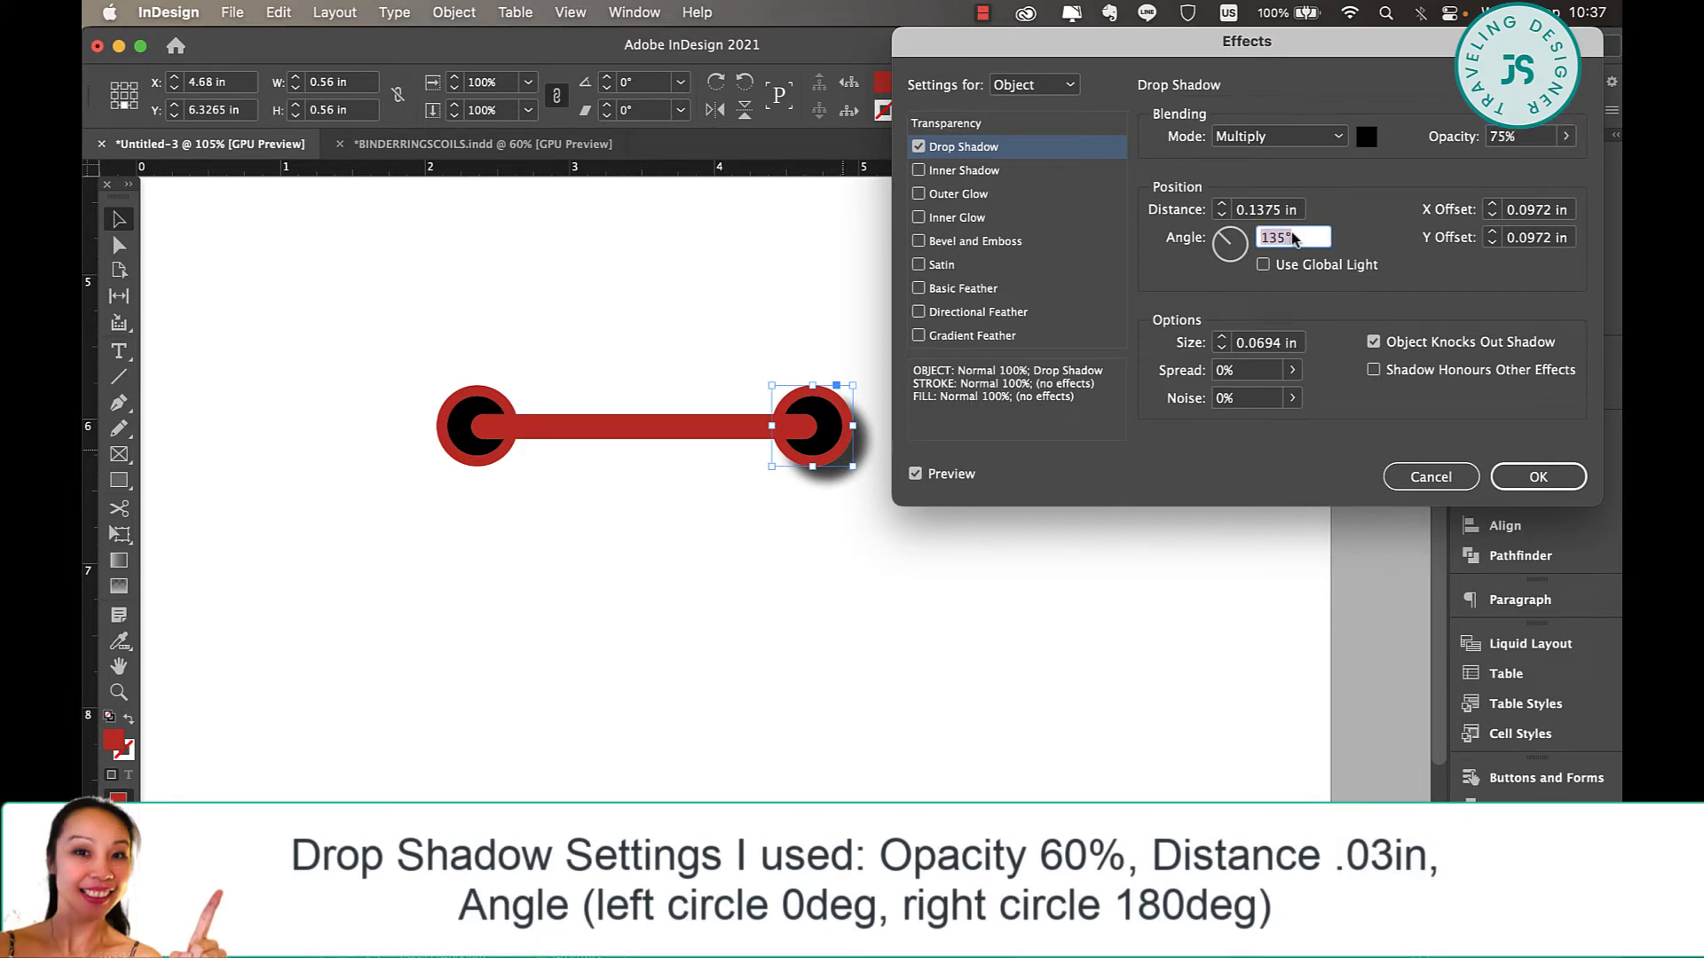
{"action": "type", "text": "0"}
{"action": "key", "text": "shift+Tab"}
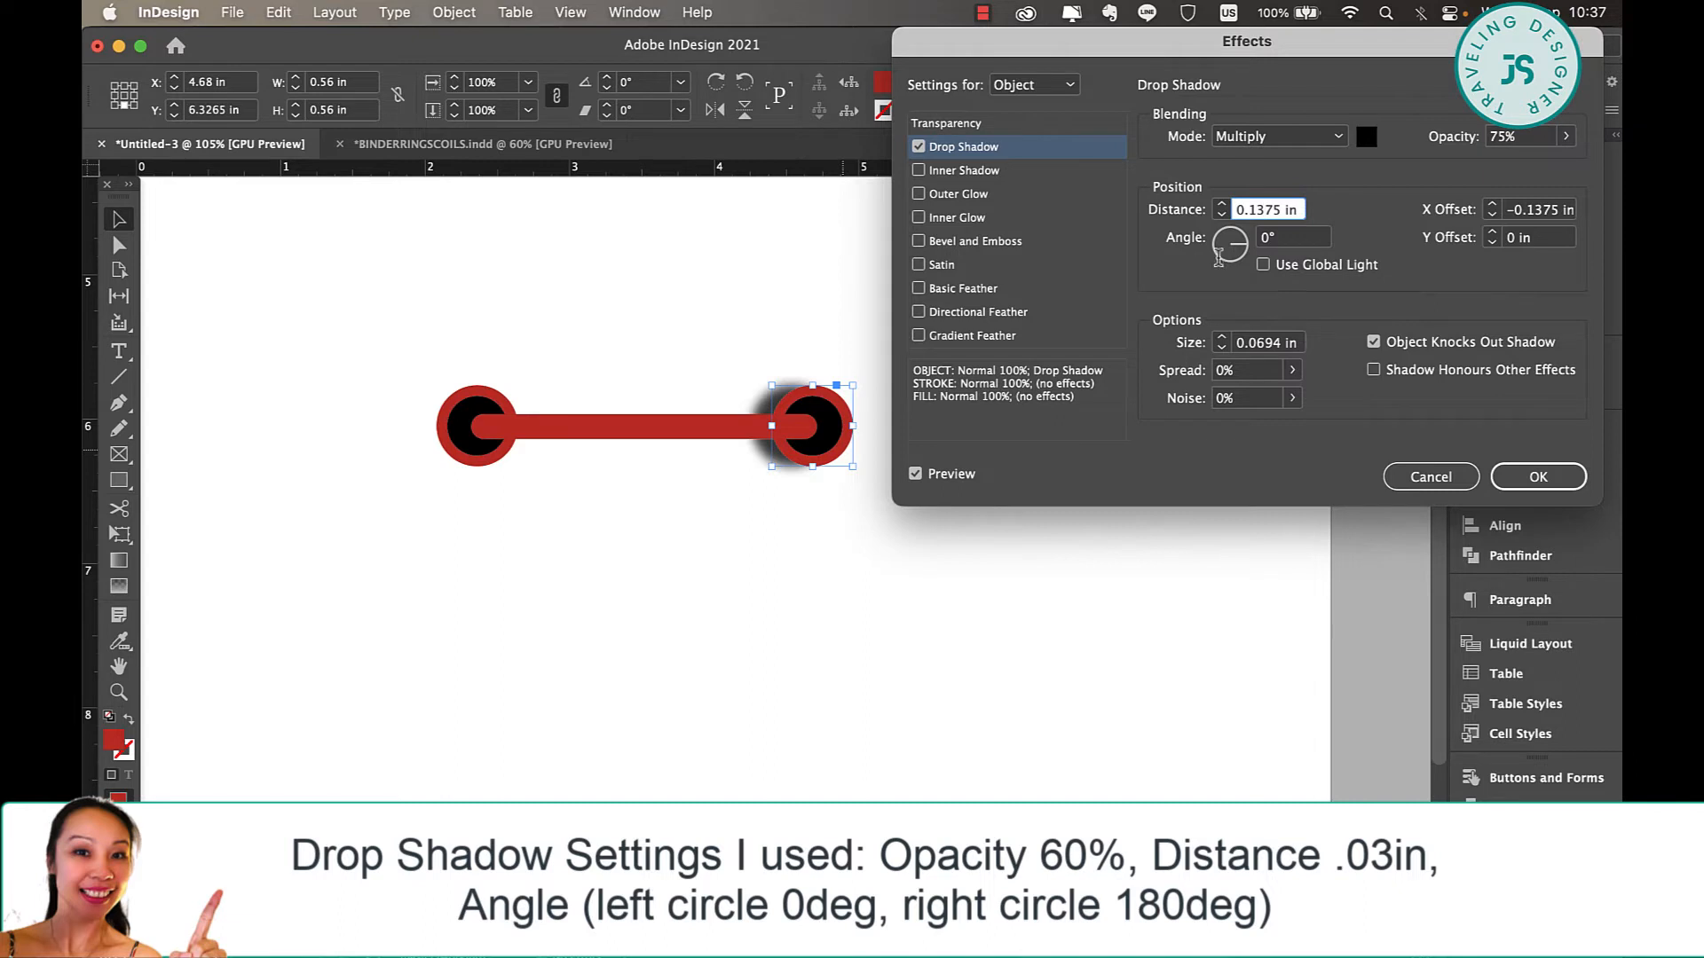
{"action": "key", "text": "super+a"}
{"action": "key", "text": "BackSpace"}
{"action": "key", "text": "Tab"}
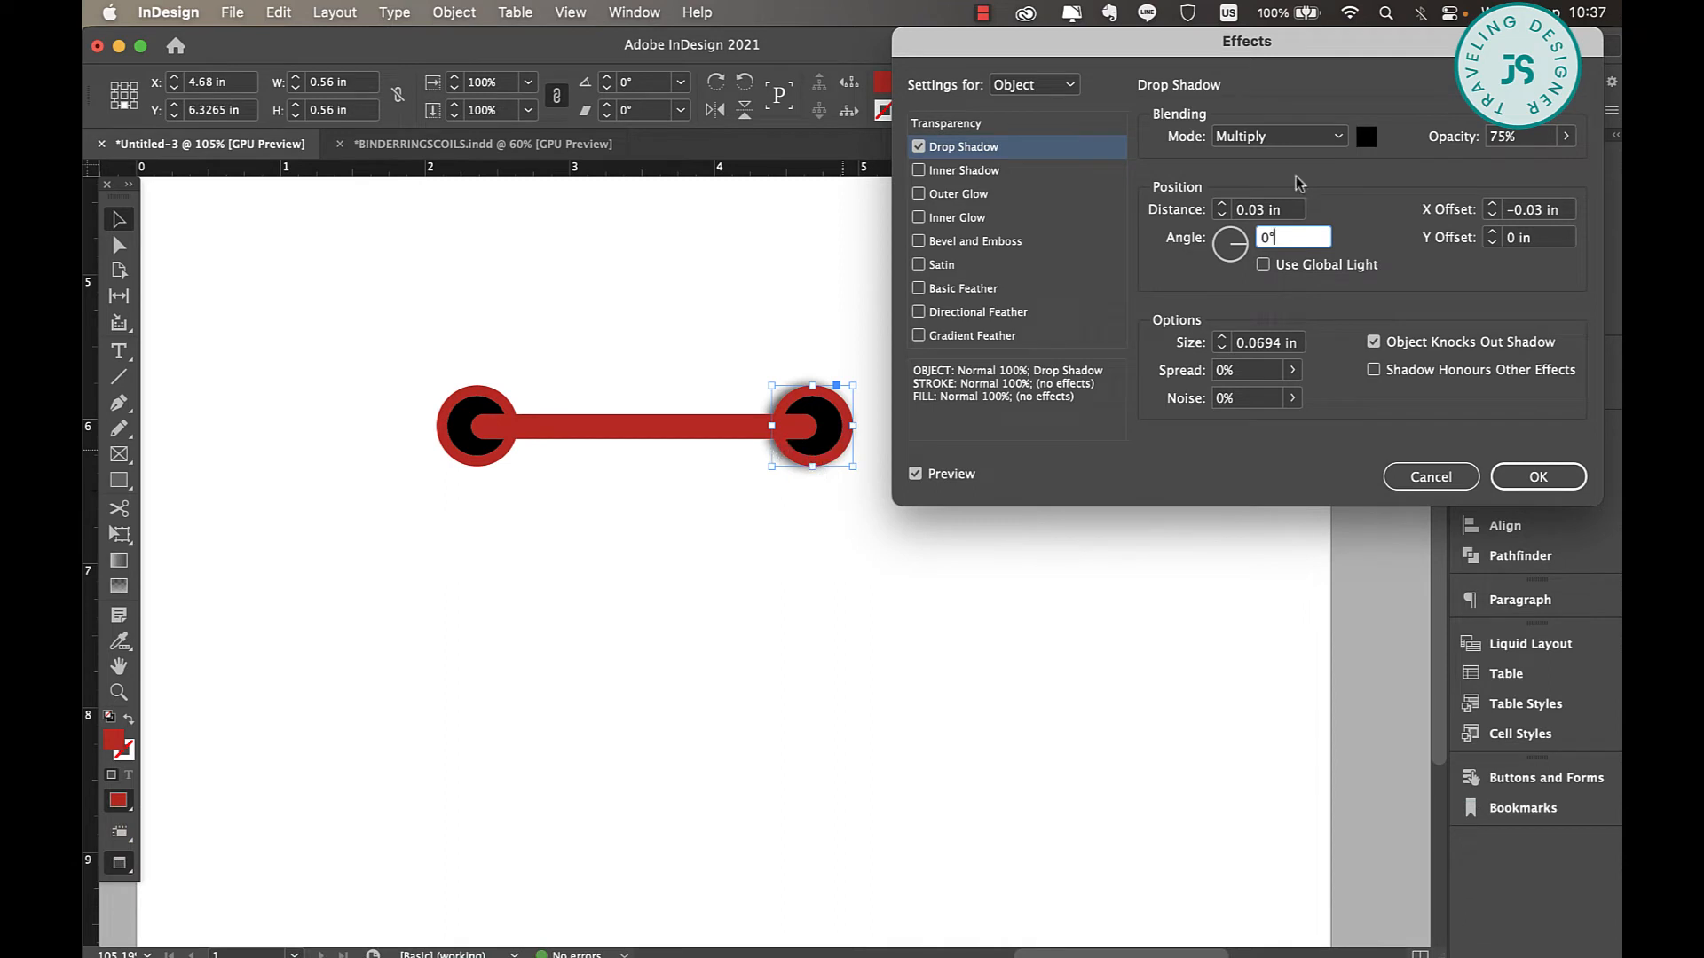
Lower the right circle's shadow opacity to about 43%, apply the effect and deselect the circle.
{"action": "left_click", "coordinate": [1528, 140]}
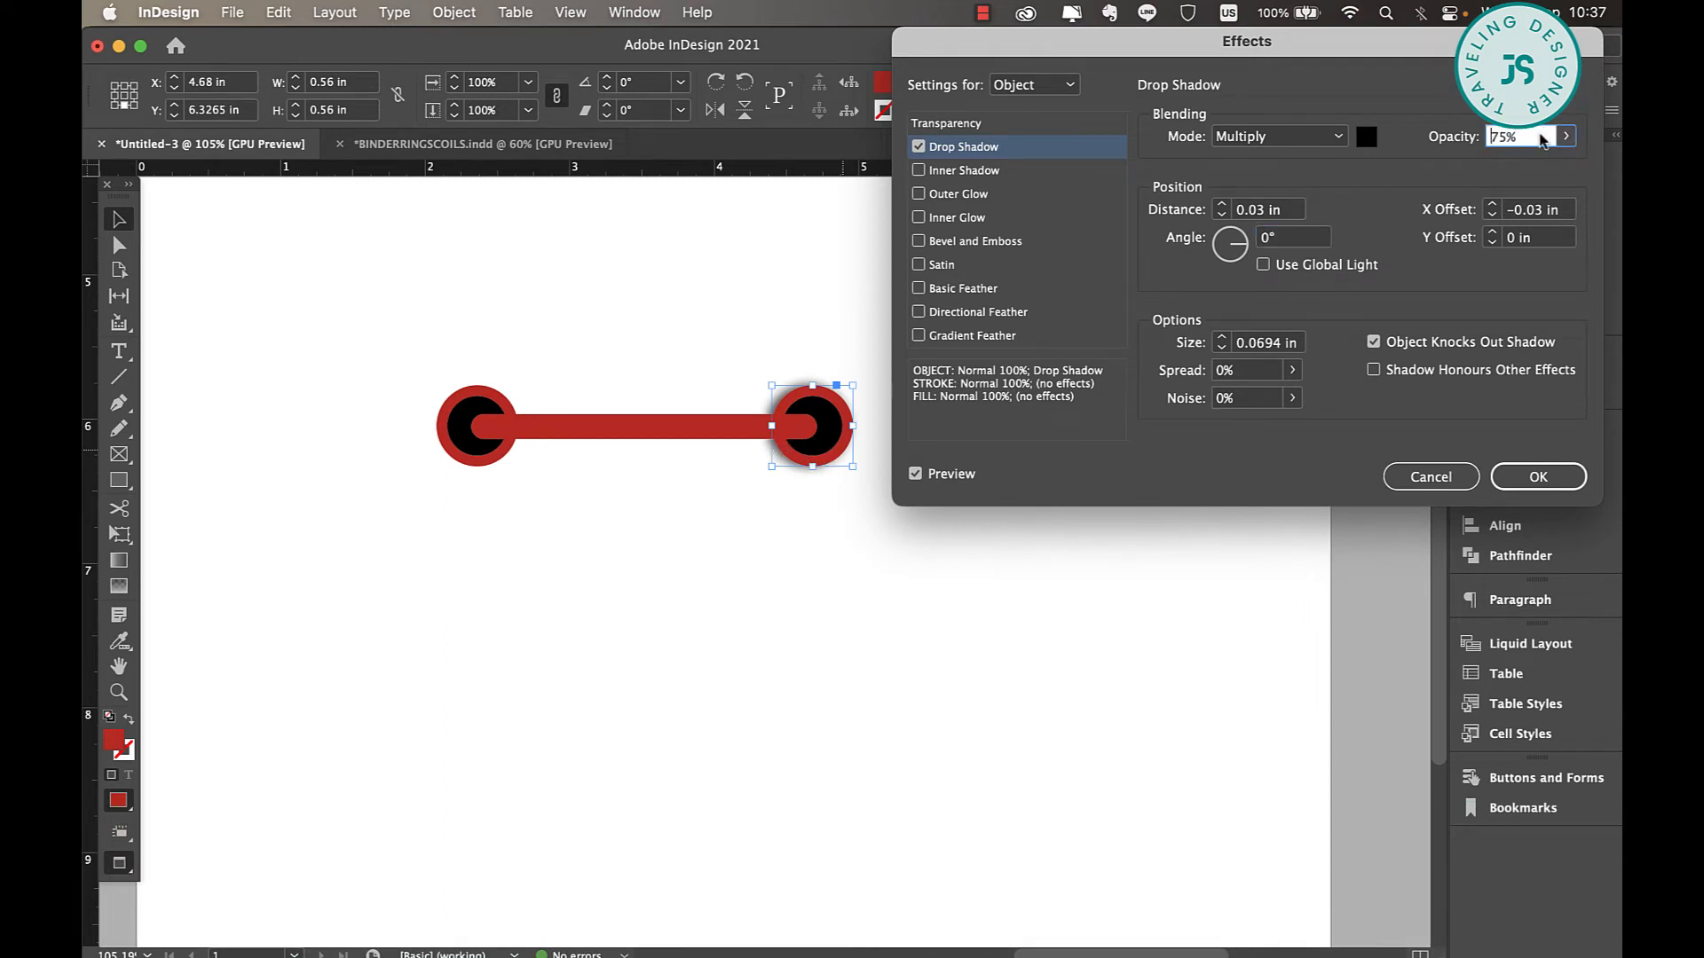
{"action": "left_click", "coordinate": [1565, 136]}
{"action": "left_click_drag", "start_coordinate": [1544, 164], "coordinate": [1502, 169]}
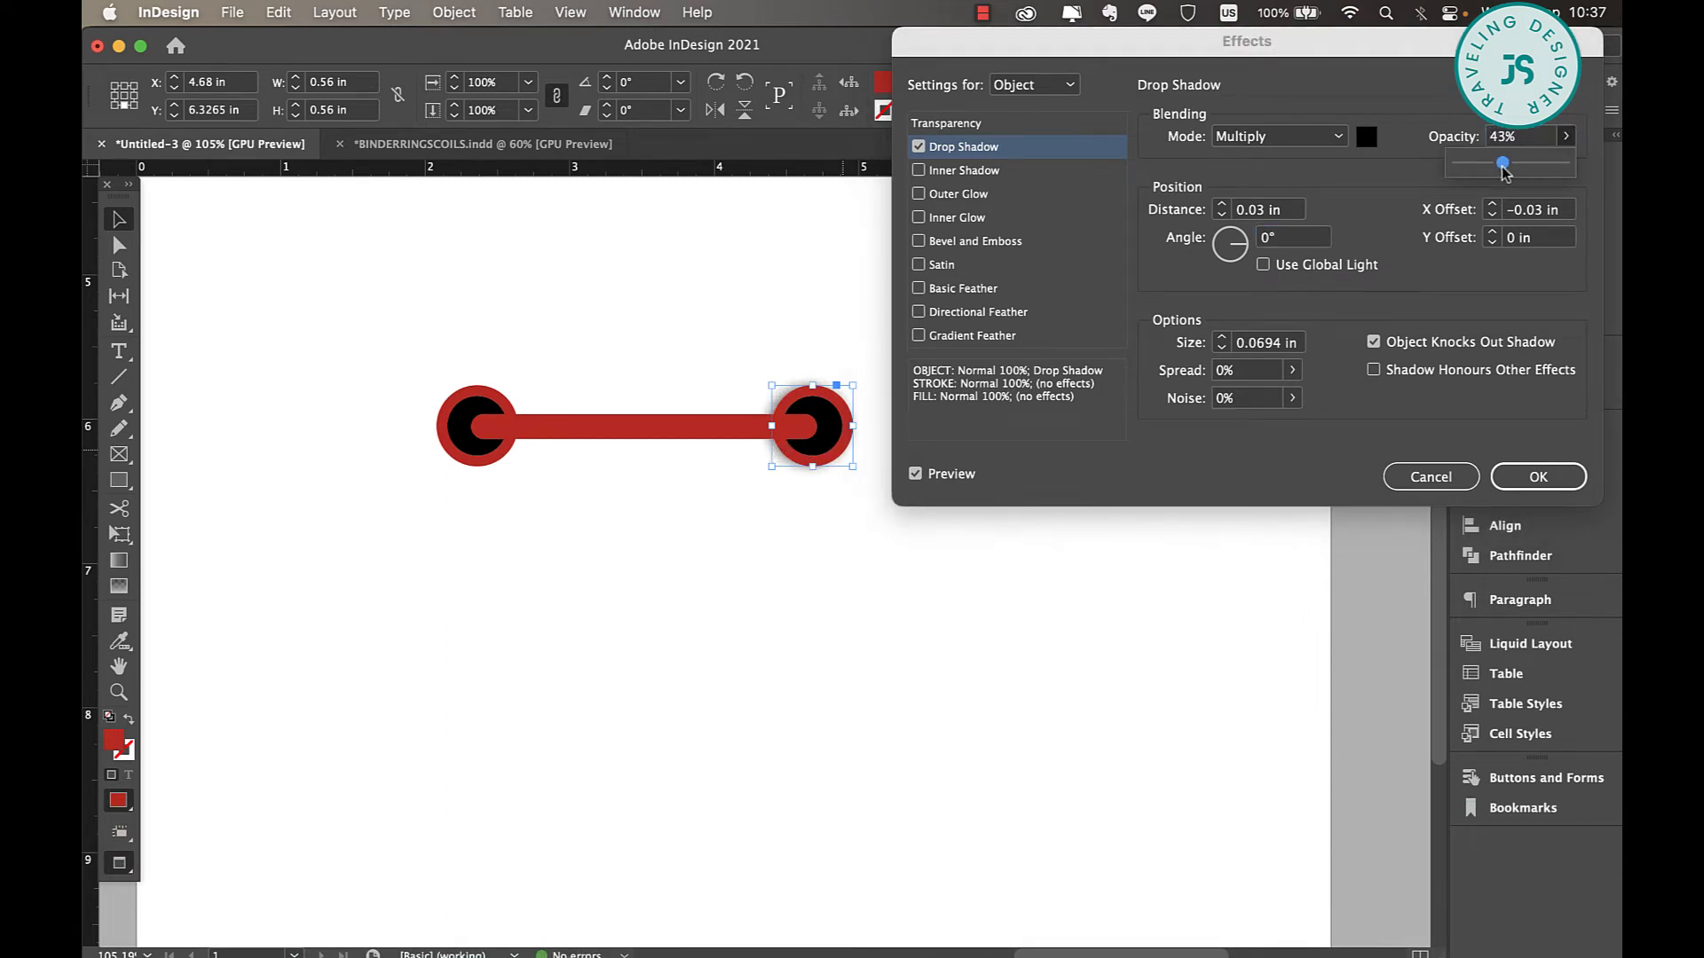
{"action": "key", "text": "Return"}
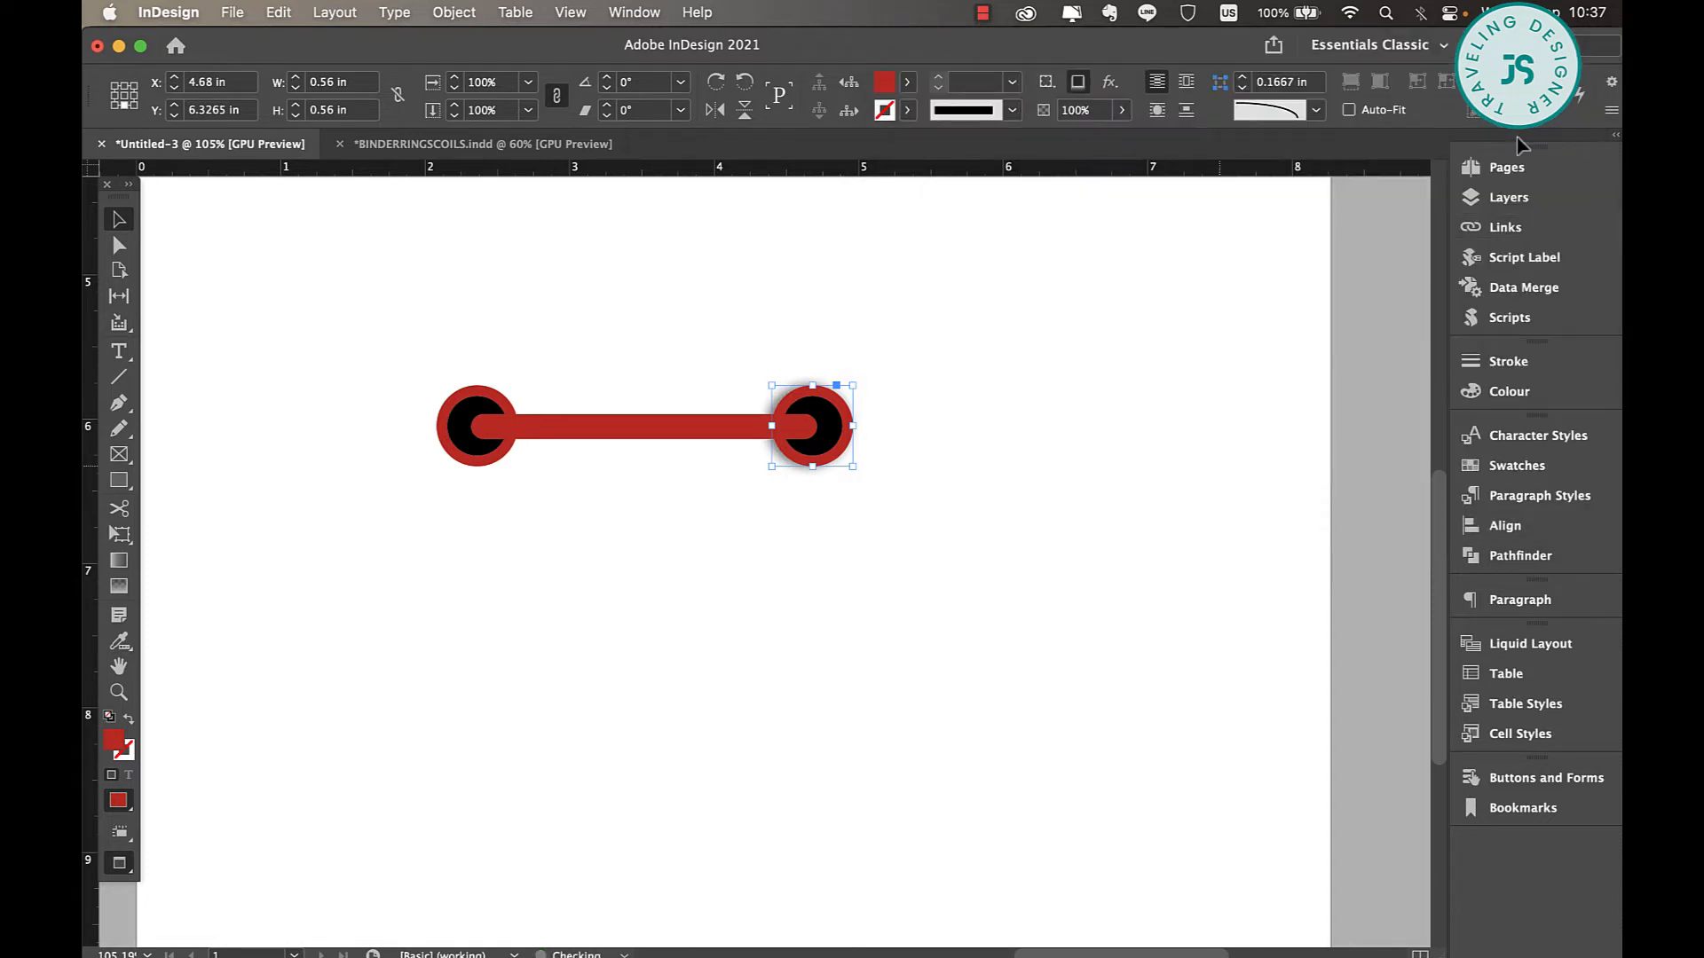
{"action": "left_click", "coordinate": [913, 488]}
Add a Drop Shadow effect to the left red circle with a distance of 0.03 in.
{"action": "left_click", "coordinate": [505, 465]}
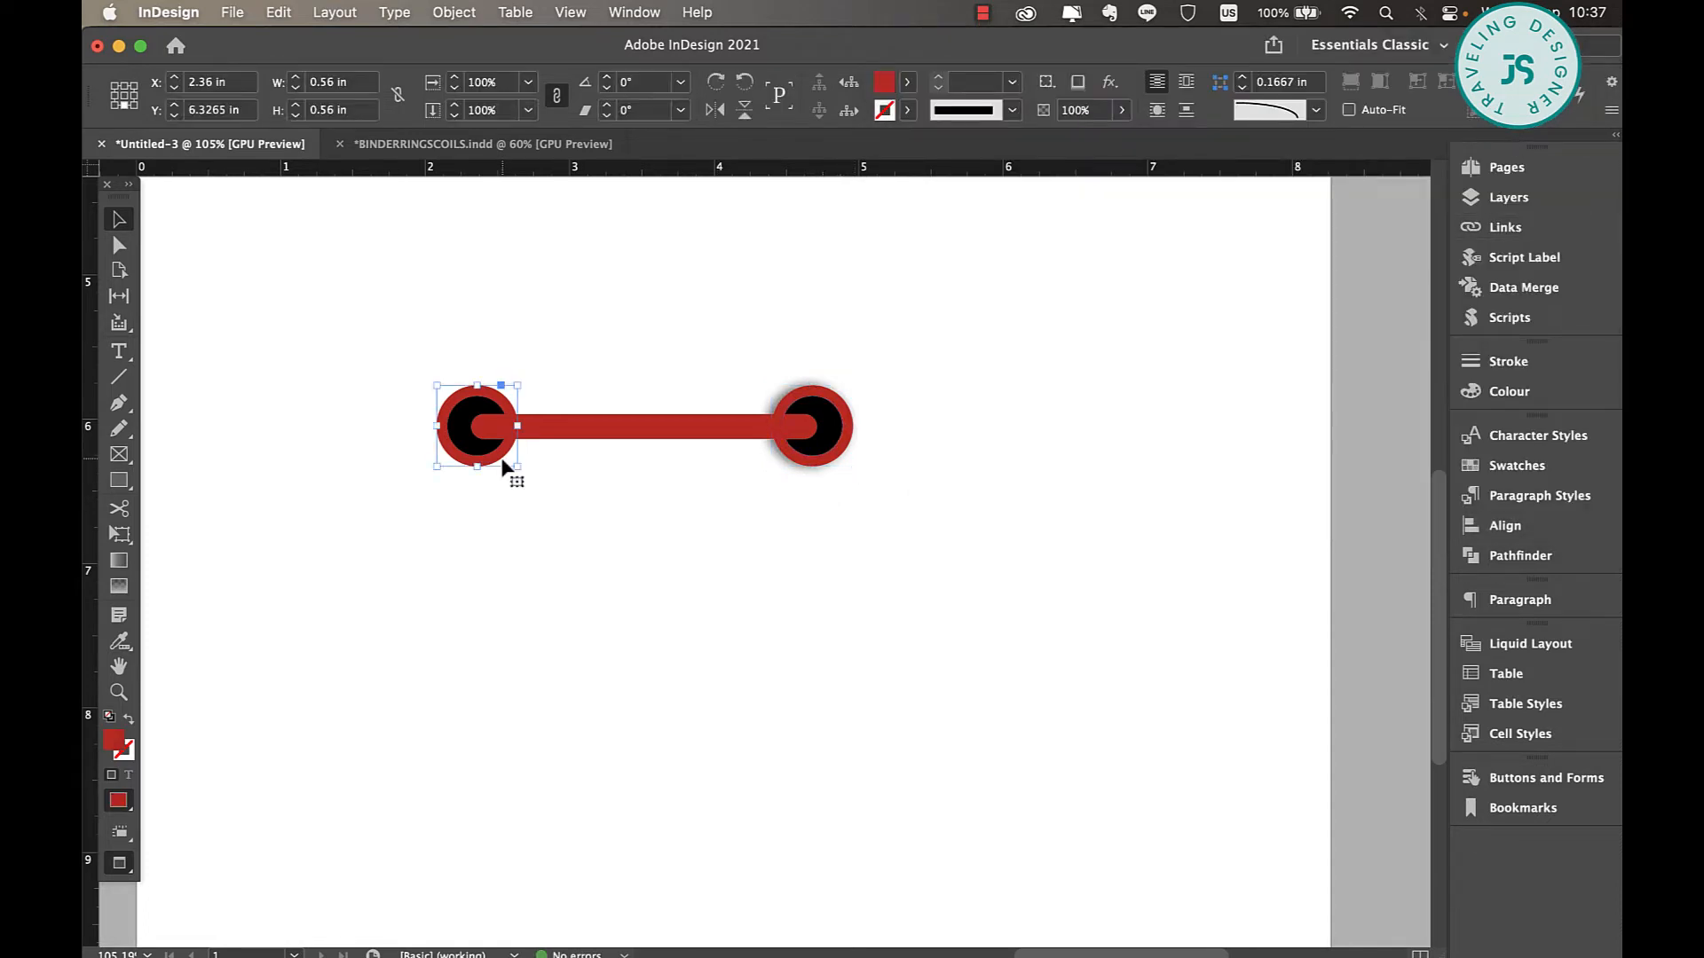
{"action": "right_click", "coordinate": [503, 465]}
{"action": "mouse_move", "coordinate": [594, 729]}
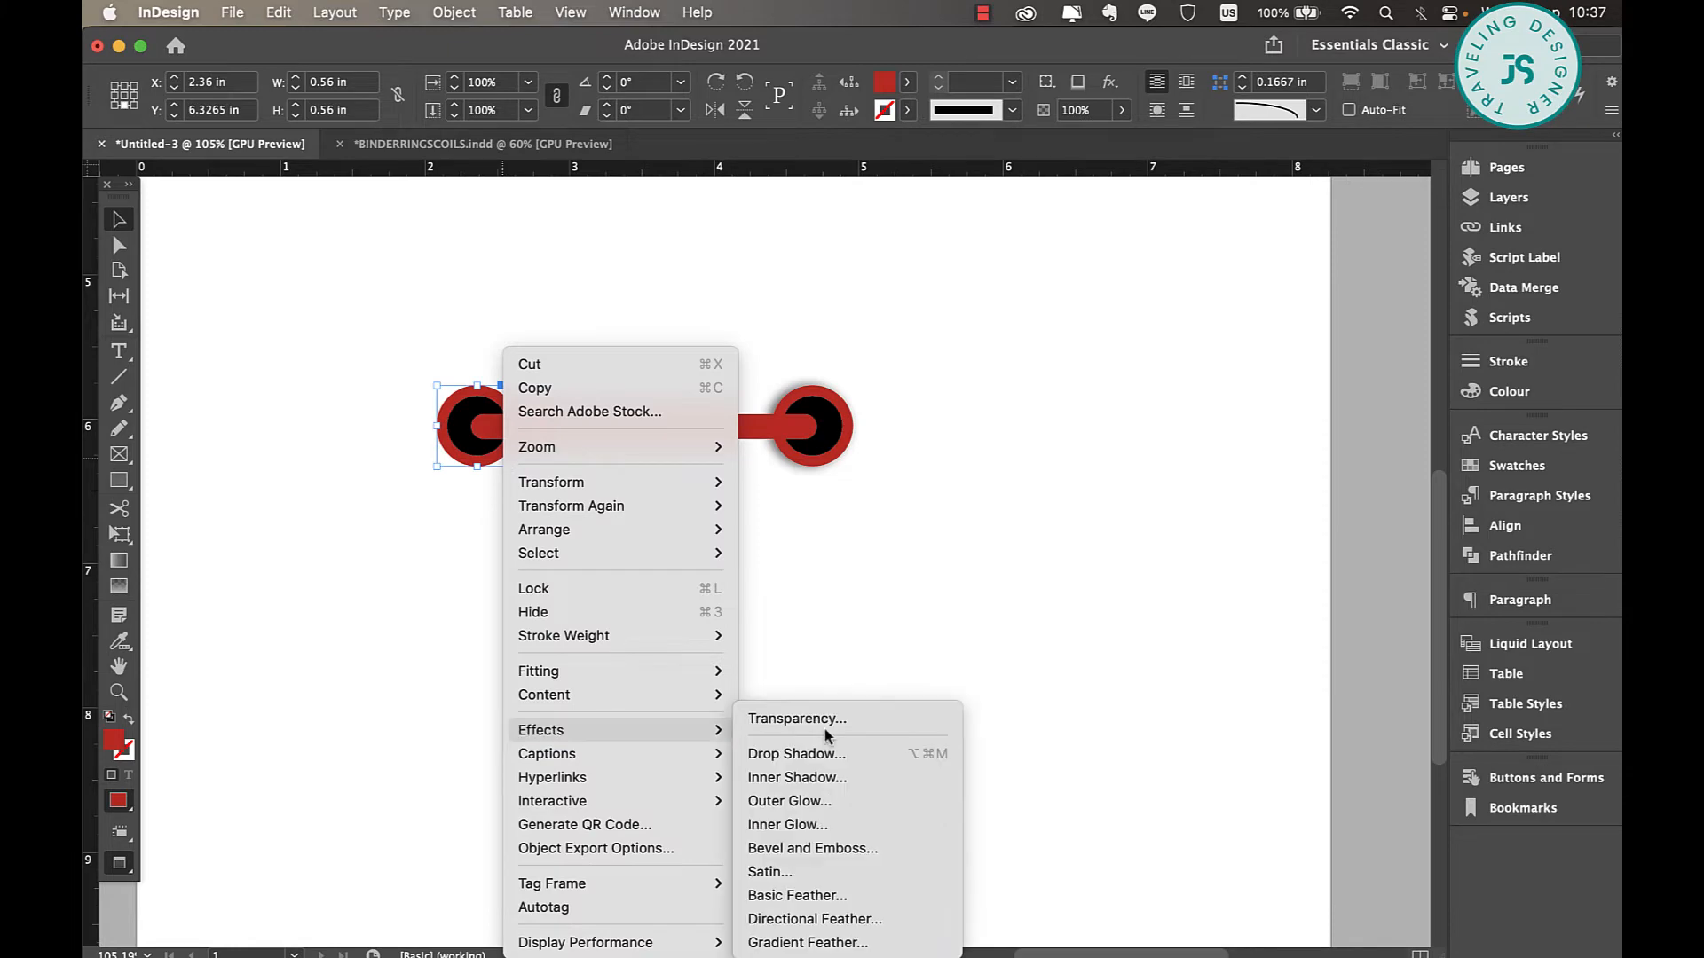
{"action": "left_click", "coordinate": [796, 753]}
{"action": "double_click", "coordinate": [1271, 211]}
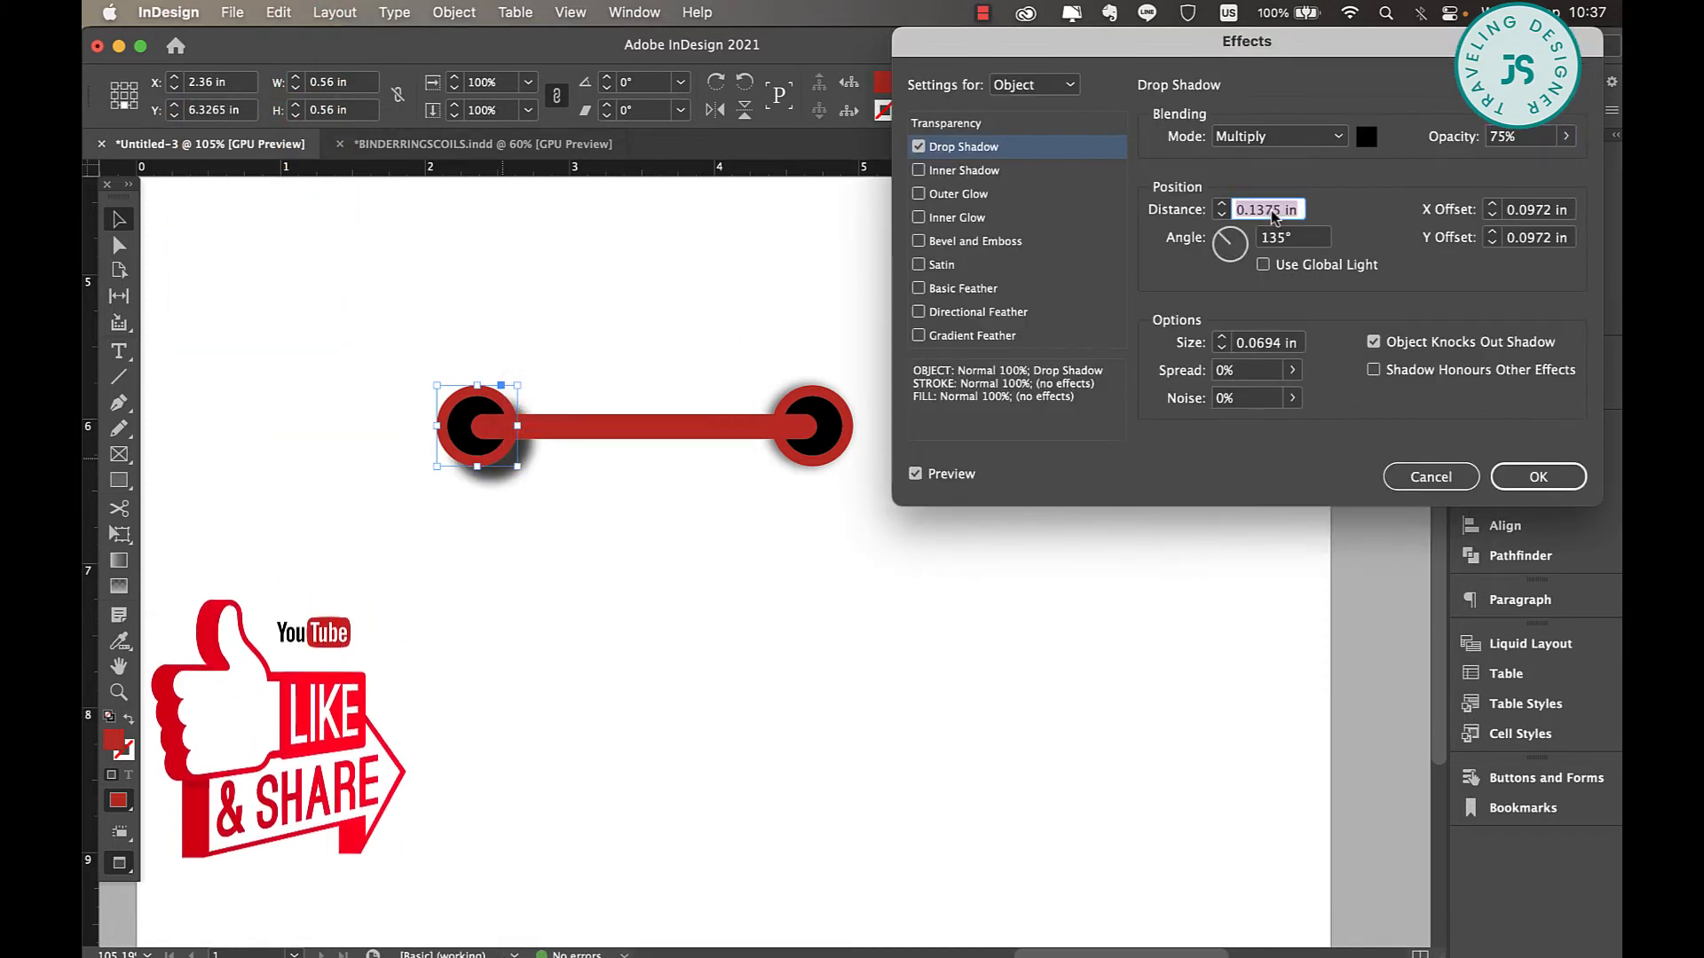
{"action": "type", "text": ".03"}
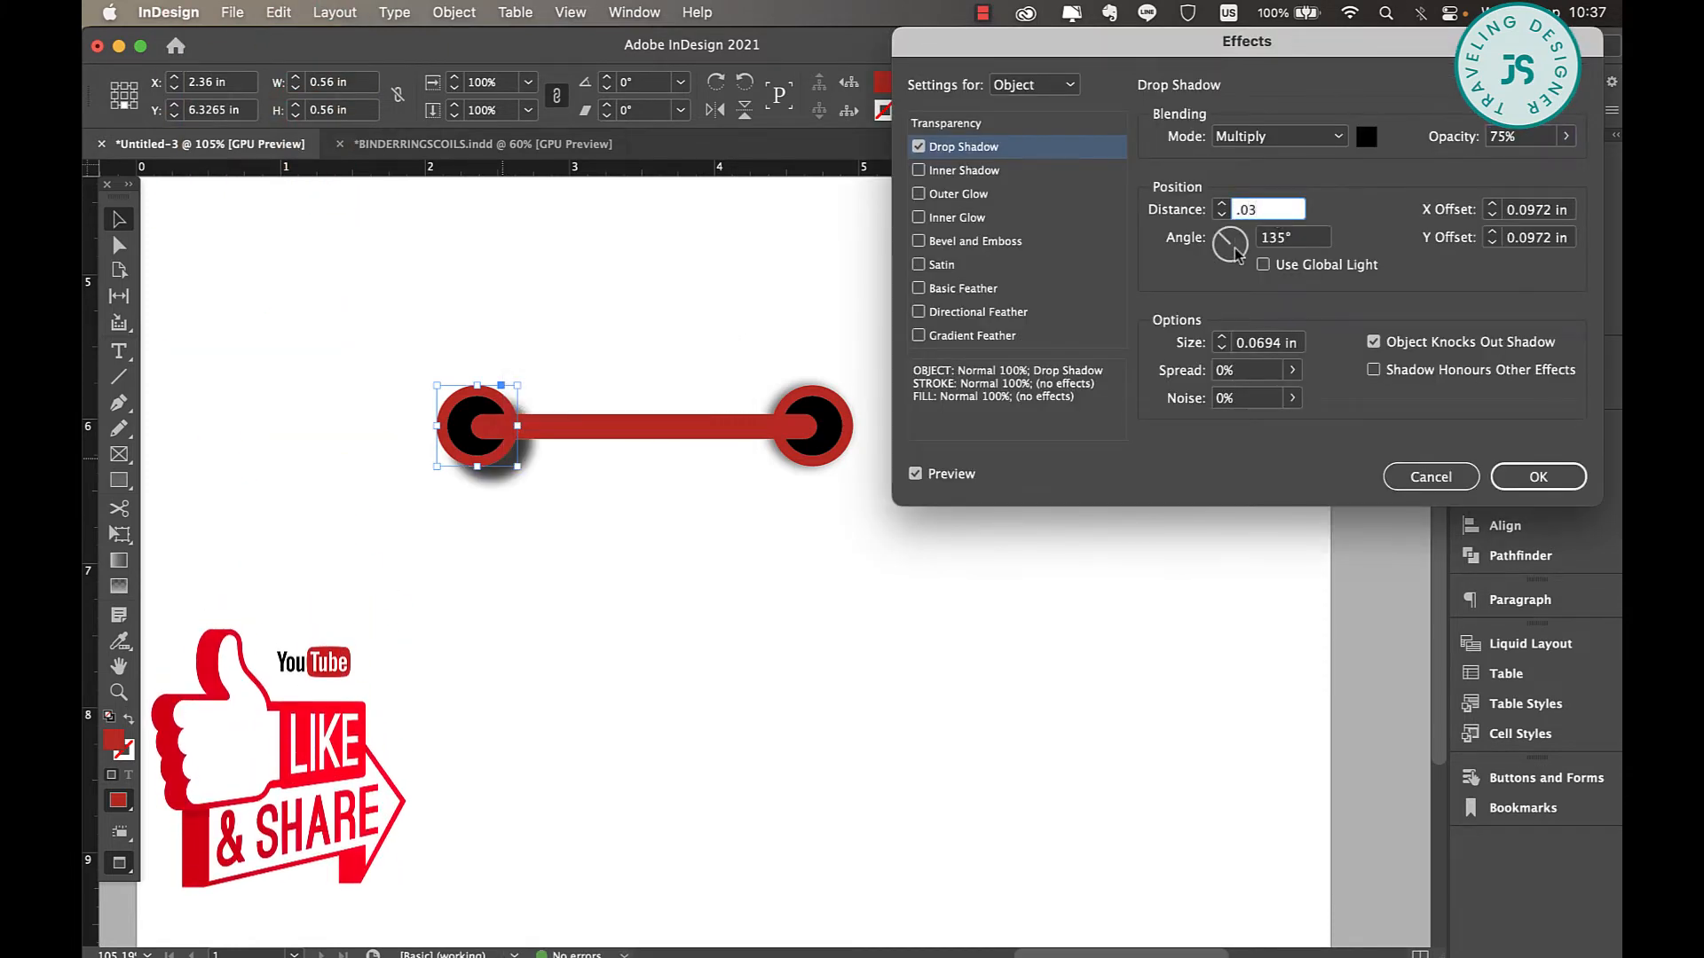
Set the left circle's shadow angle to 180° and its opacity to 60%, apply the effect and deselect.
{"action": "double_click", "coordinate": [1303, 238]}
{"action": "type", "text": "180"}
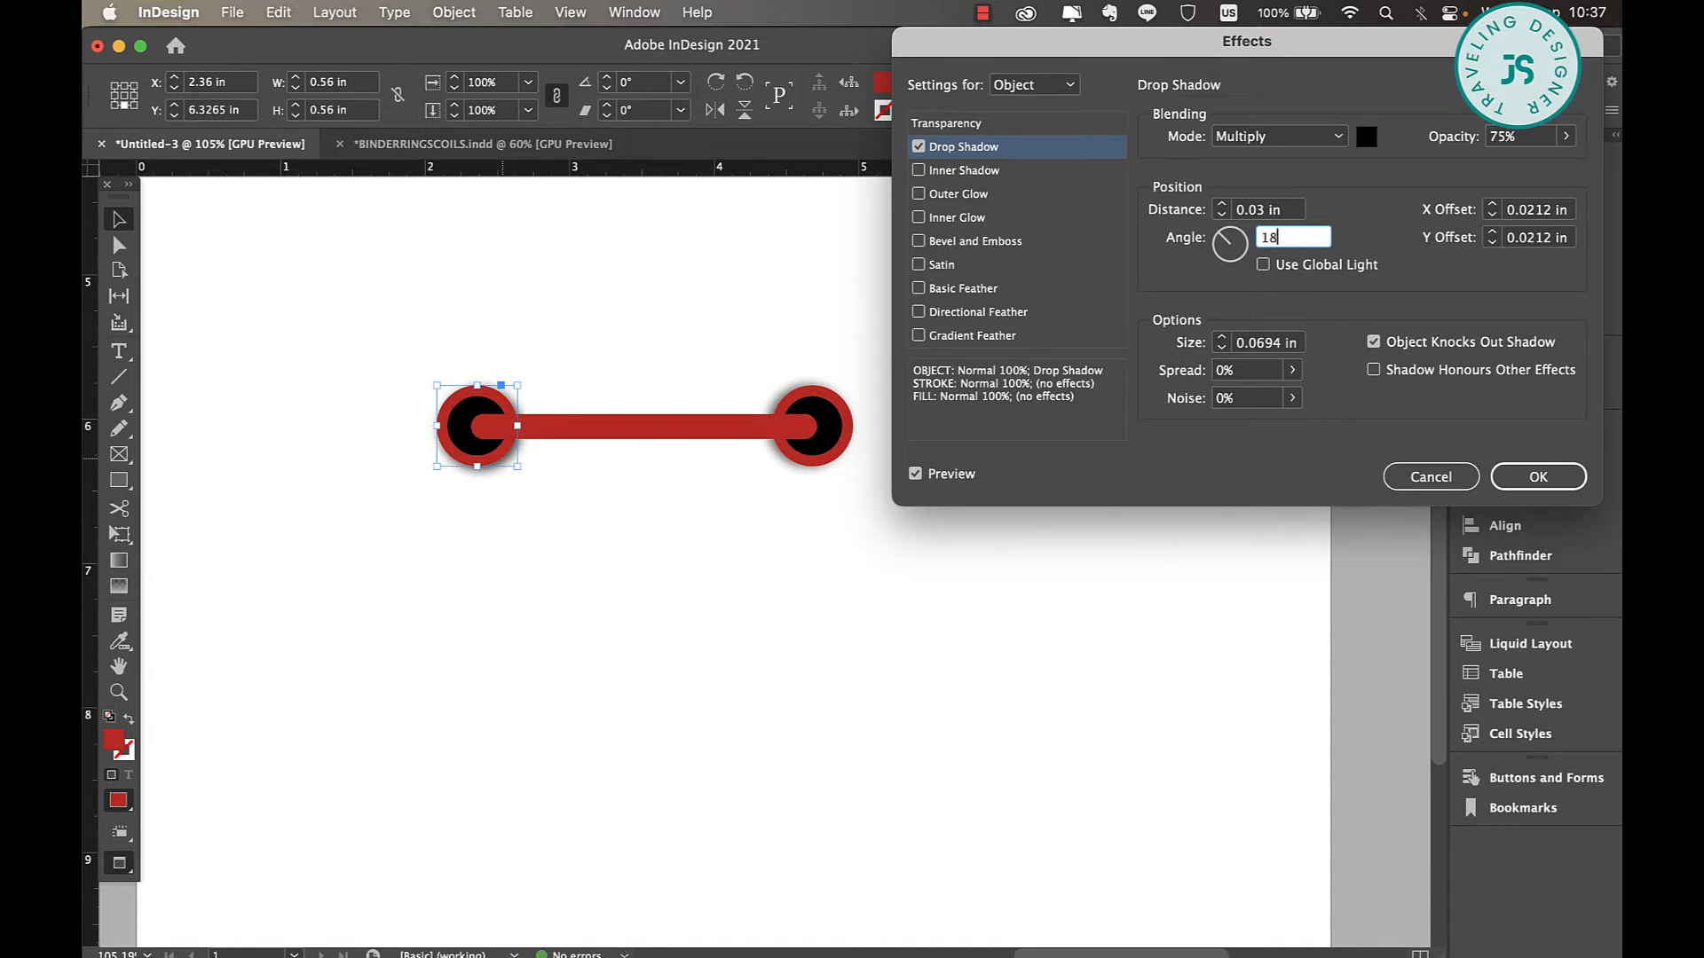
{"action": "double_click", "coordinate": [1515, 136]}
{"action": "type", "text": "60"}
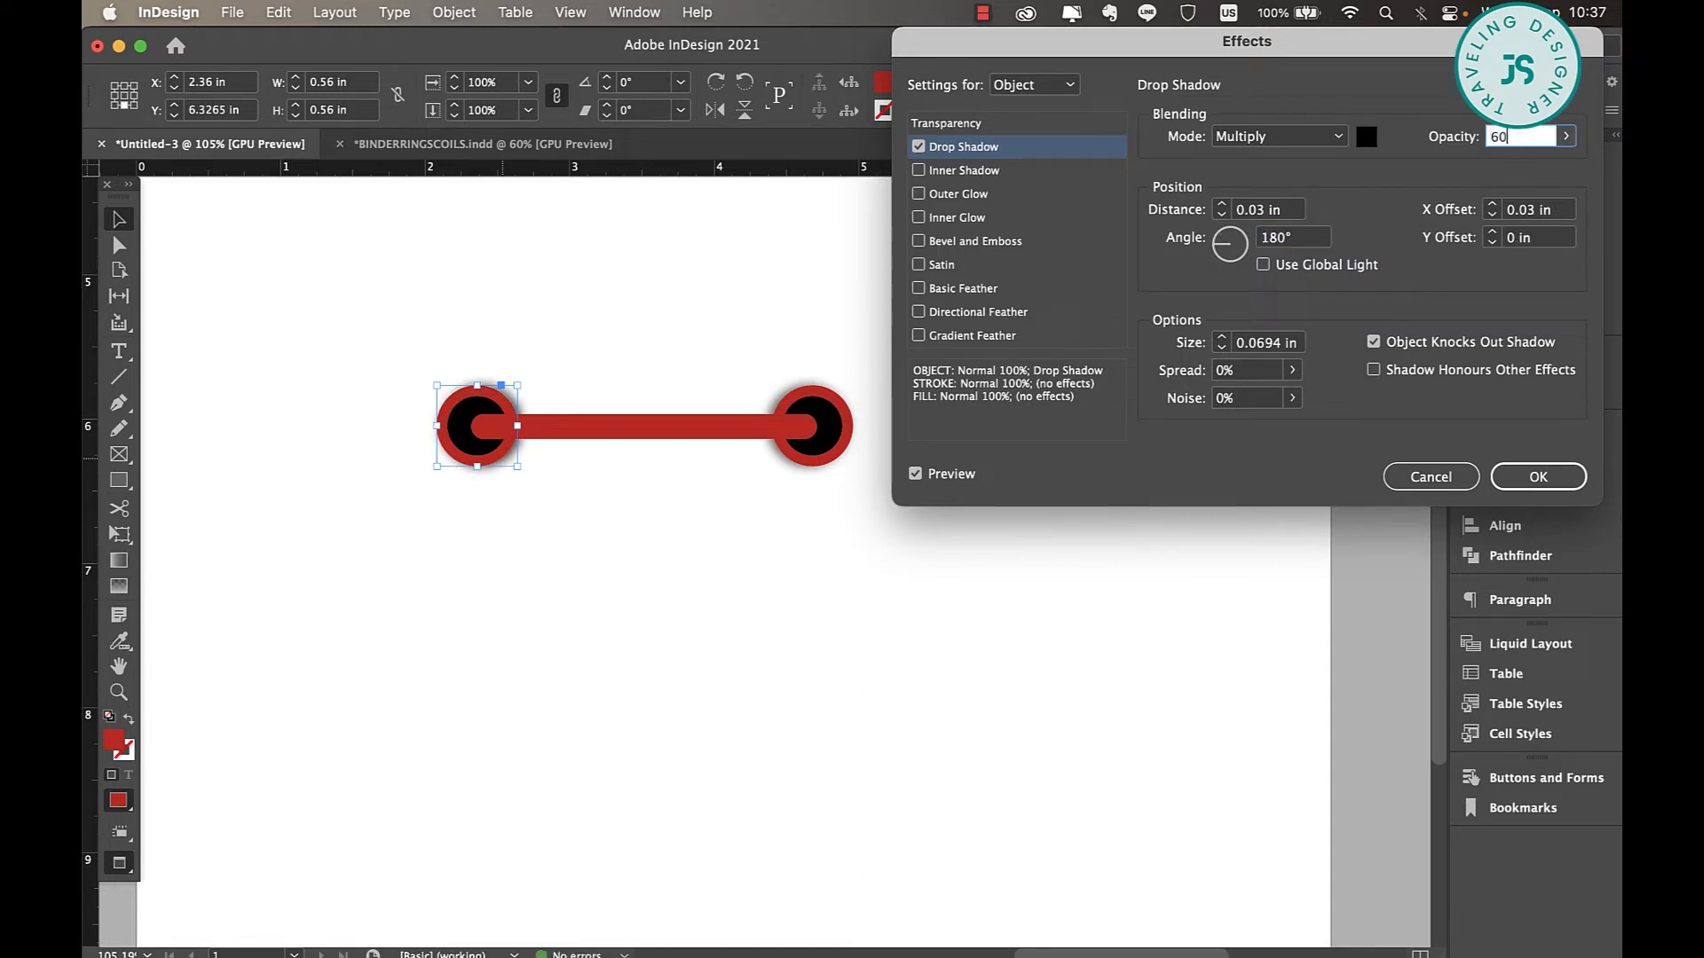
{"action": "key", "text": "Return"}
{"action": "left_click", "coordinate": [1152, 421]}
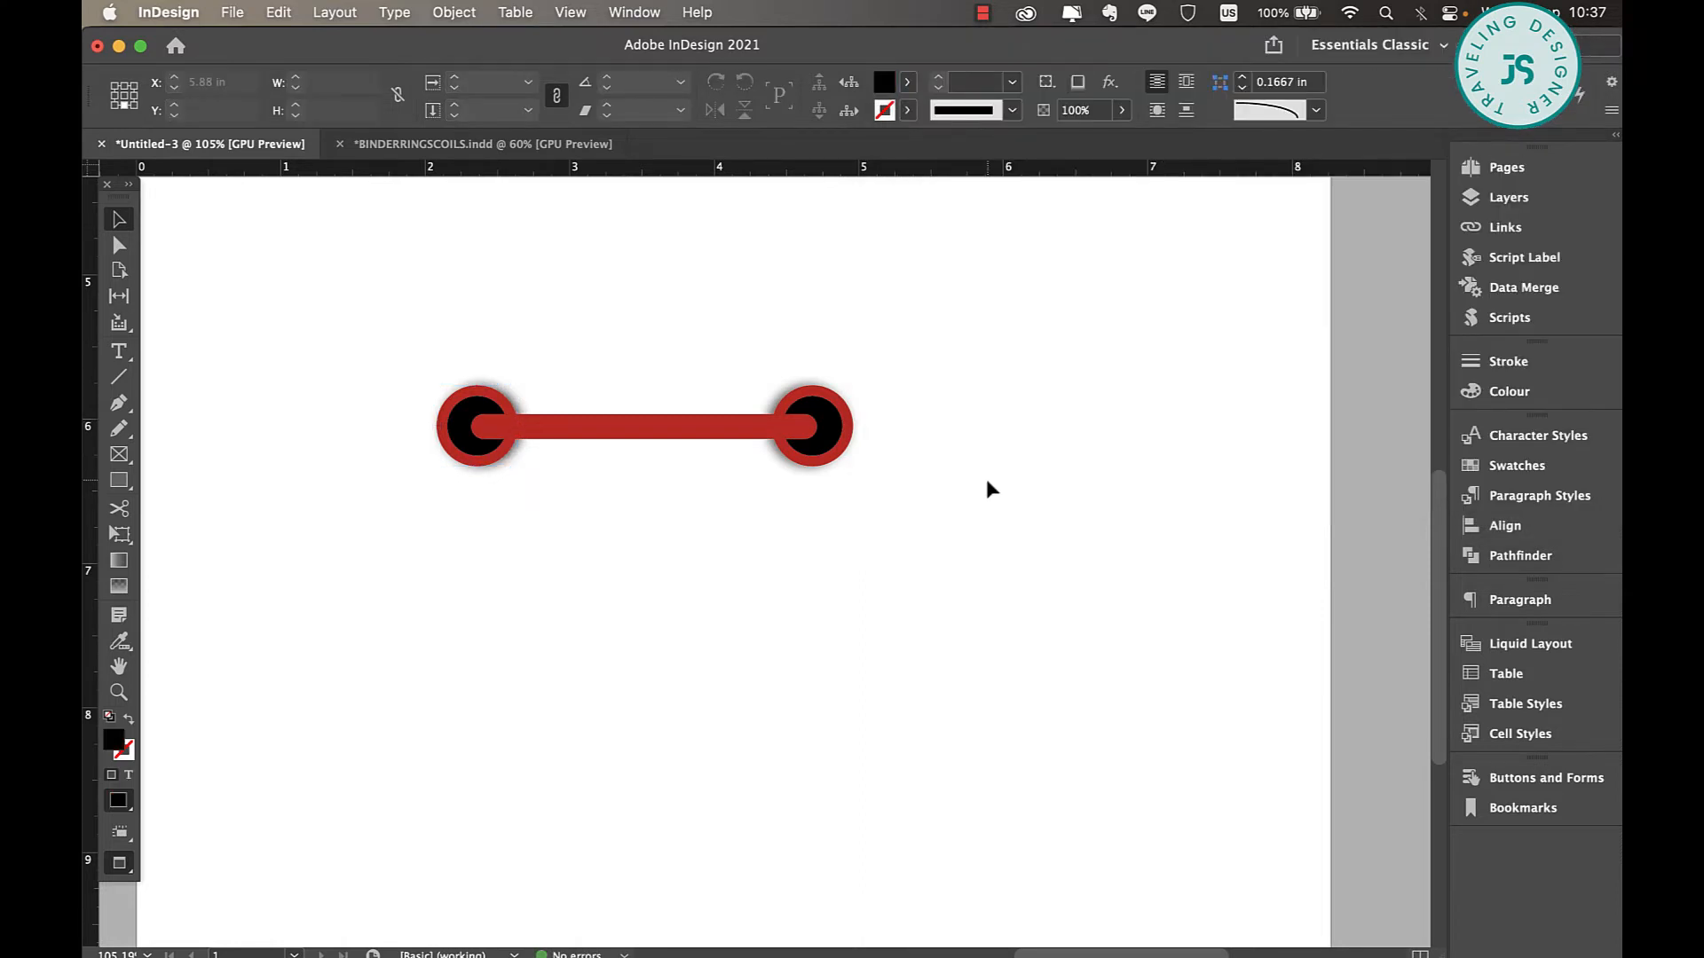
Group the parts of the binder ring and duplicate the group vertically to make a column of six rings.
{"action": "scroll", "coordinate": [984, 476], "scroll_direction": "down", "scroll_amount": 5}
{"action": "scroll", "coordinate": [956, 544], "scroll_direction": "up", "scroll_amount": 2}
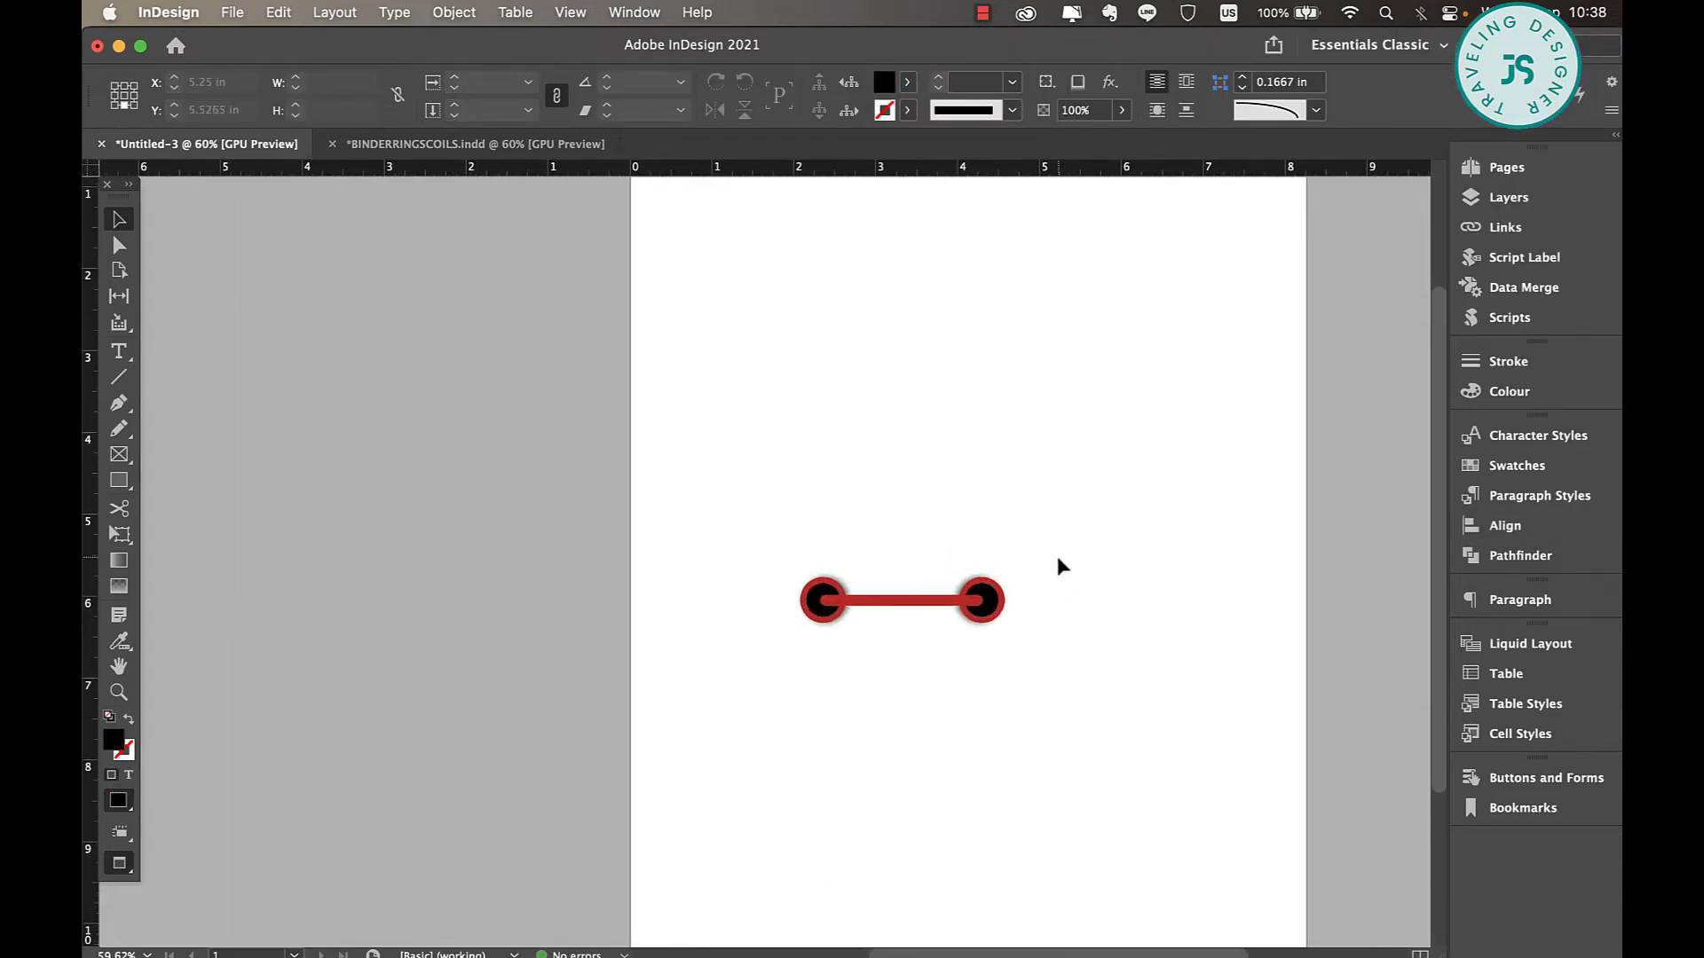
{"action": "left_click_drag", "start_coordinate": [1057, 556], "coordinate": [1006, 673]}
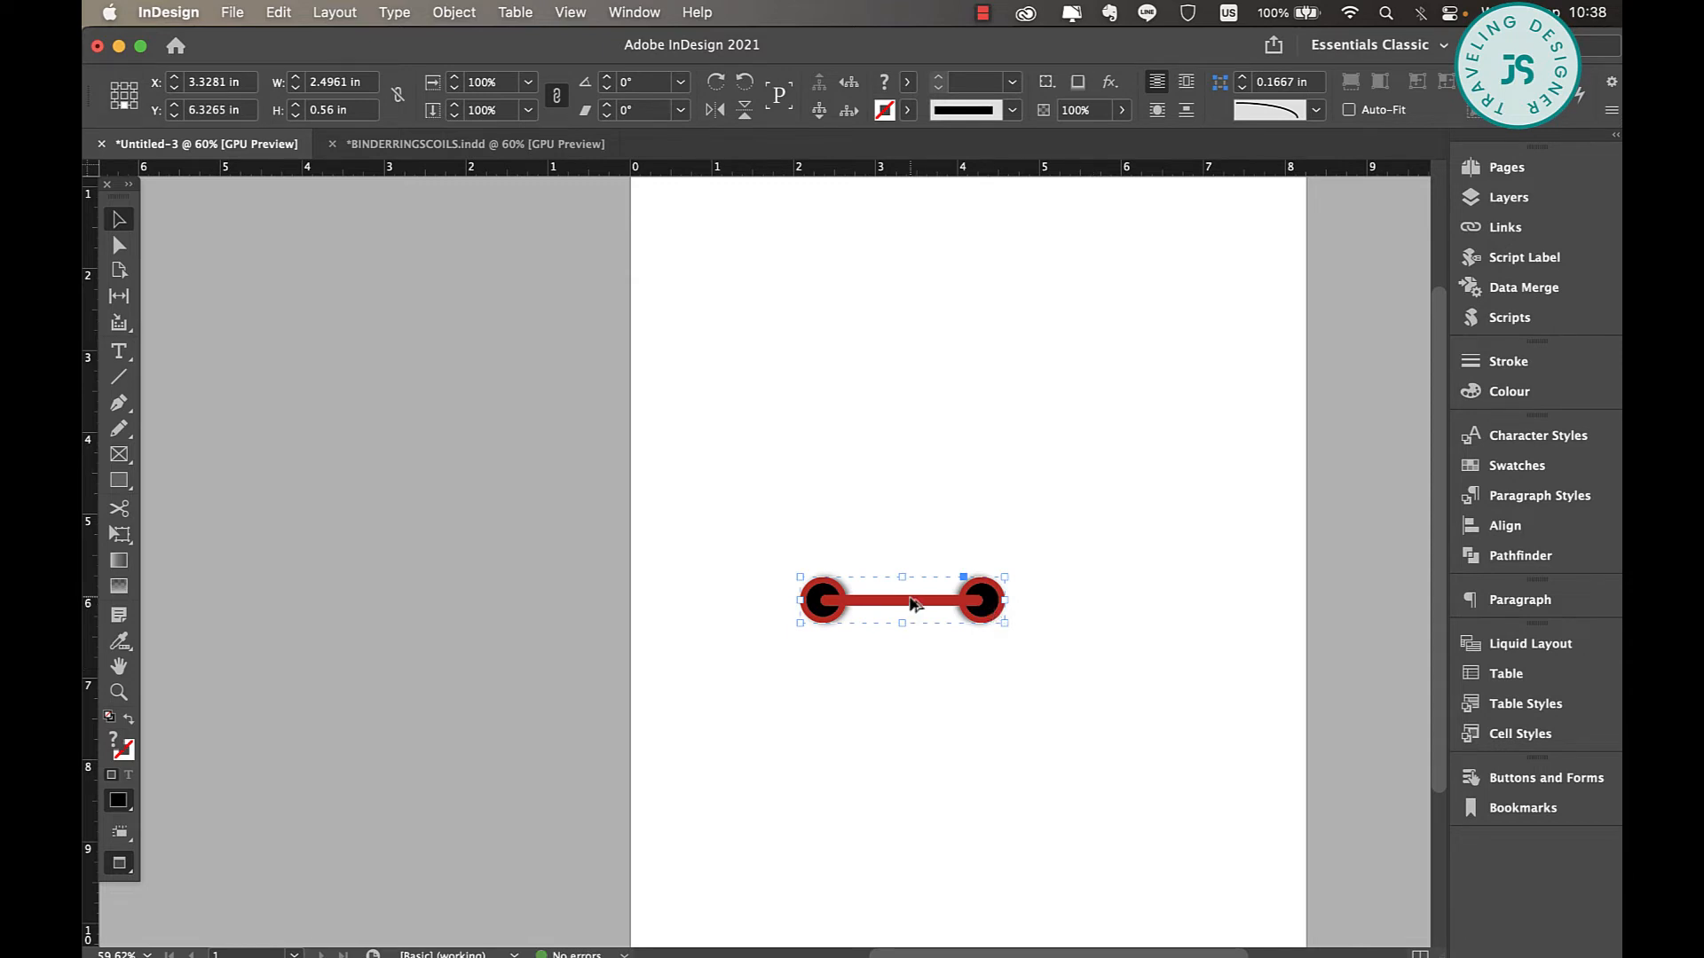
{"action": "left_click_drag", "start_coordinate": [916, 602], "coordinate": [914, 542]}
{"action": "left_click_drag", "start_coordinate": [916, 602], "coordinate": [916, 542]}
{"action": "left_click_drag", "start_coordinate": [921, 541], "coordinate": [933, 667]}
Select all six rings, align them in one column and distribute them at even vertical spacing.
{"action": "key", "text": "super+a"}
{"action": "left_click_drag", "start_coordinate": [997, 411], "coordinate": [849, 859]}
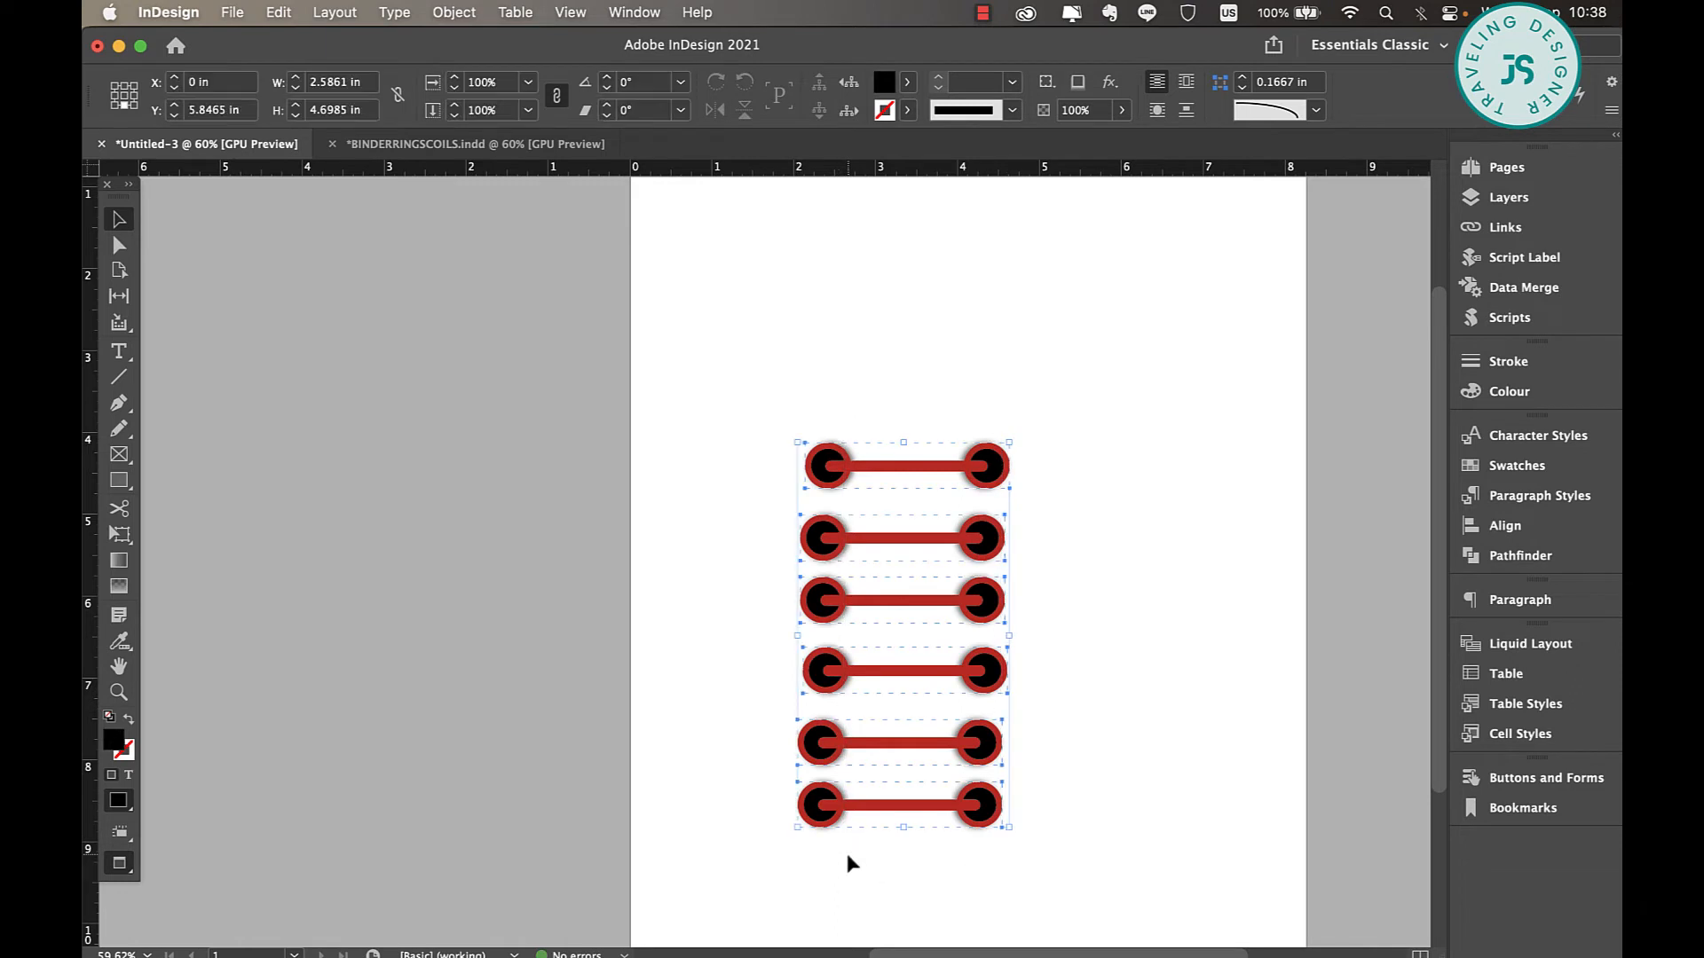
{"action": "left_click", "coordinate": [1500, 525]}
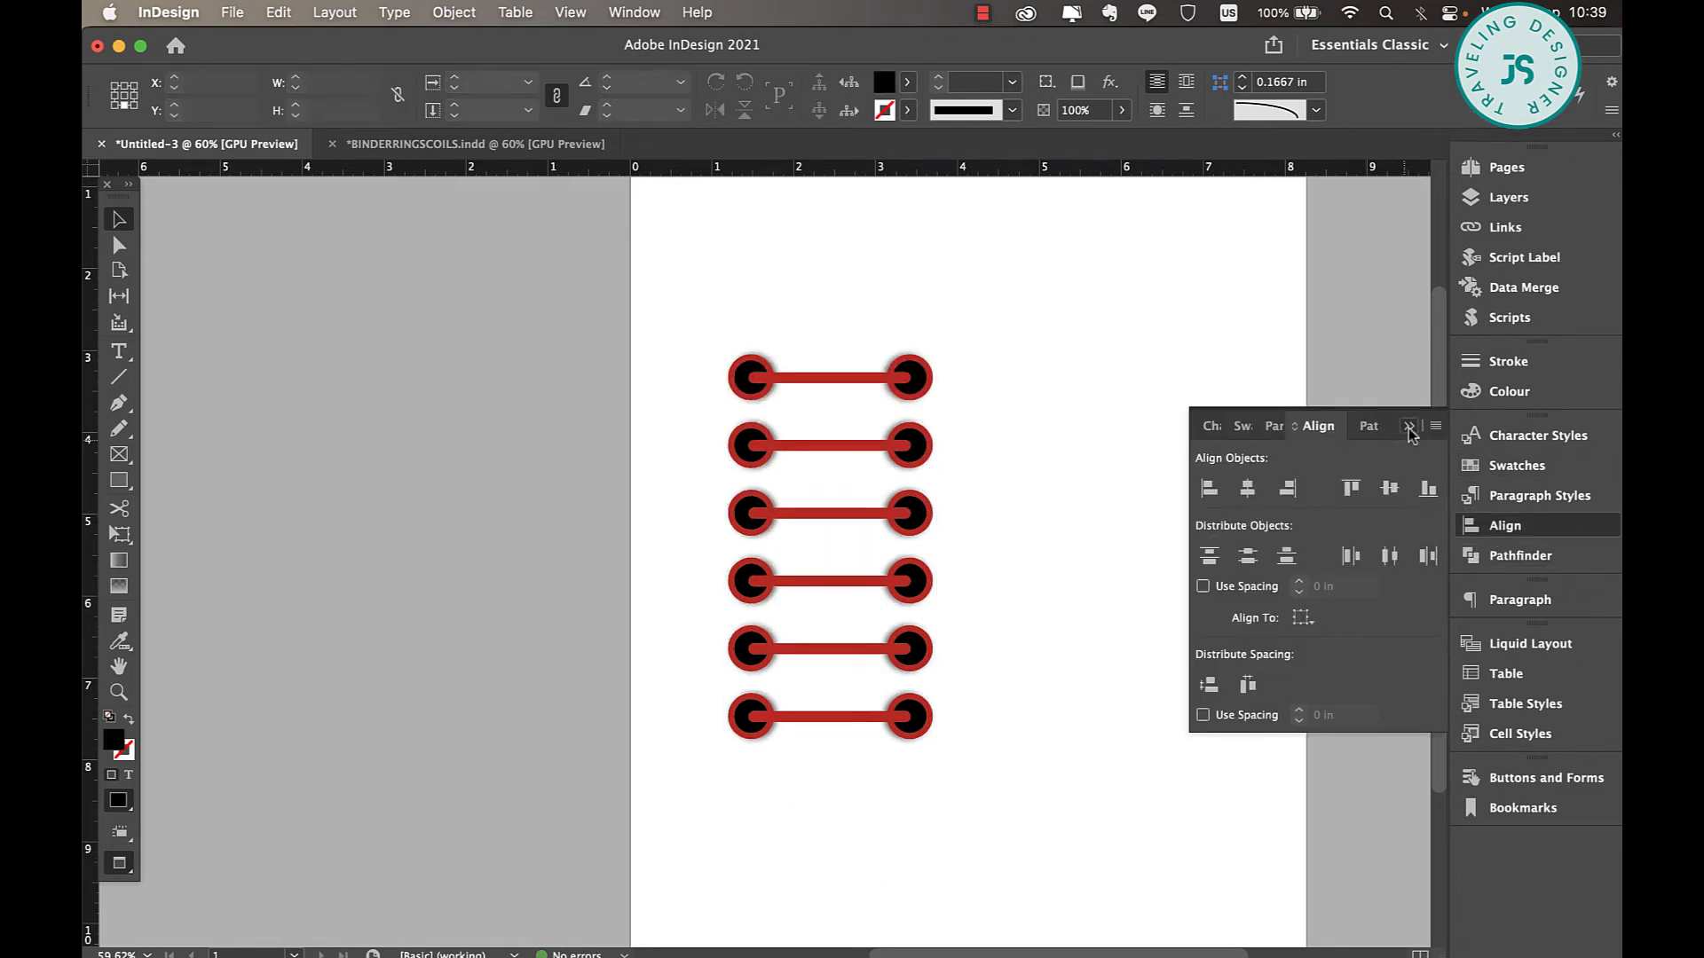
{"action": "left_click", "coordinate": [1409, 429]}
Place a pale pink rounded rectangle, about 3.41 by 8 in, behind the rings' left ends and a copy behind their right ends.
{"action": "left_click_drag", "start_coordinate": [1001, 332], "coordinate": [823, 542]}
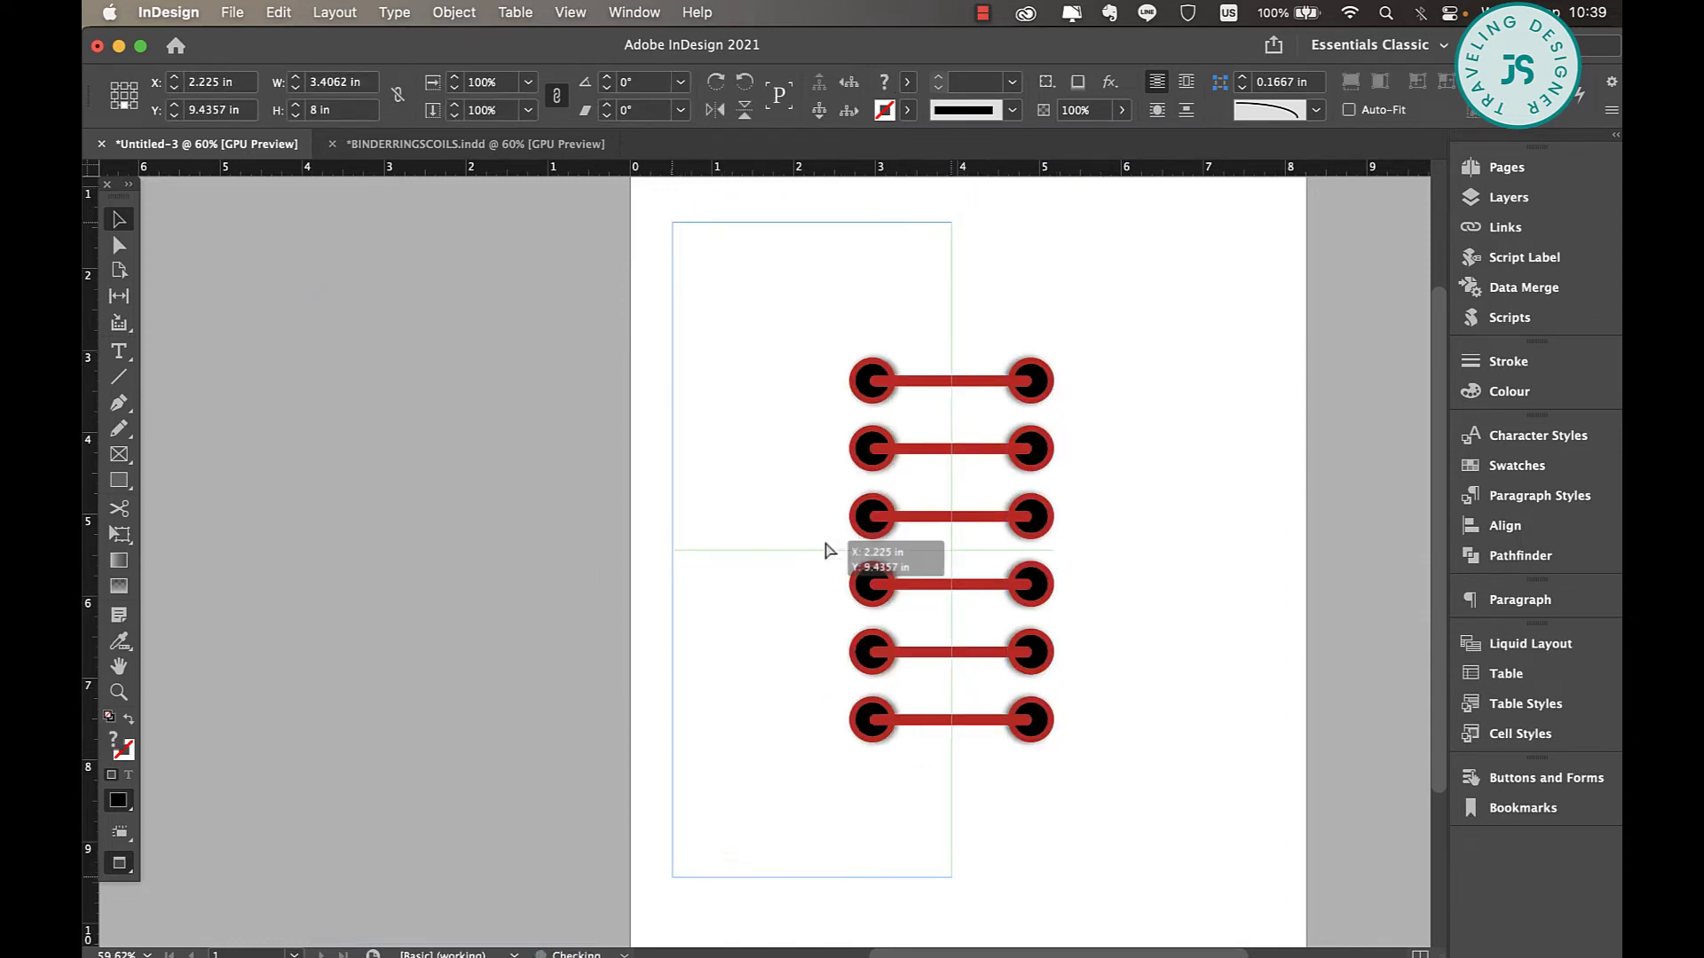
{"action": "left_click_drag", "start_coordinate": [733, 617], "coordinate": [1033, 620]}
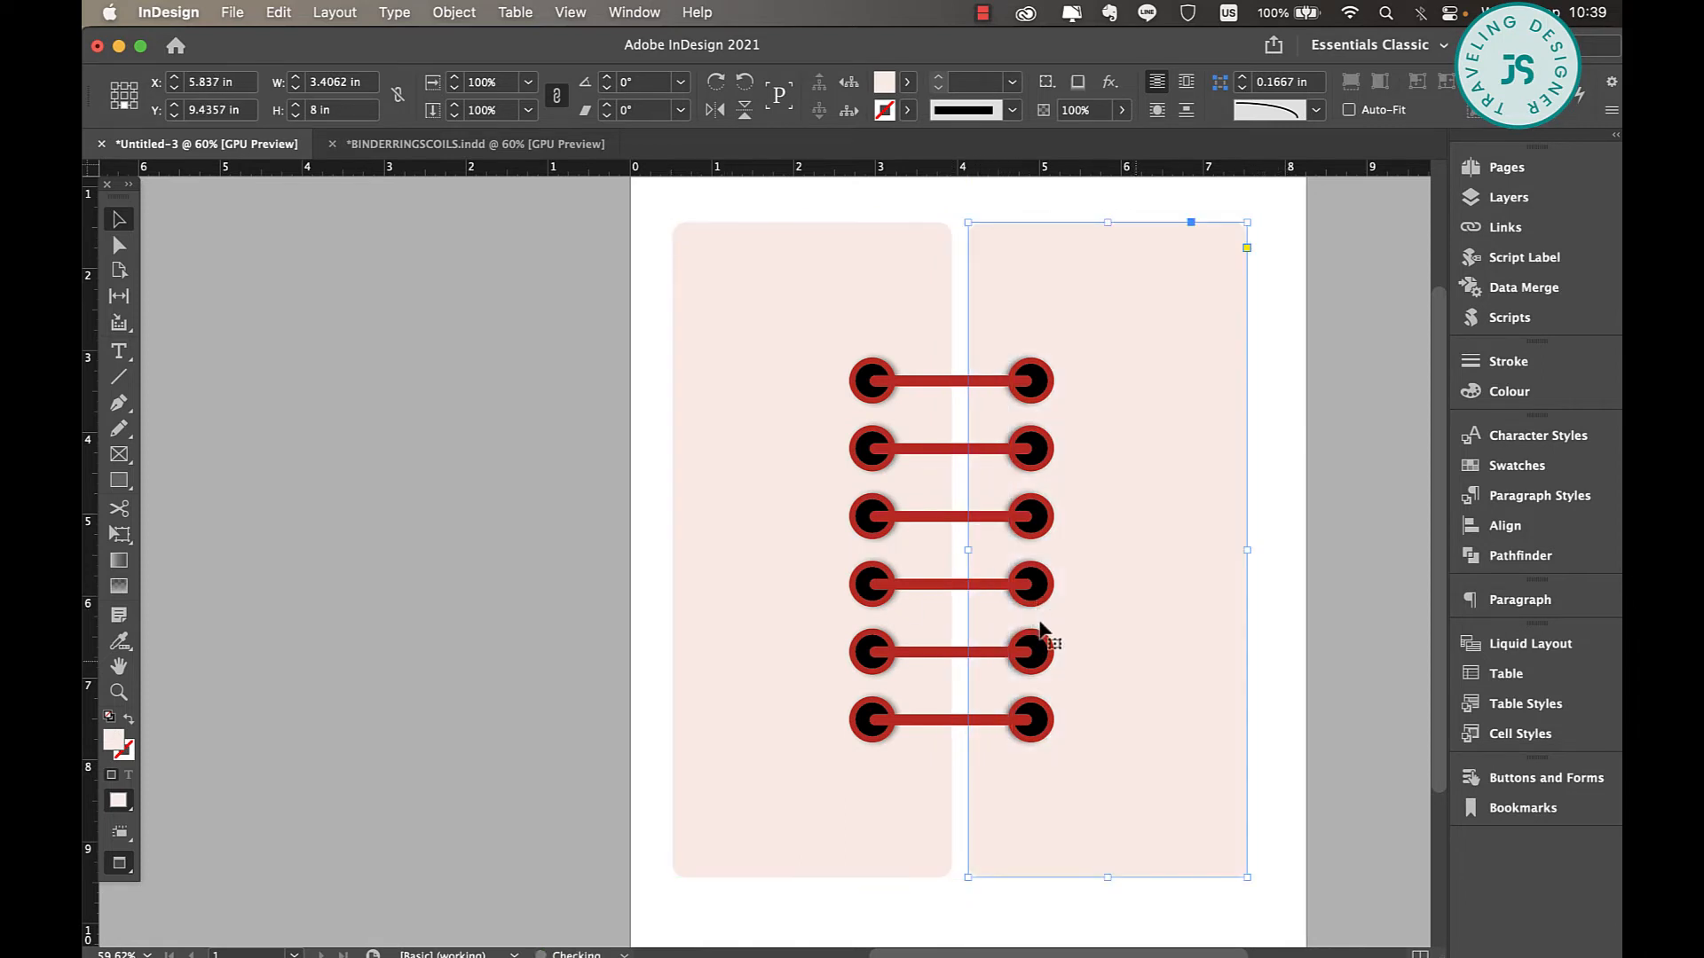
{"action": "scroll", "coordinate": [1040, 621], "scroll_direction": "down", "scroll_amount": 5}
{"action": "key", "text": "shift+super+a"}
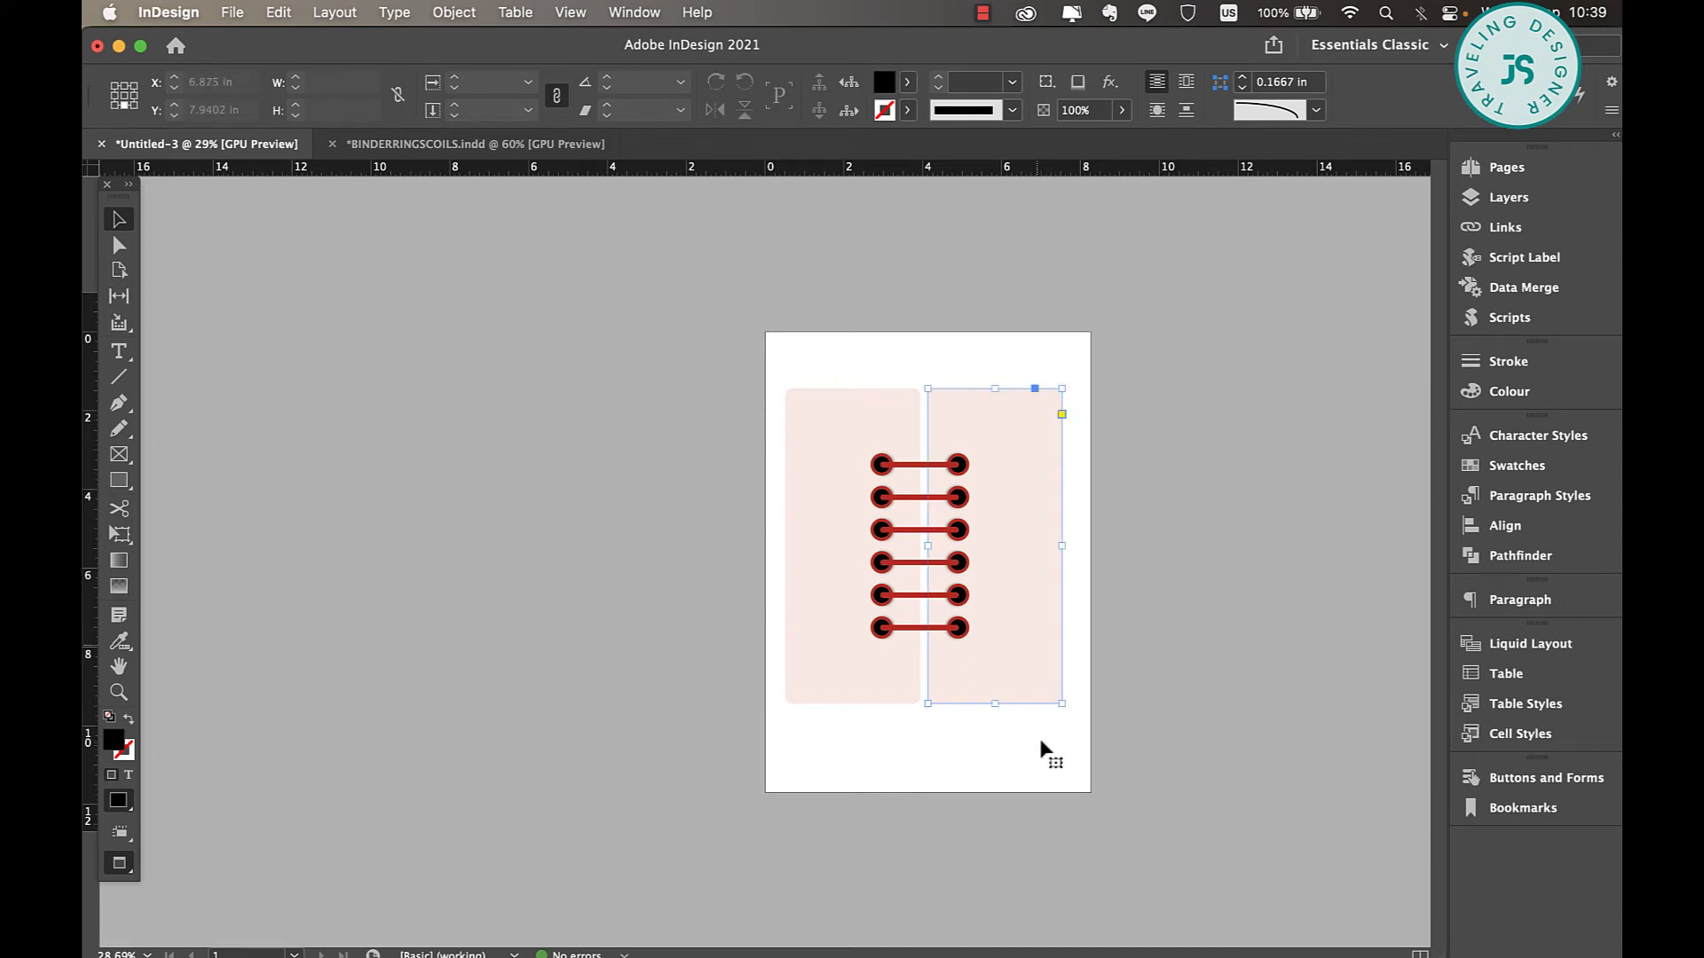
Scale the group of six rings down to about 1.19 by 2.24 in.
{"action": "left_click", "coordinate": [964, 468]}
{"action": "left_click", "coordinate": [964, 467]}
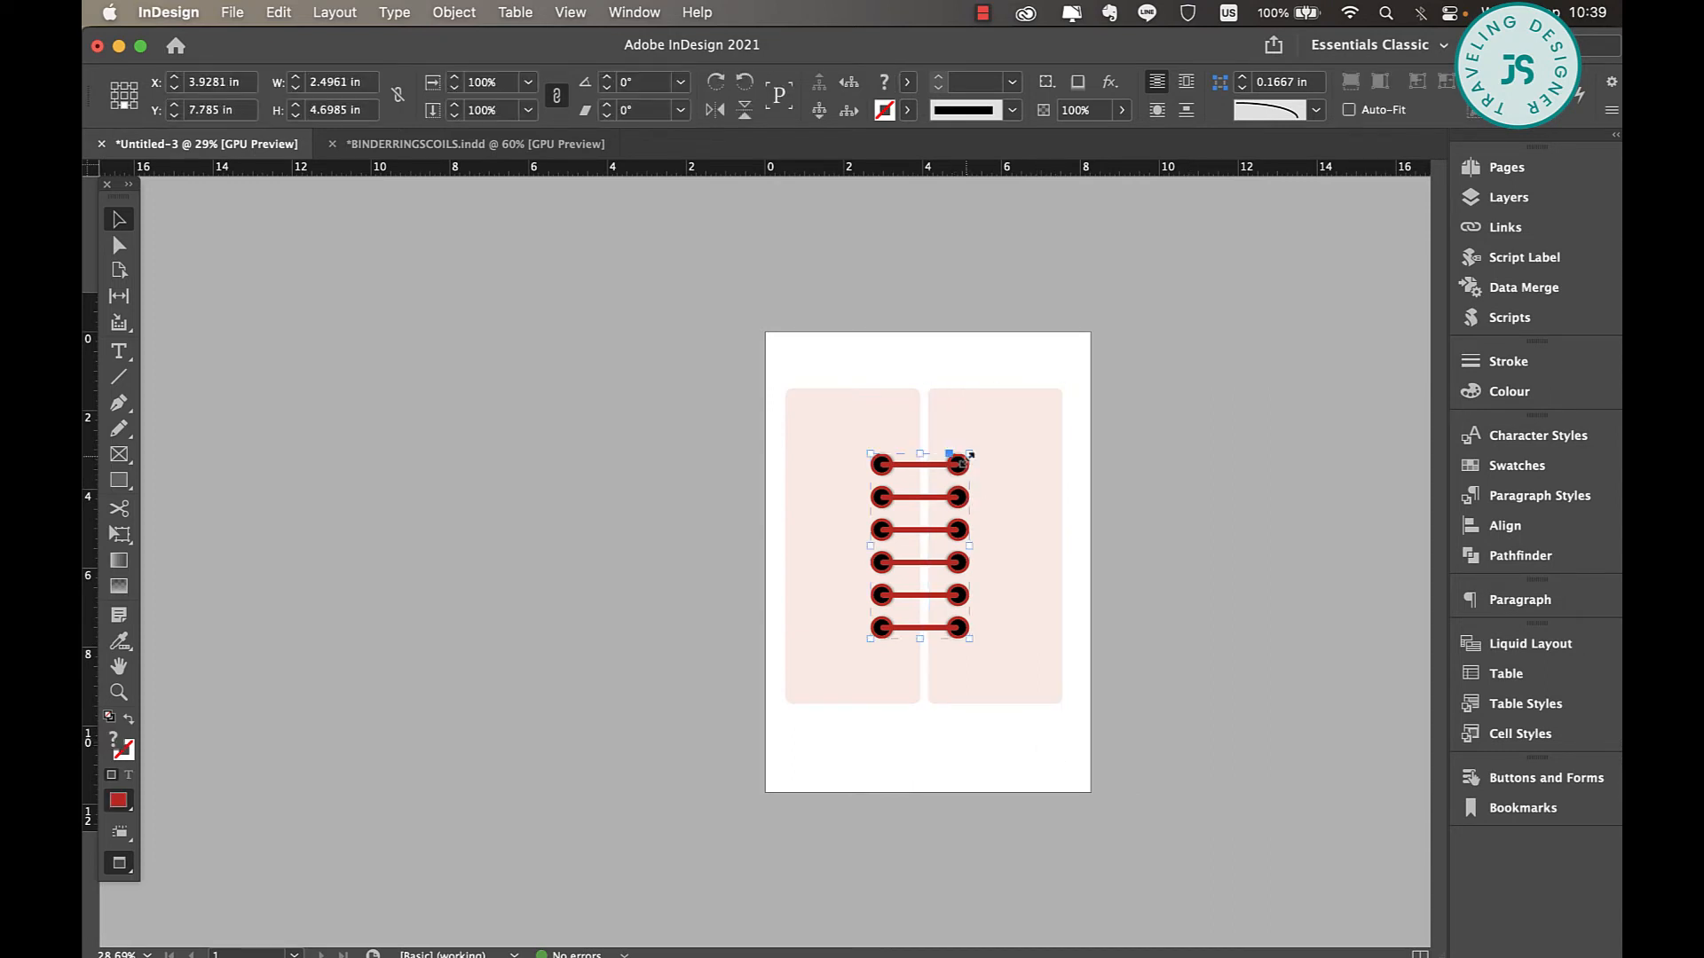
{"action": "left_click_drag", "start_coordinate": [969, 455], "coordinate": [950, 497]}
{"action": "scroll", "coordinate": [965, 571], "scroll_direction": "up", "scroll_amount": 8}
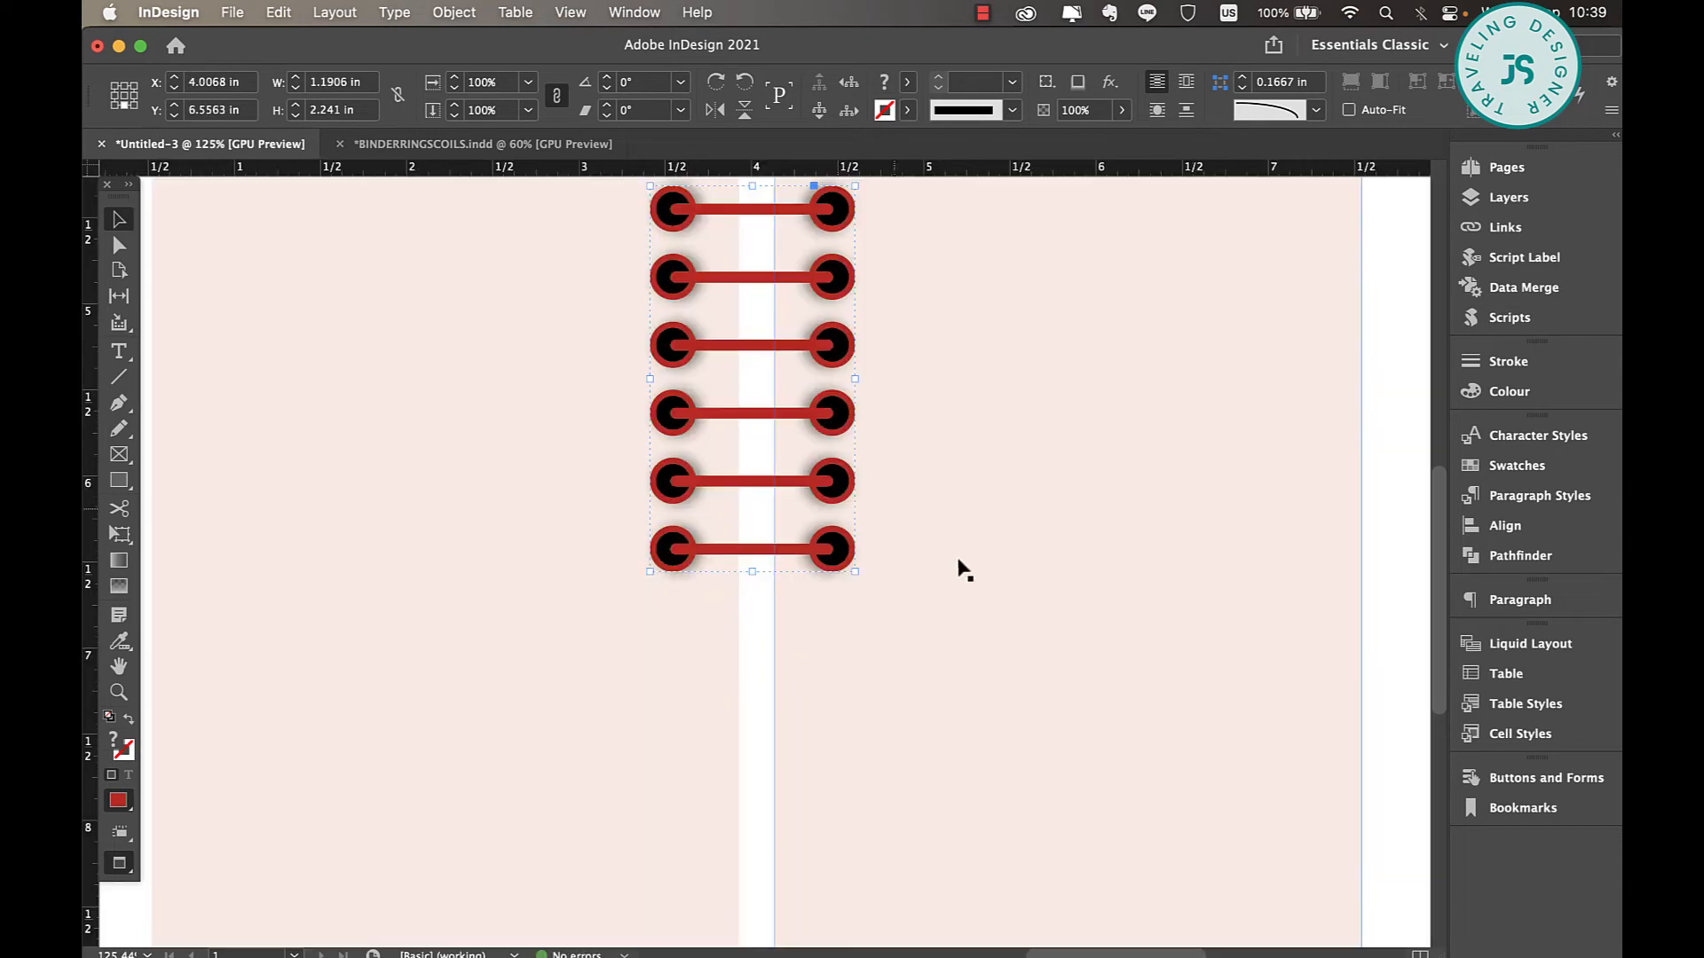
Ungroup the column of six rings into separate rings.
{"action": "right_click", "coordinate": [842, 396]}
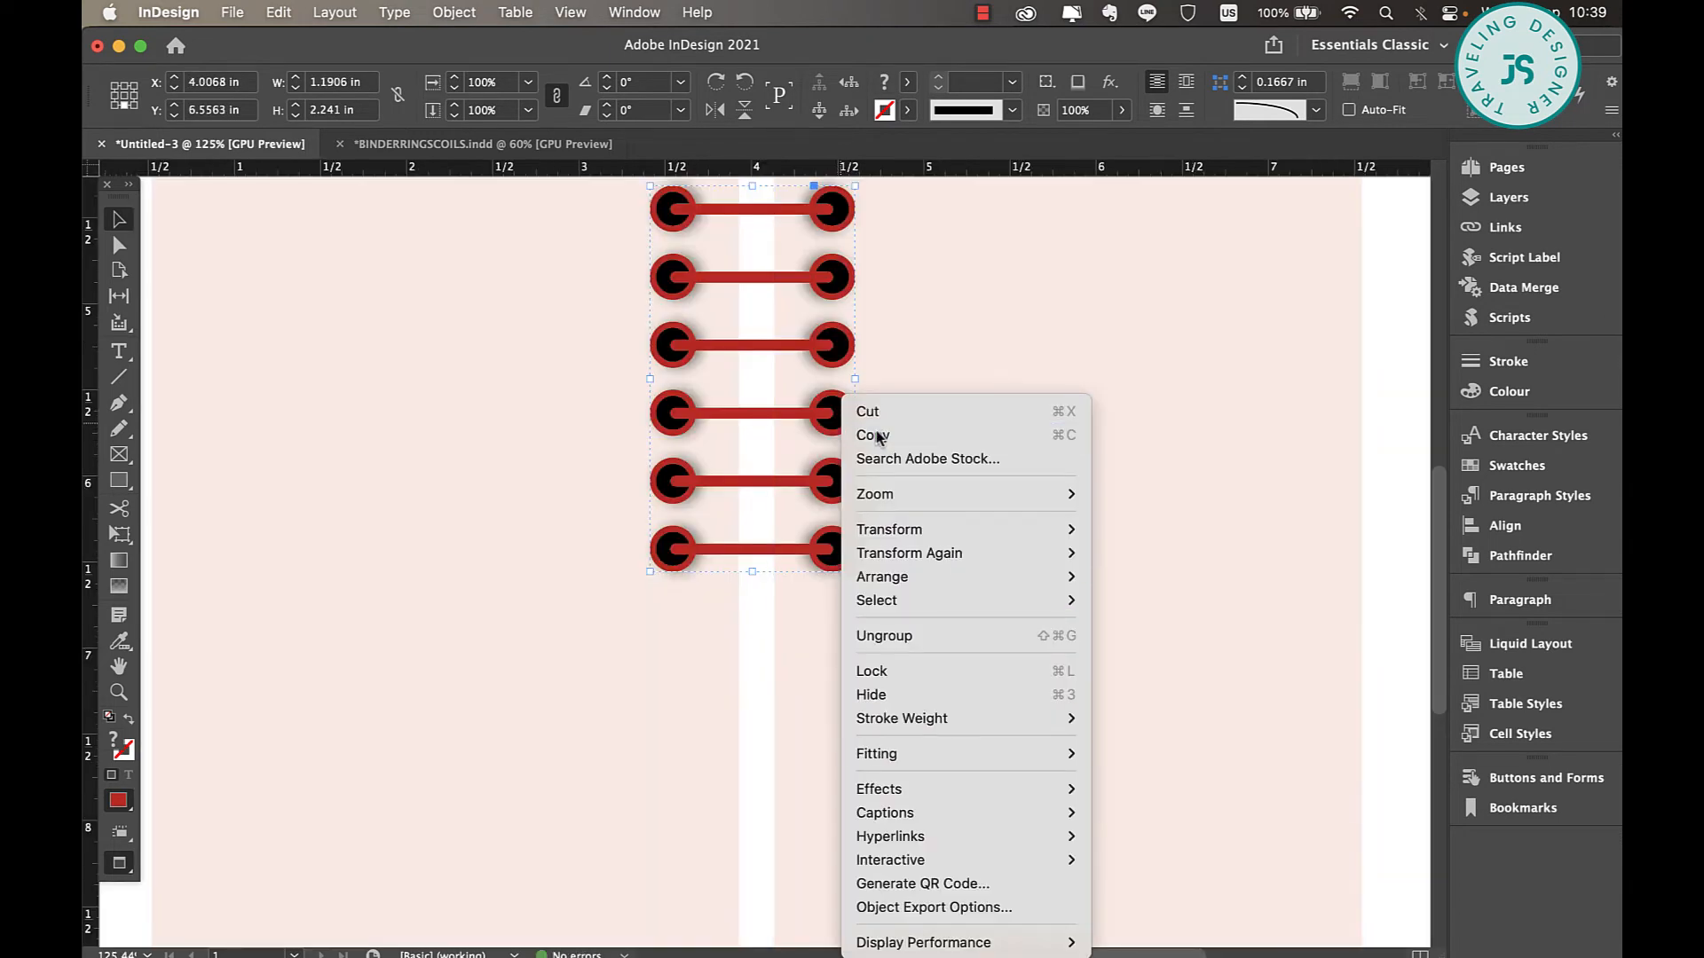
{"action": "left_click", "coordinate": [883, 635]}
{"action": "left_click", "coordinate": [876, 435]}
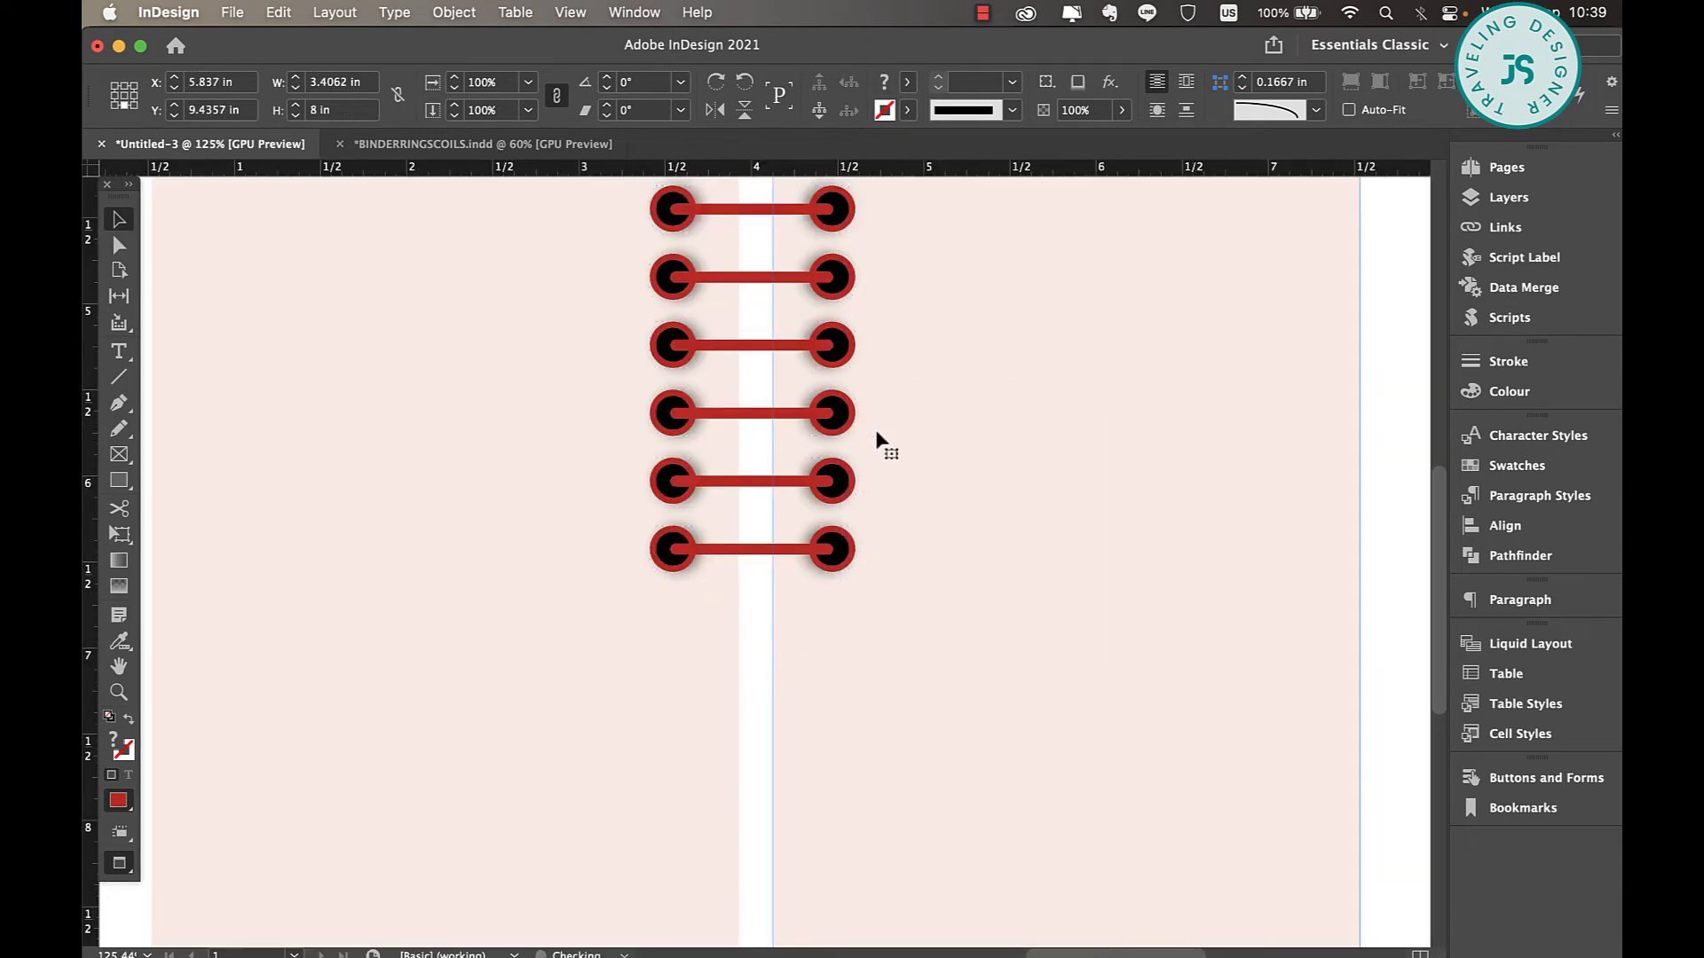
Move the three lower rings down together near the bottom of the pink pages, at about Y 8.5 in.
{"action": "left_click", "coordinate": [832, 410]}
{"action": "left_click", "coordinate": [834, 483], "text": "shift"}
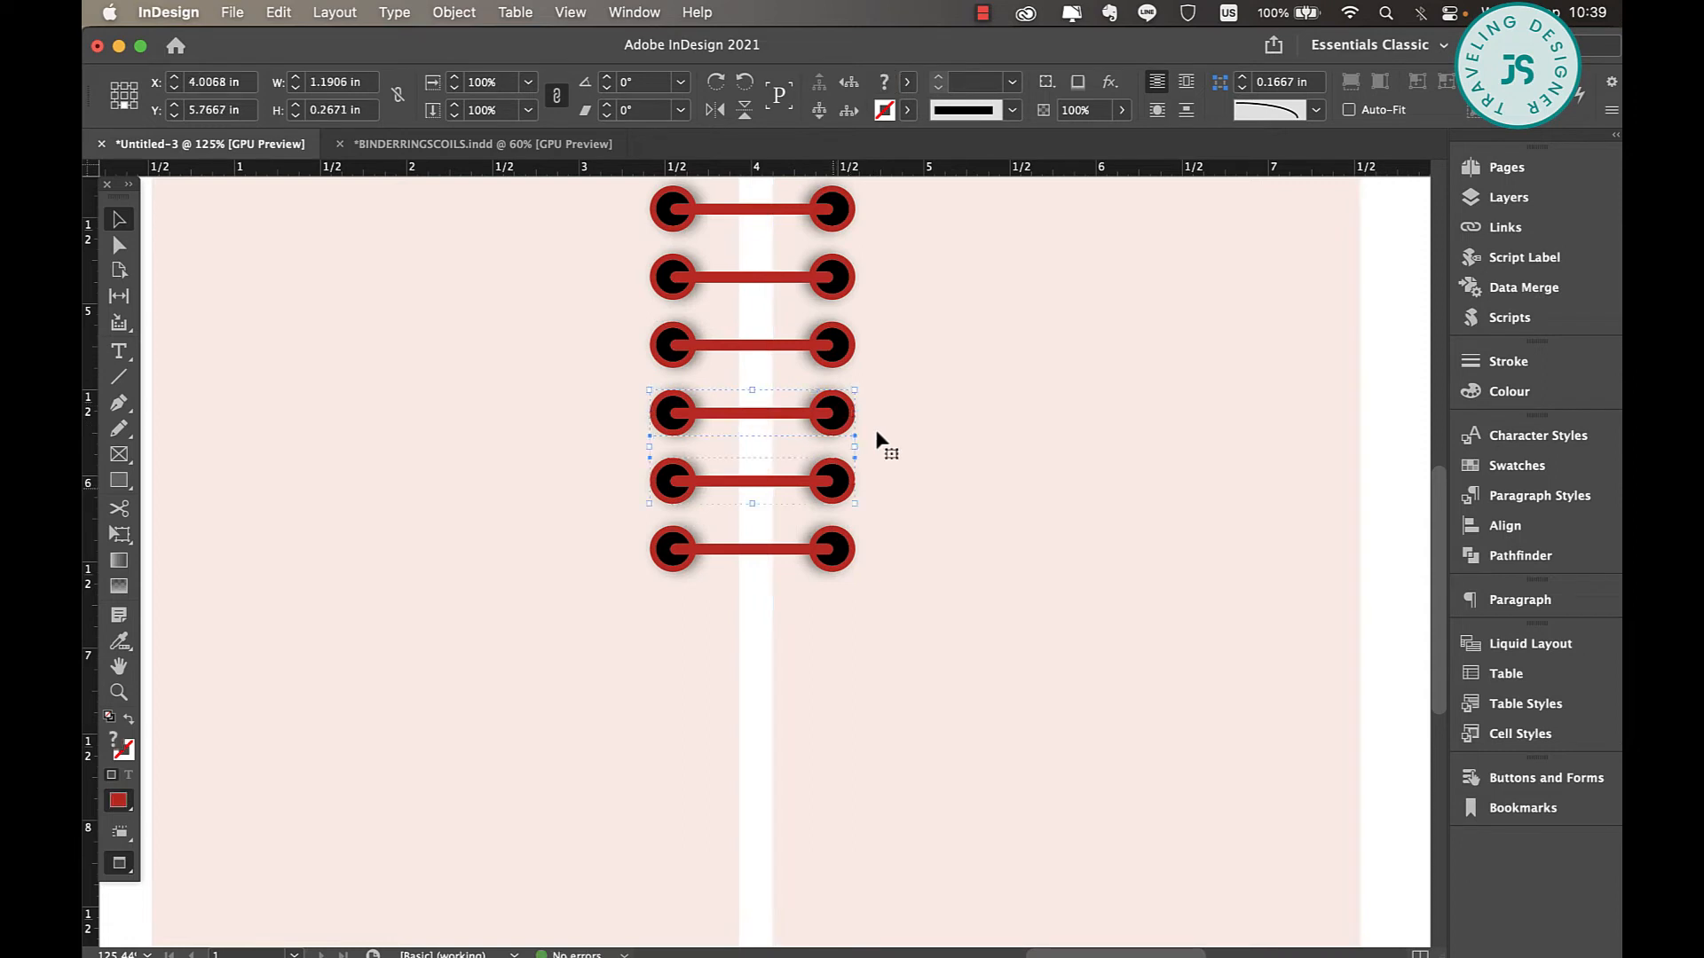
{"action": "left_click", "coordinate": [836, 560], "text": "shift"}
{"action": "scroll", "coordinate": [876, 441], "scroll_direction": "up", "scroll_amount": 1}
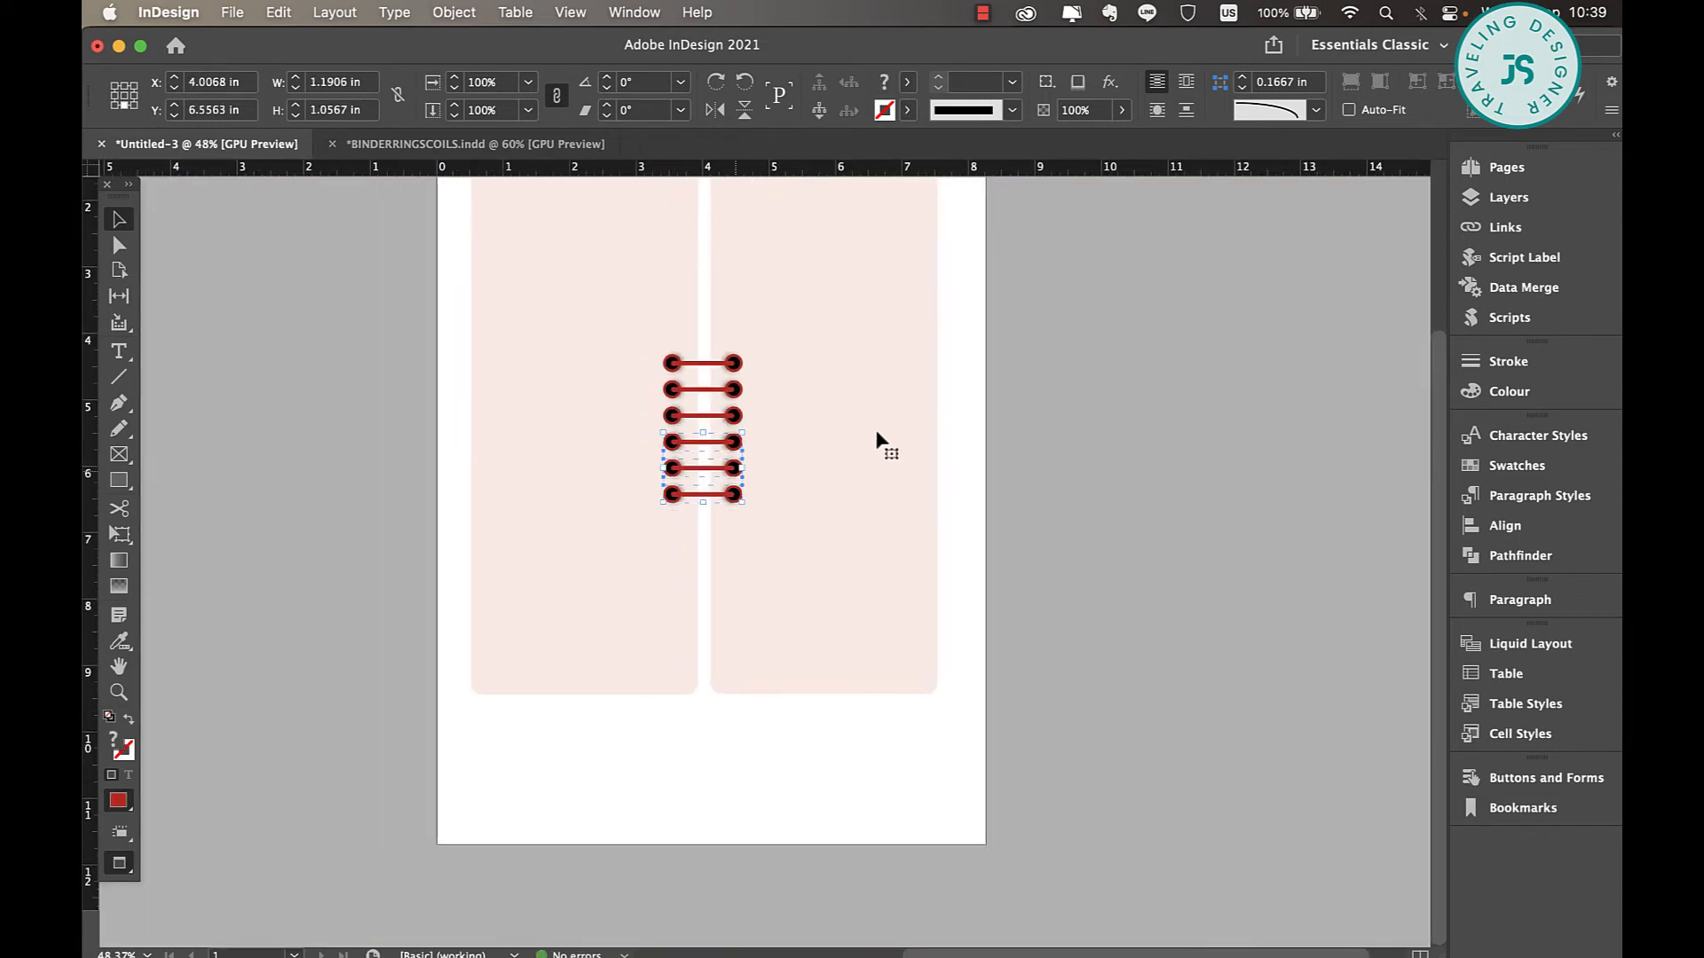
{"action": "left_click_drag", "start_coordinate": [734, 467], "coordinate": [734, 597]}
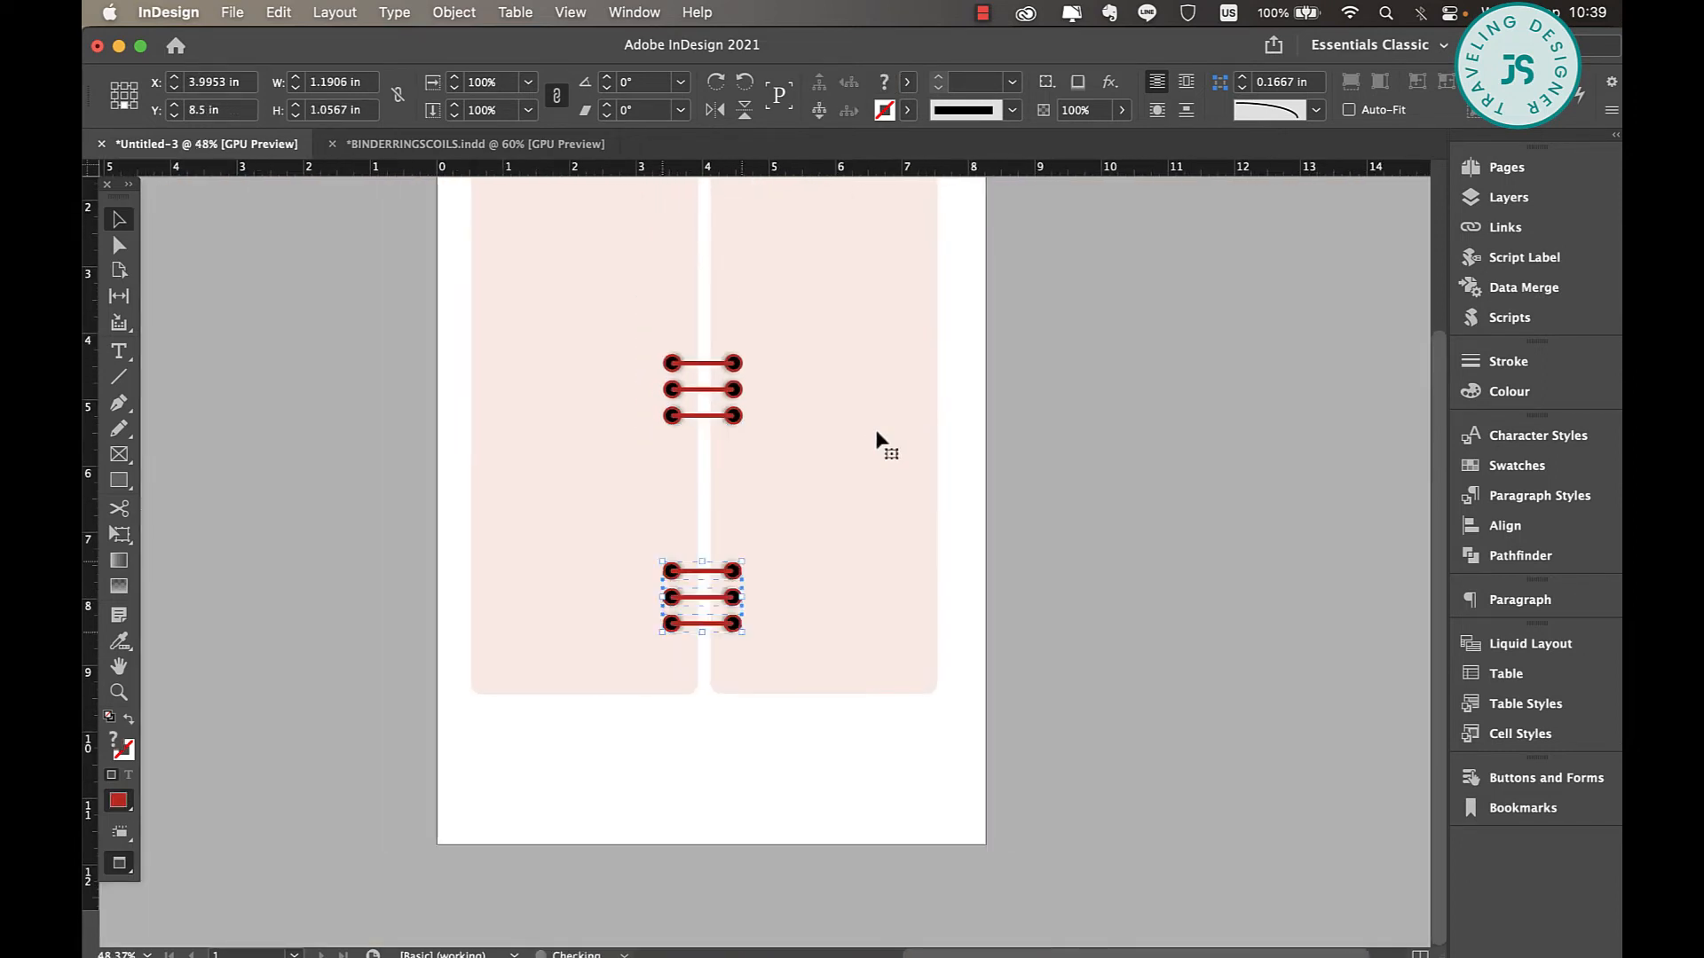
Move the three upper rings up together near the top of the pink pages and deselect everything.
{"action": "scroll", "coordinate": [877, 441], "scroll_direction": "up", "scroll_amount": 2}
{"action": "scroll", "coordinate": [877, 441], "scroll_direction": "up", "scroll_amount": 2}
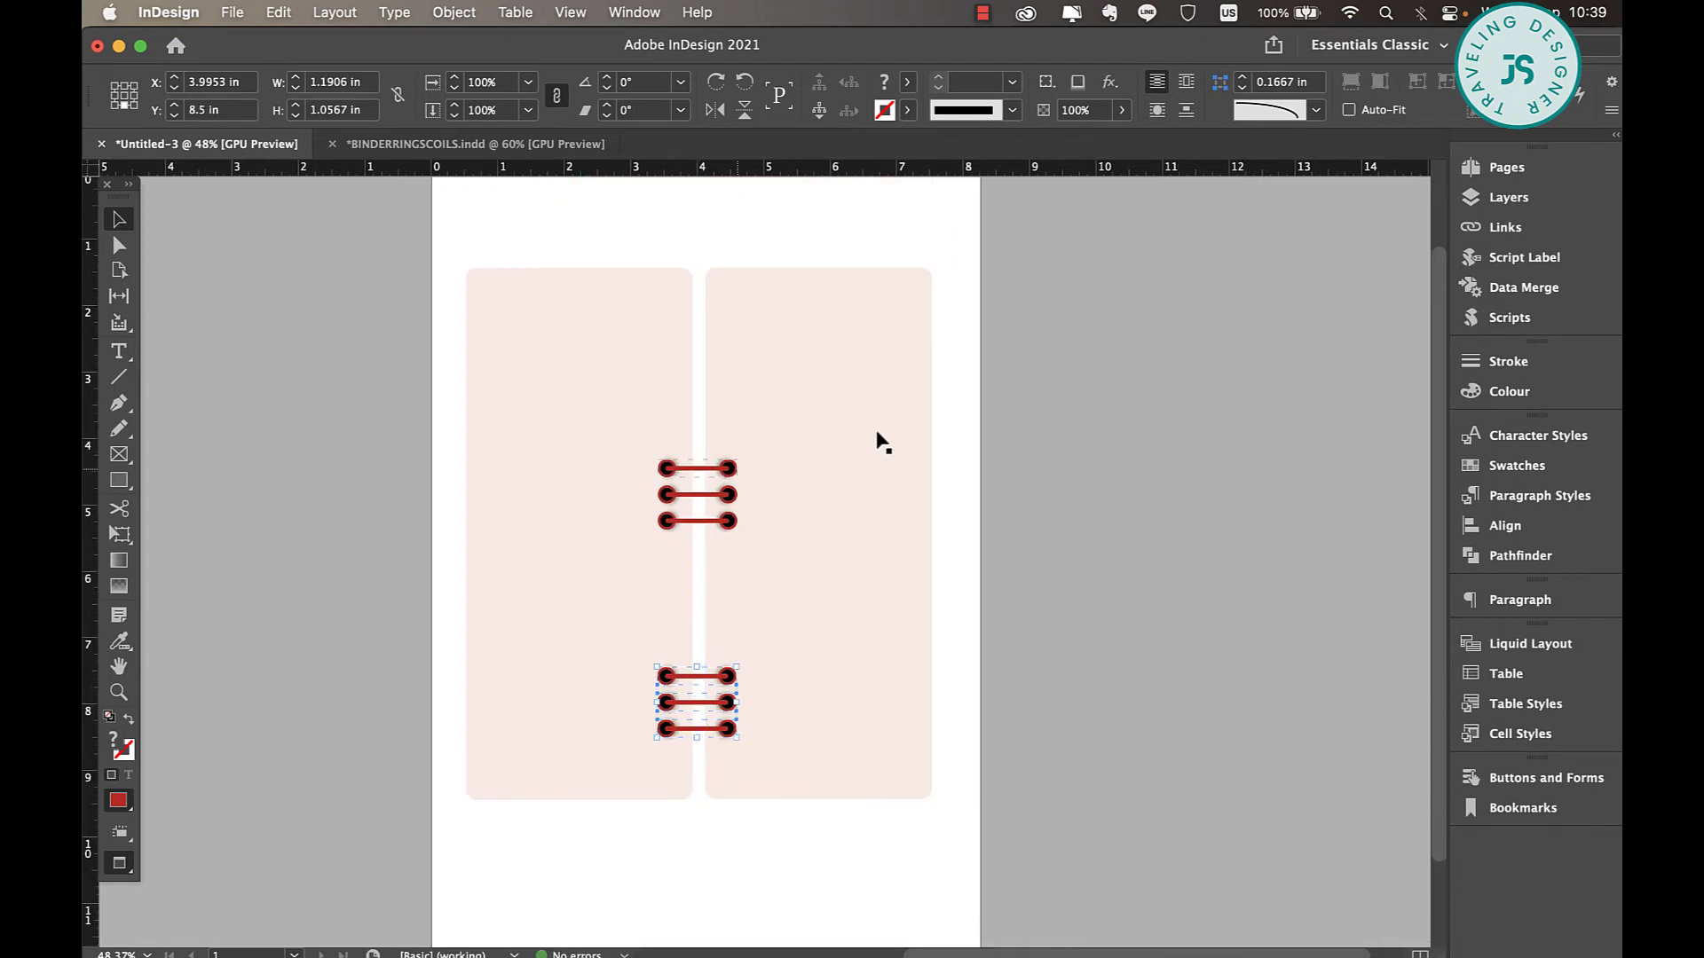
{"action": "left_click", "coordinate": [728, 494], "text": "shift"}
{"action": "left_click", "coordinate": [729, 521], "text": "shift"}
{"action": "left_click_drag", "start_coordinate": [730, 494], "coordinate": [729, 356]}
{"action": "left_click", "coordinate": [834, 417]}
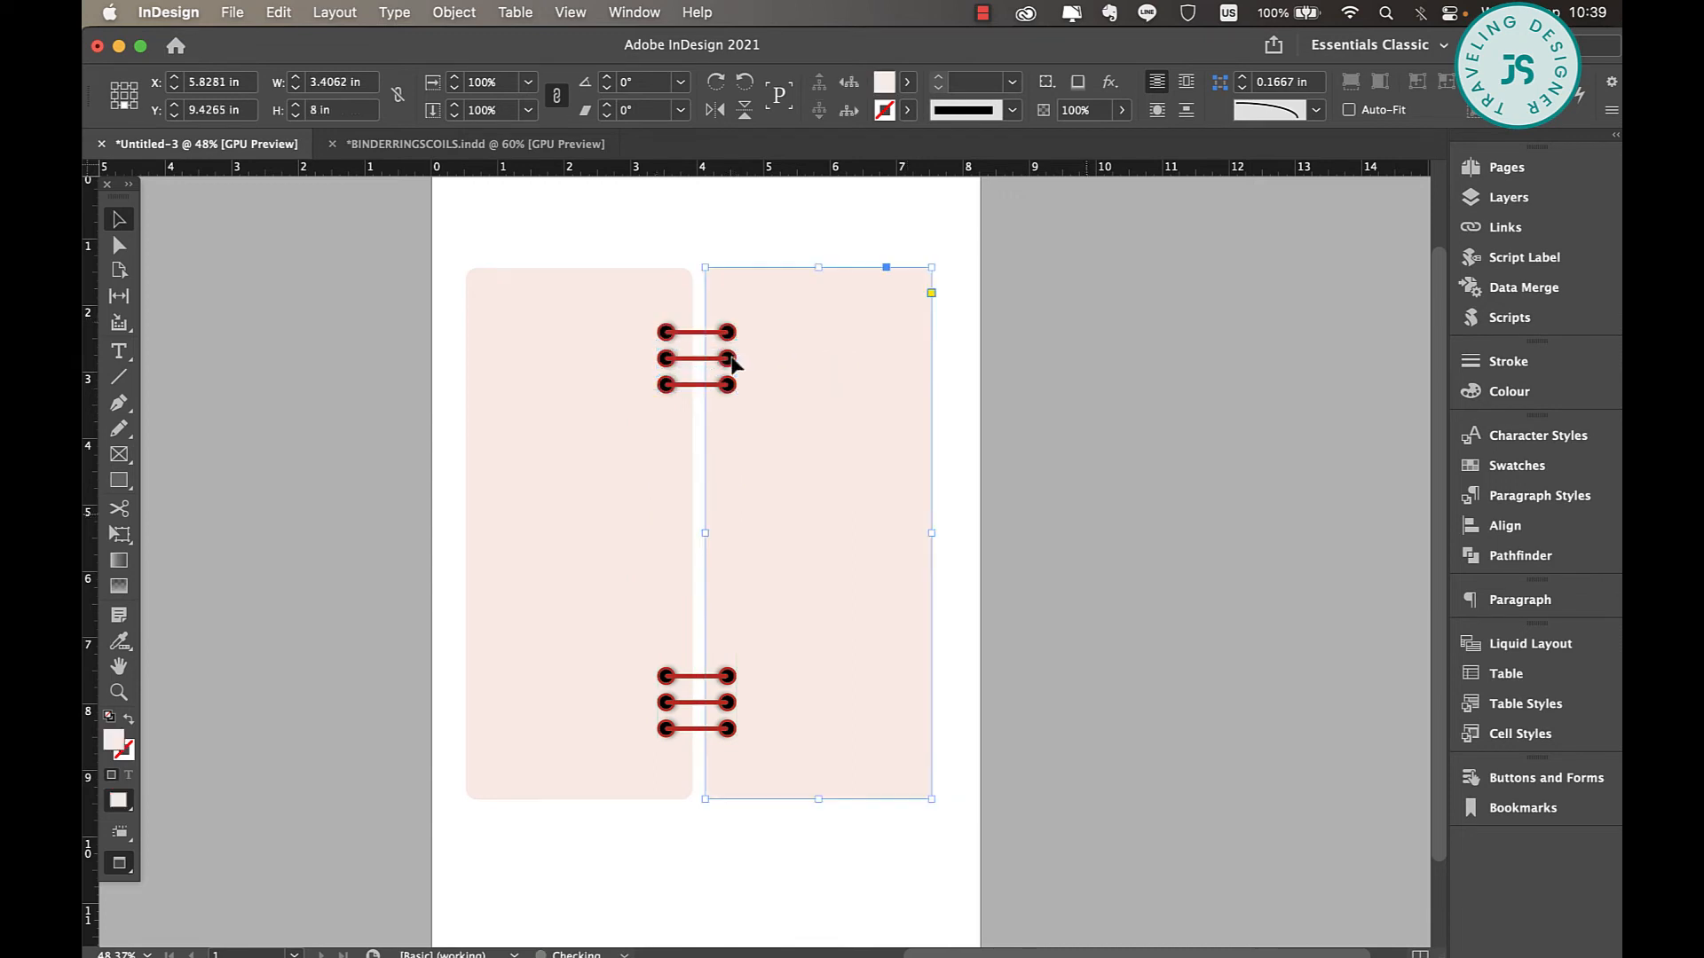
{"action": "left_click", "coordinate": [1075, 515]}
Ungroup the bottommost ring into its individual circles and bar.
{"action": "scroll", "coordinate": [733, 364], "scroll_direction": "down", "scroll_amount": 3}
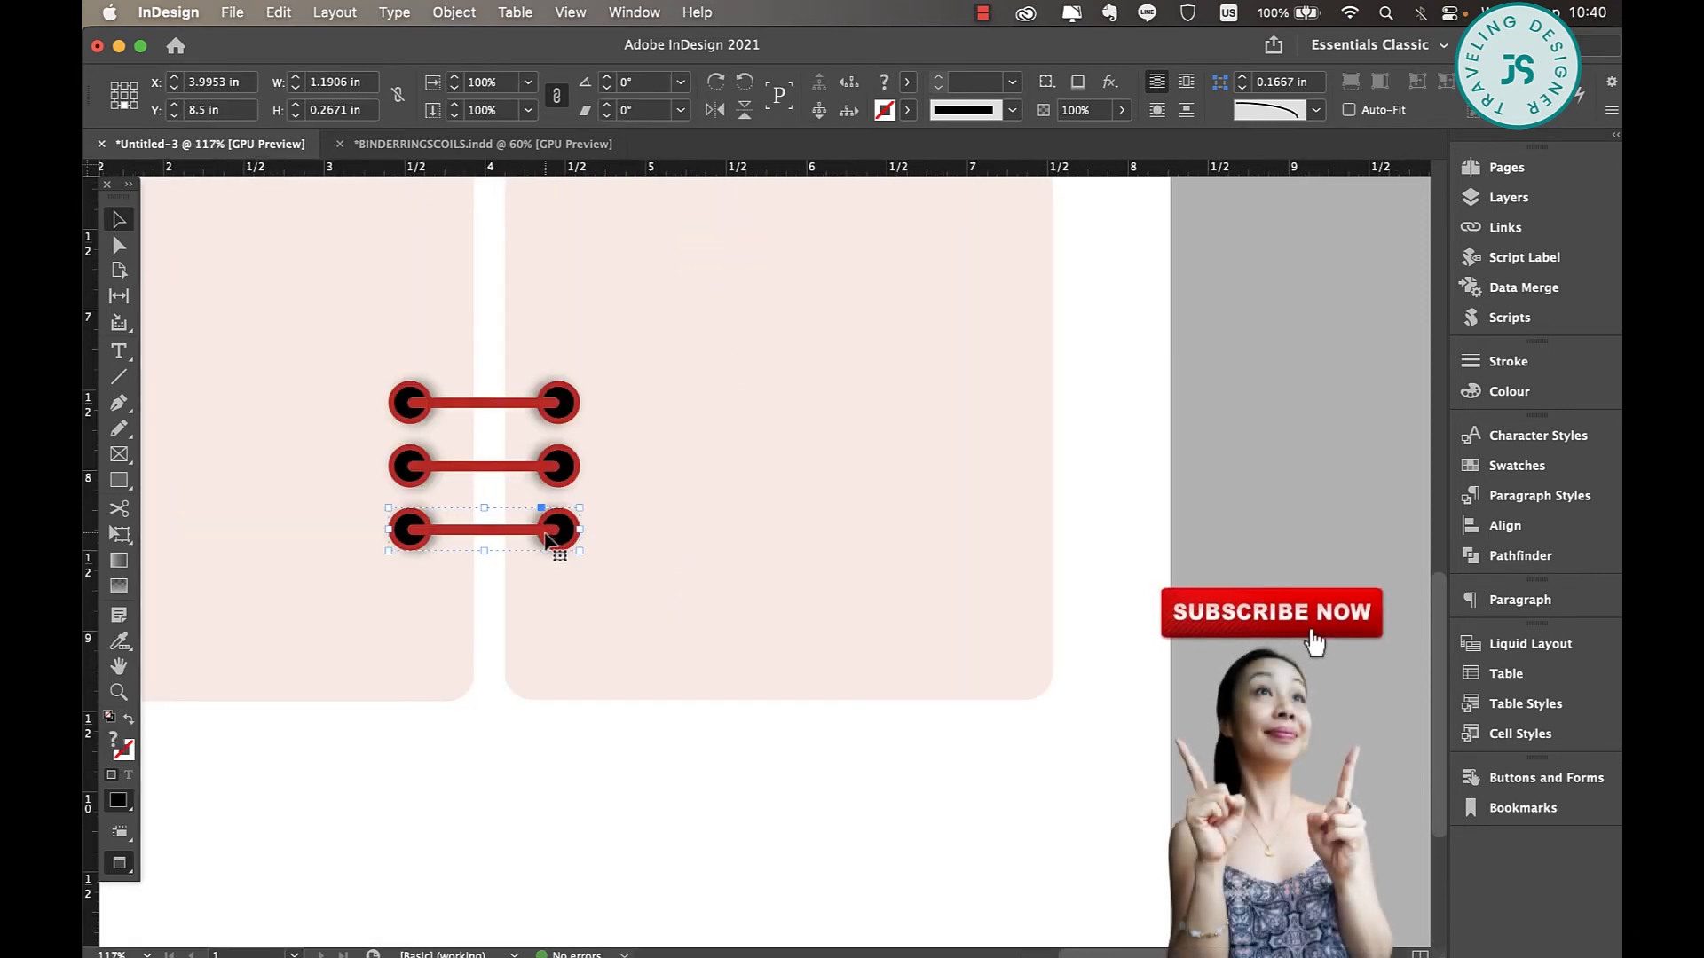
{"action": "scroll", "coordinate": [544, 532], "scroll_direction": "up", "scroll_amount": 6}
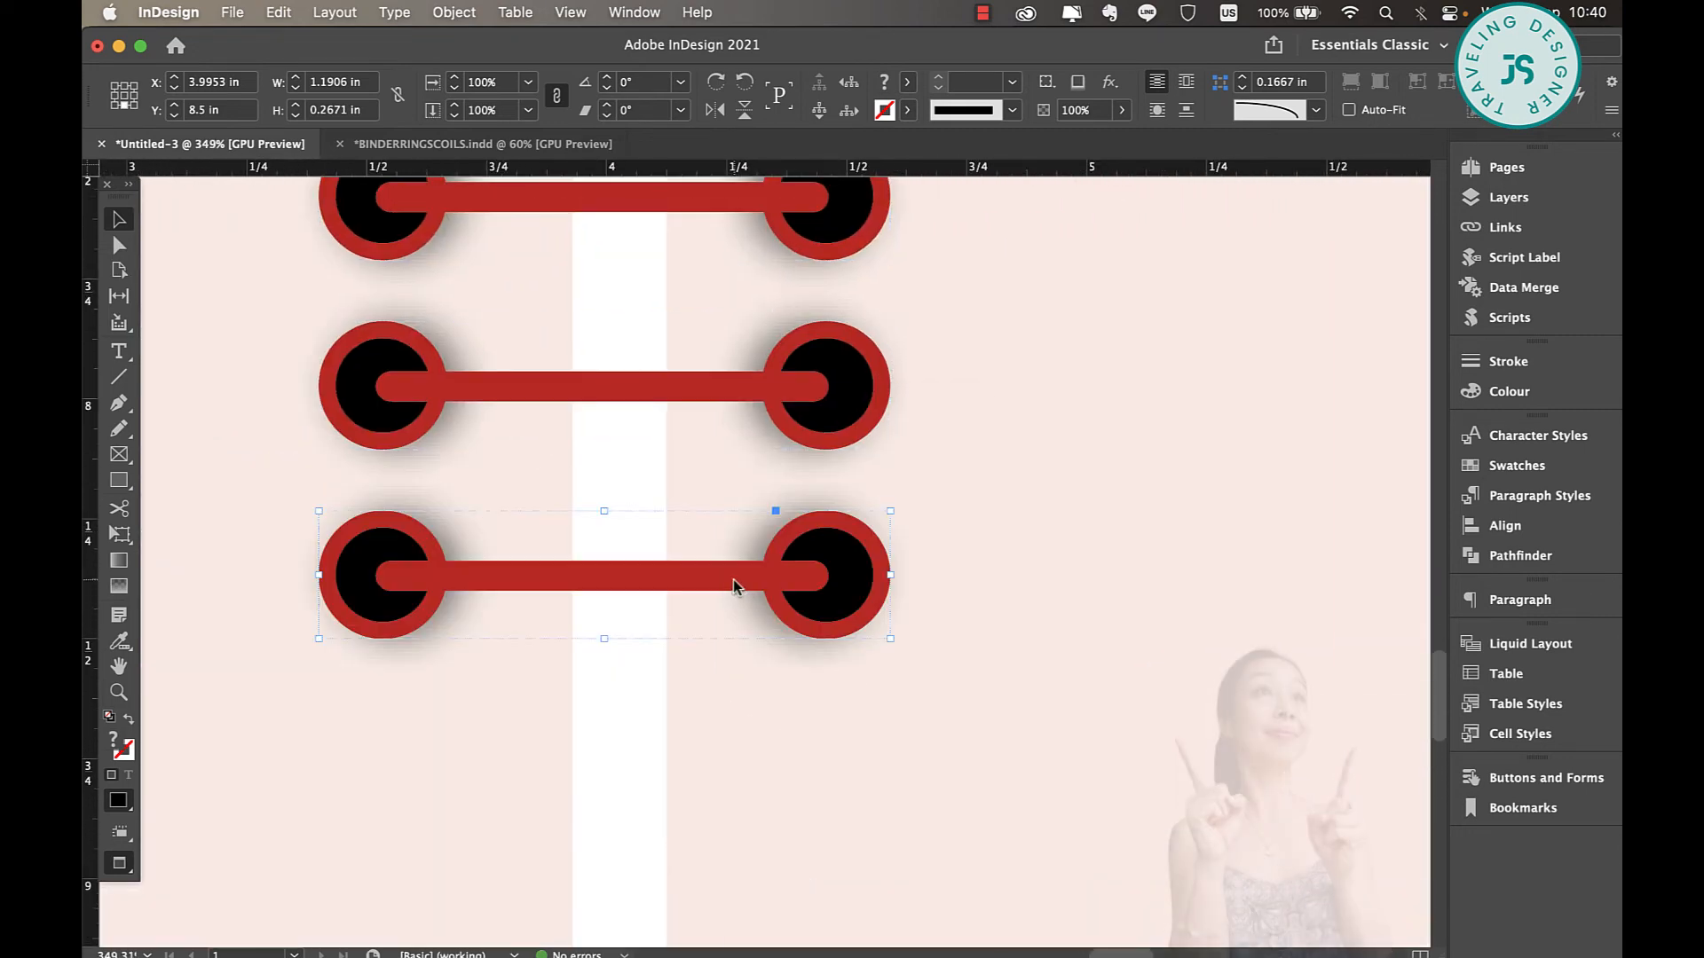
{"action": "right_click", "coordinate": [733, 578]}
{"action": "left_click", "coordinate": [902, 636]}
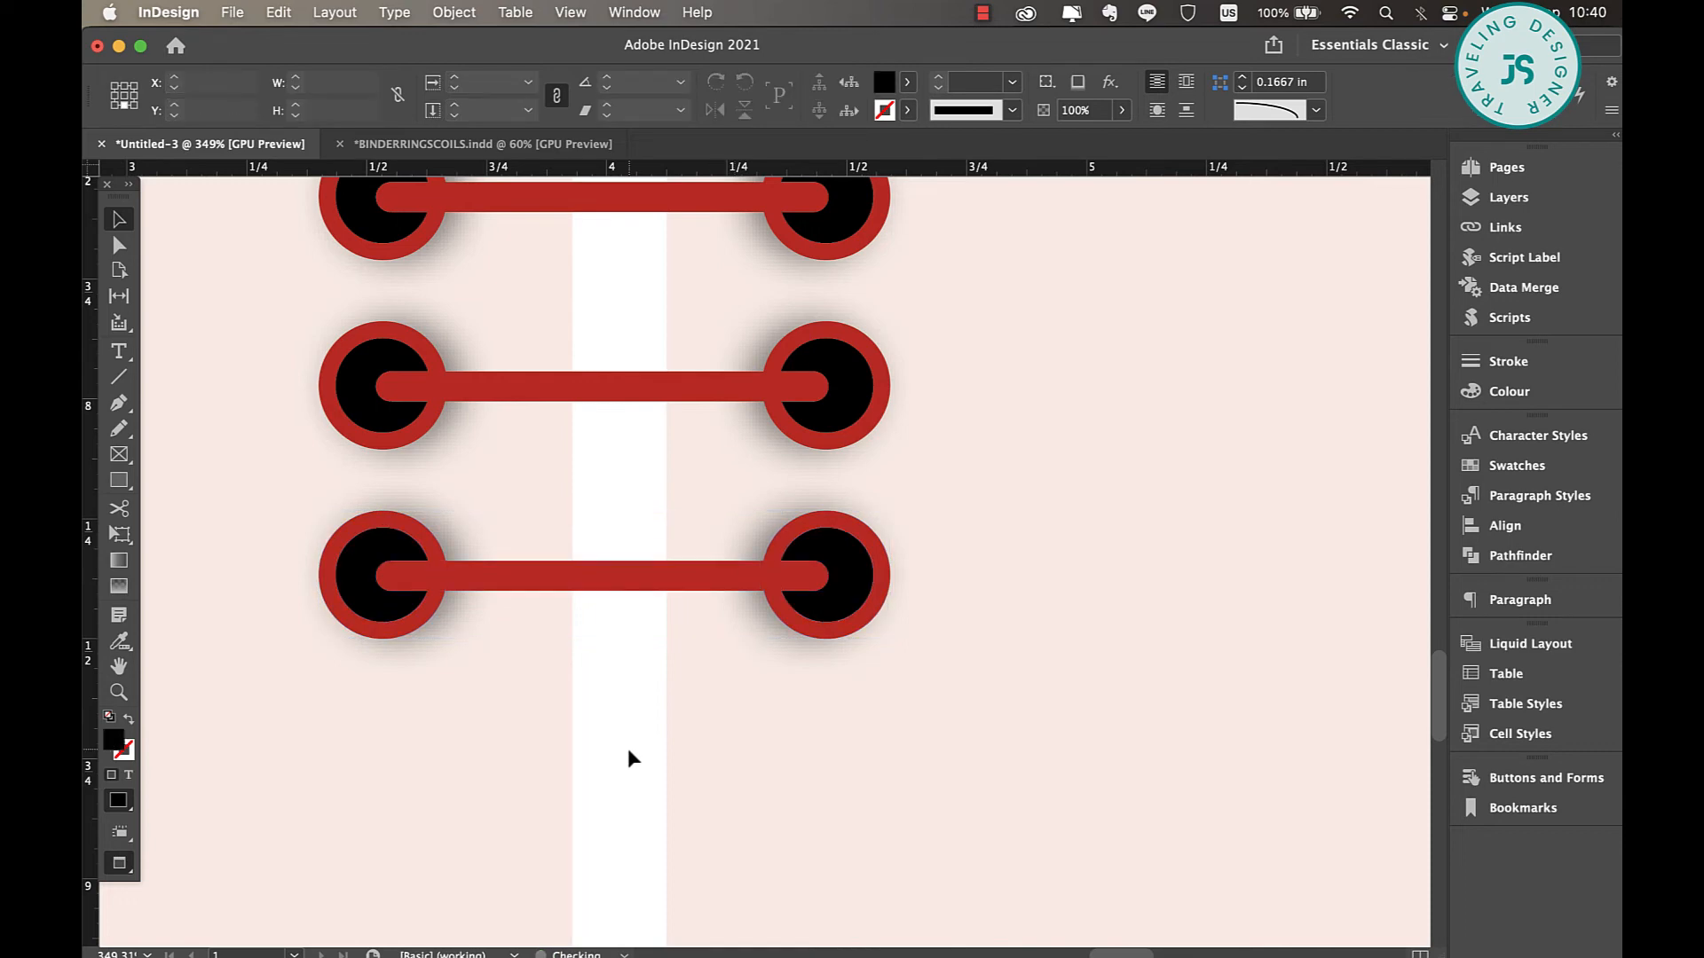
Select the bottommost ring's bar and both red outer circles together, and bring up the gradient swatches.
{"action": "left_click", "coordinate": [768, 586]}
{"action": "left_click", "coordinate": [774, 596], "text": "shift"}
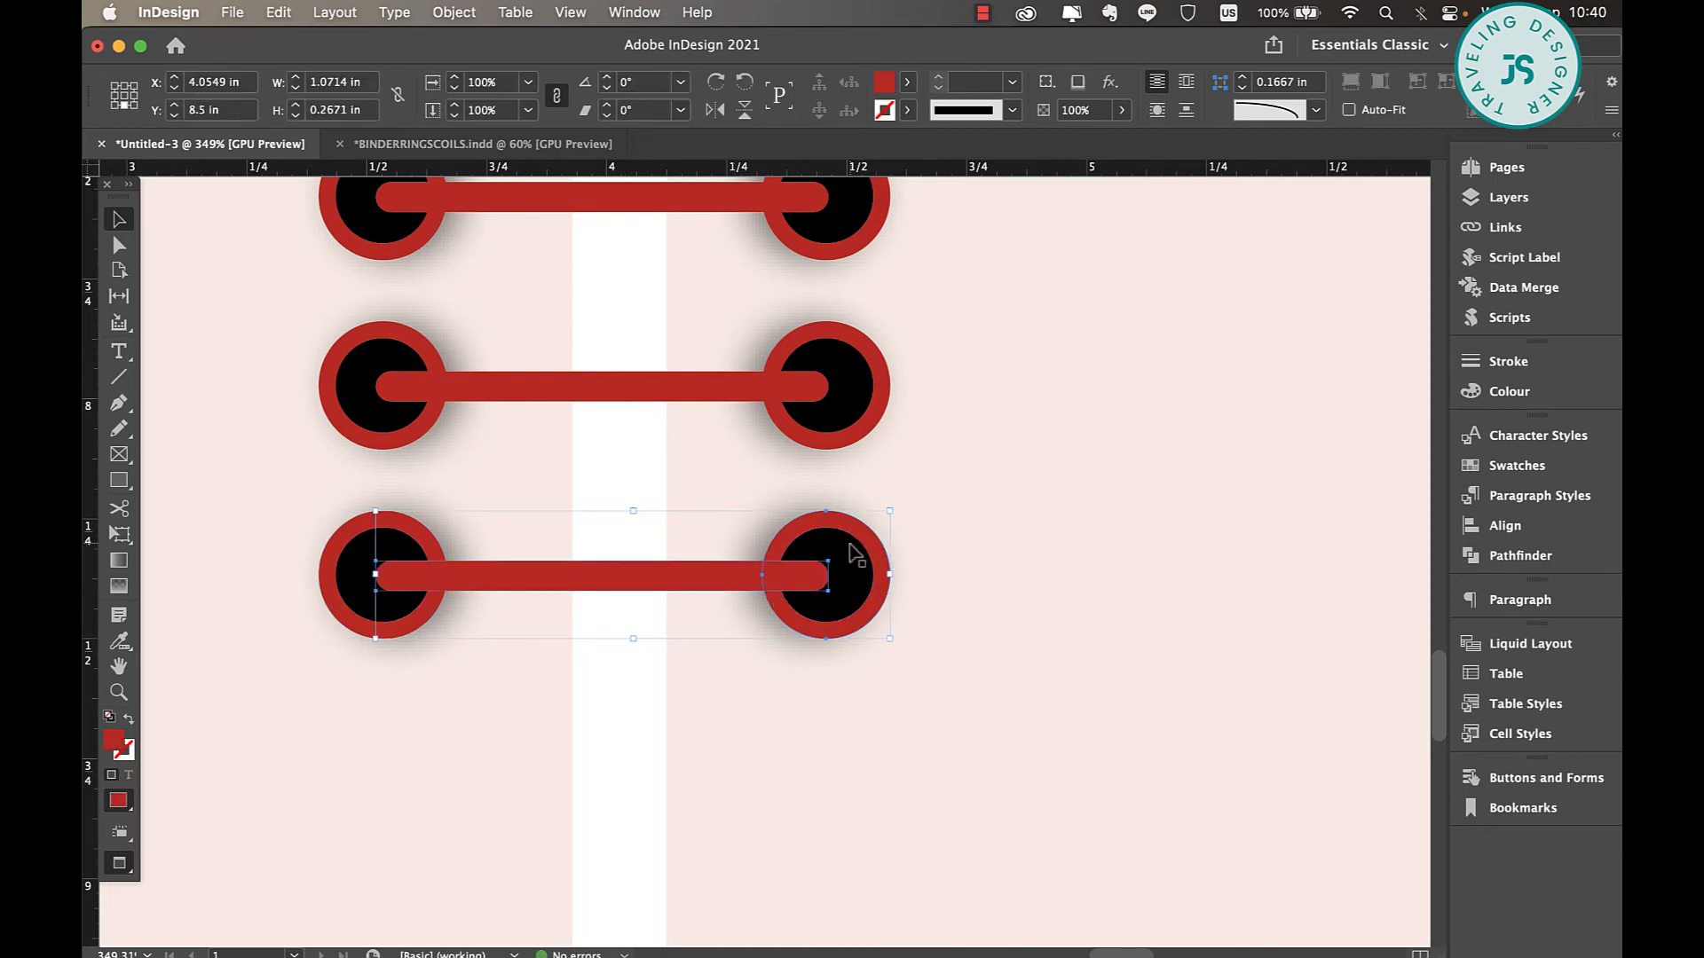
{"action": "left_click", "coordinate": [353, 531], "text": "shift"}
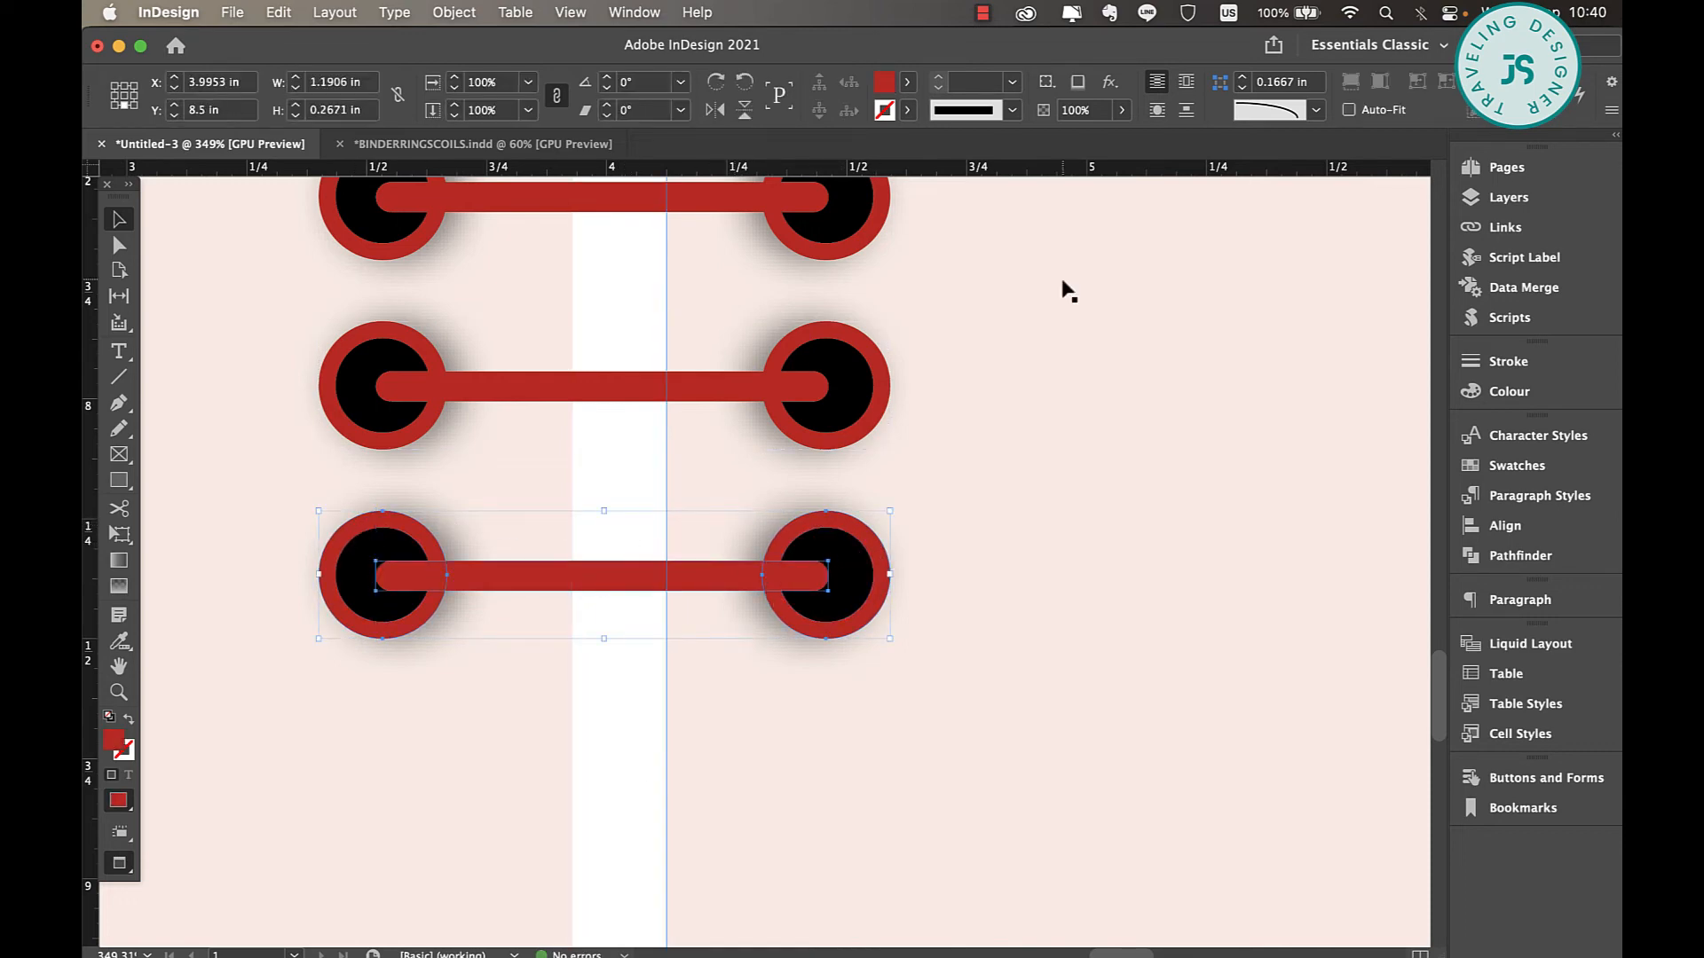
{"action": "left_click", "coordinate": [1516, 465]}
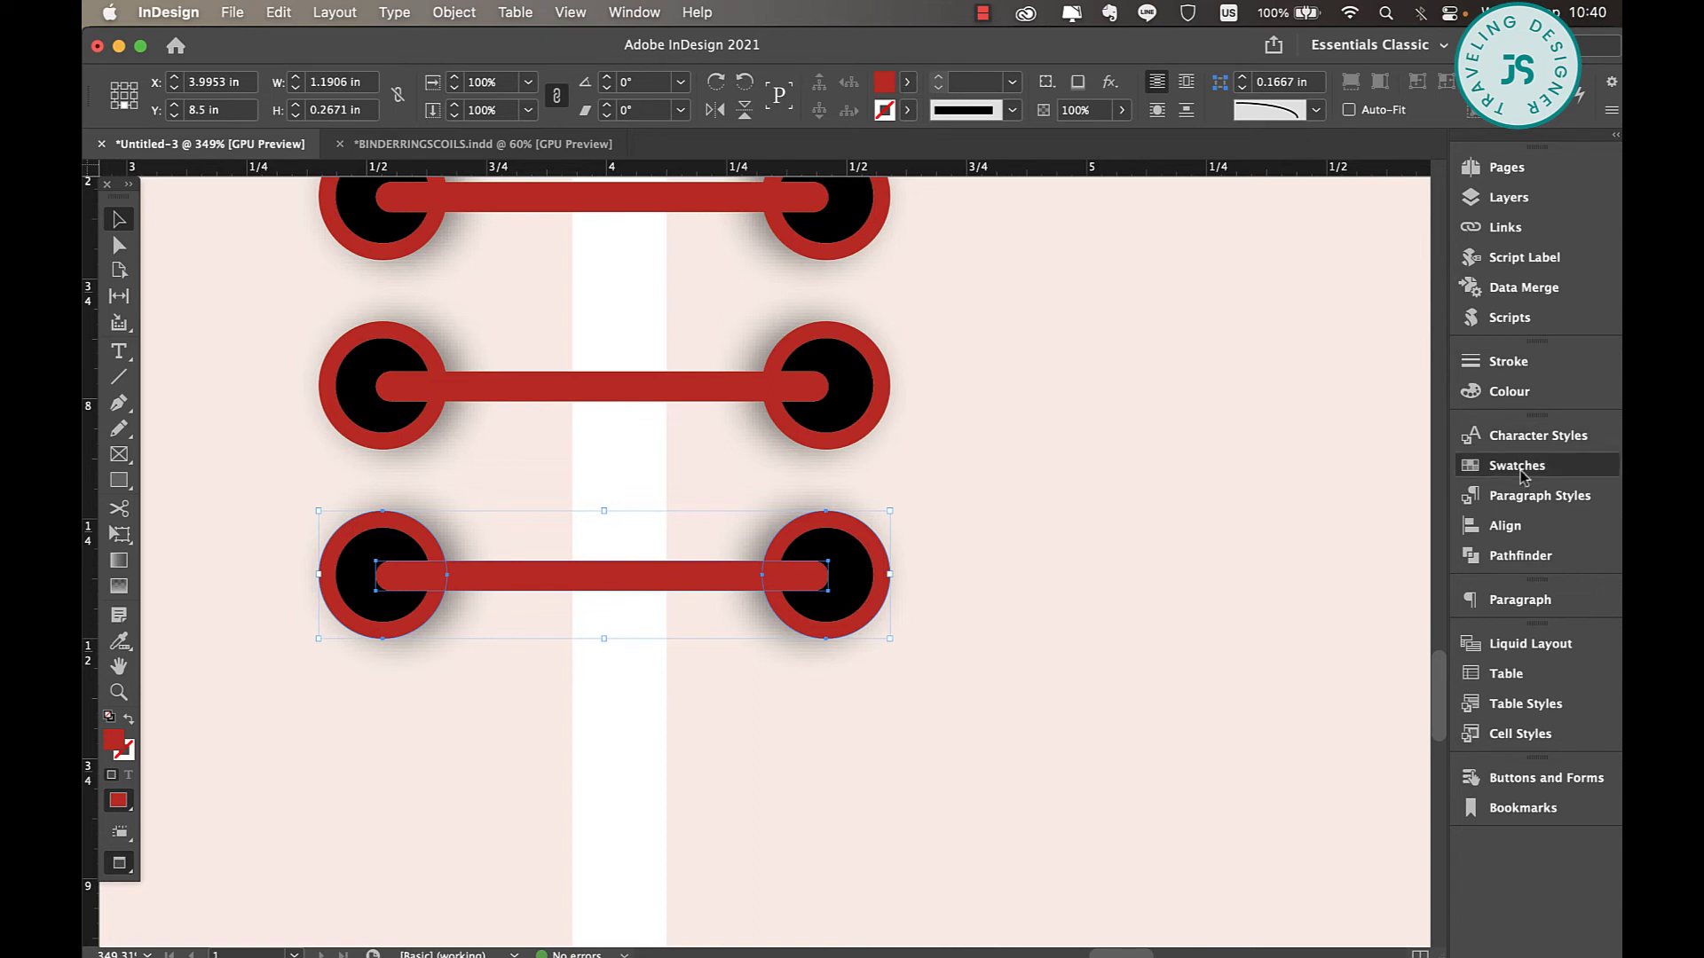
{"action": "scroll", "coordinate": [1260, 533], "scroll_direction": "down", "scroll_amount": 8}
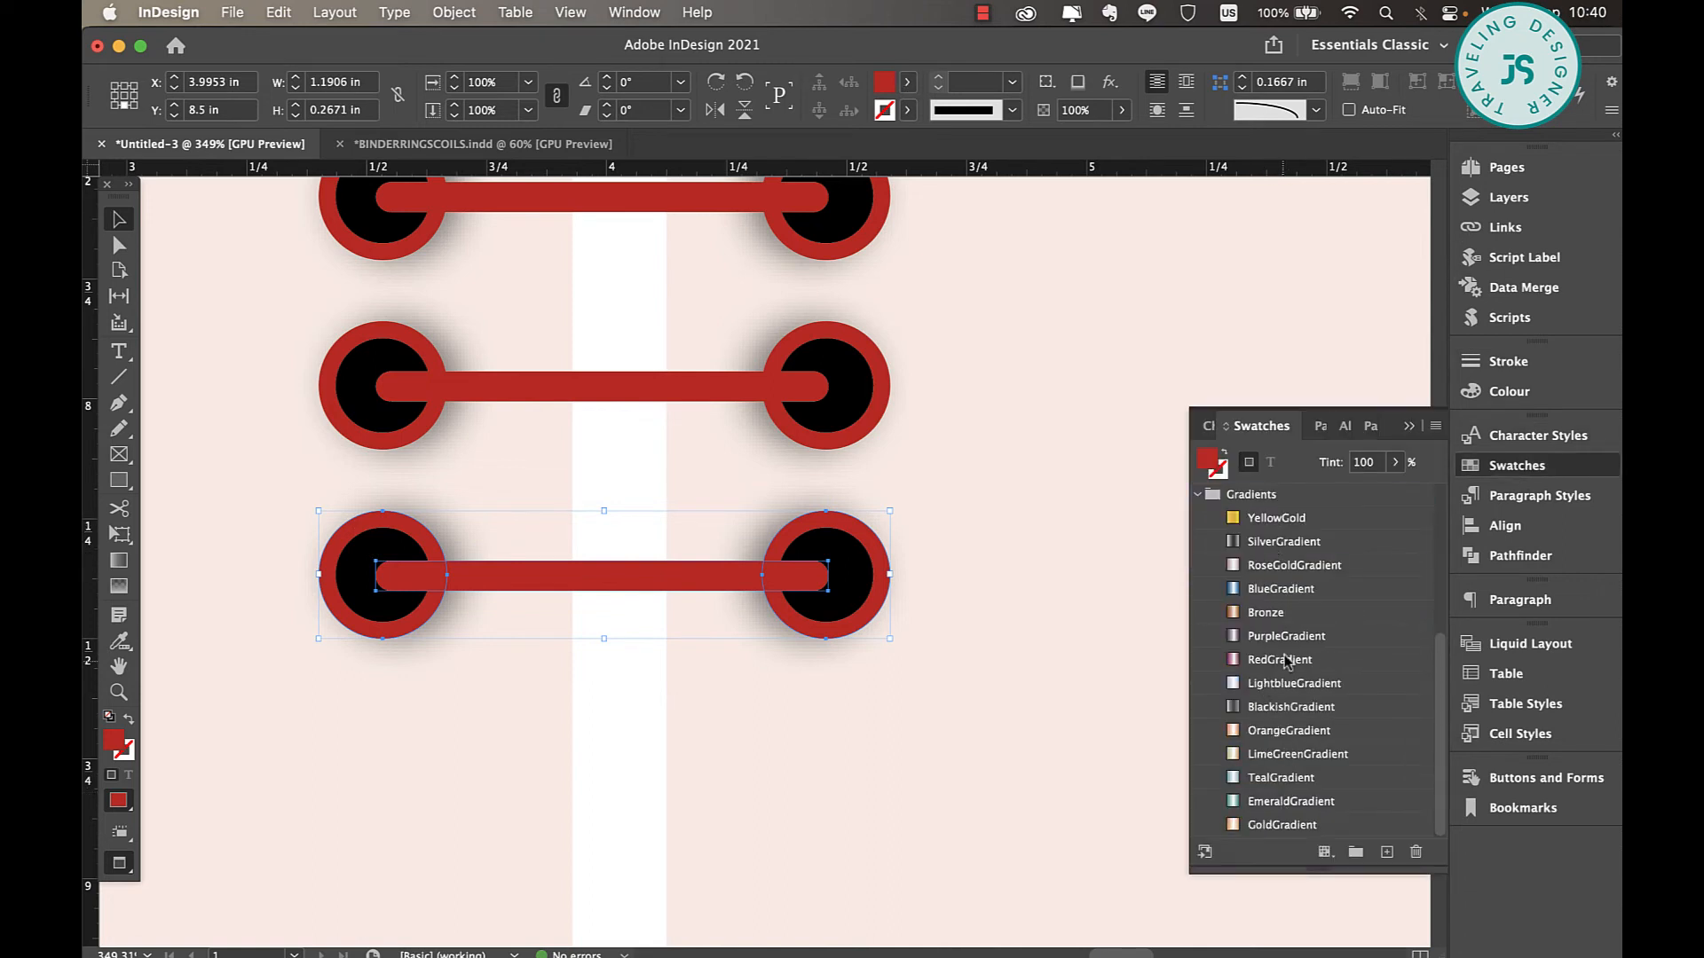
Try the Bronze, YellowGold, GoldGradient and PurpleGradient swatches as fills on the bottommost ring's bar and outer circles.
{"action": "left_click", "coordinate": [1264, 636]}
{"action": "left_click", "coordinate": [1266, 614]}
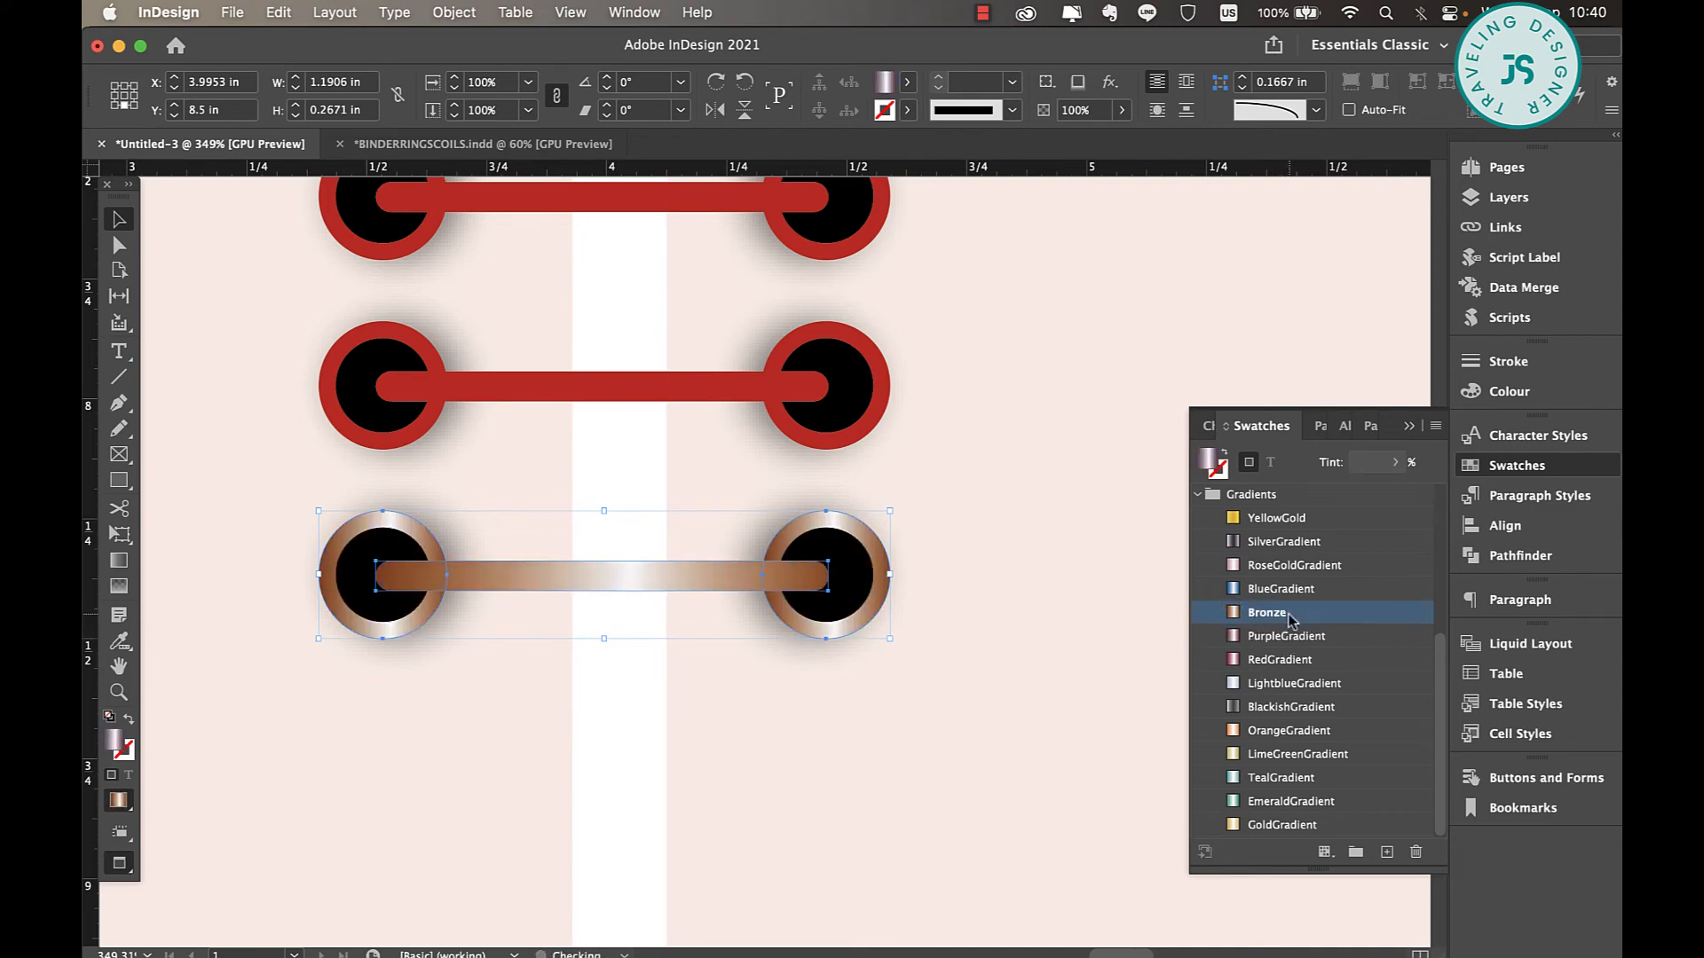
{"action": "left_click", "coordinate": [1280, 520]}
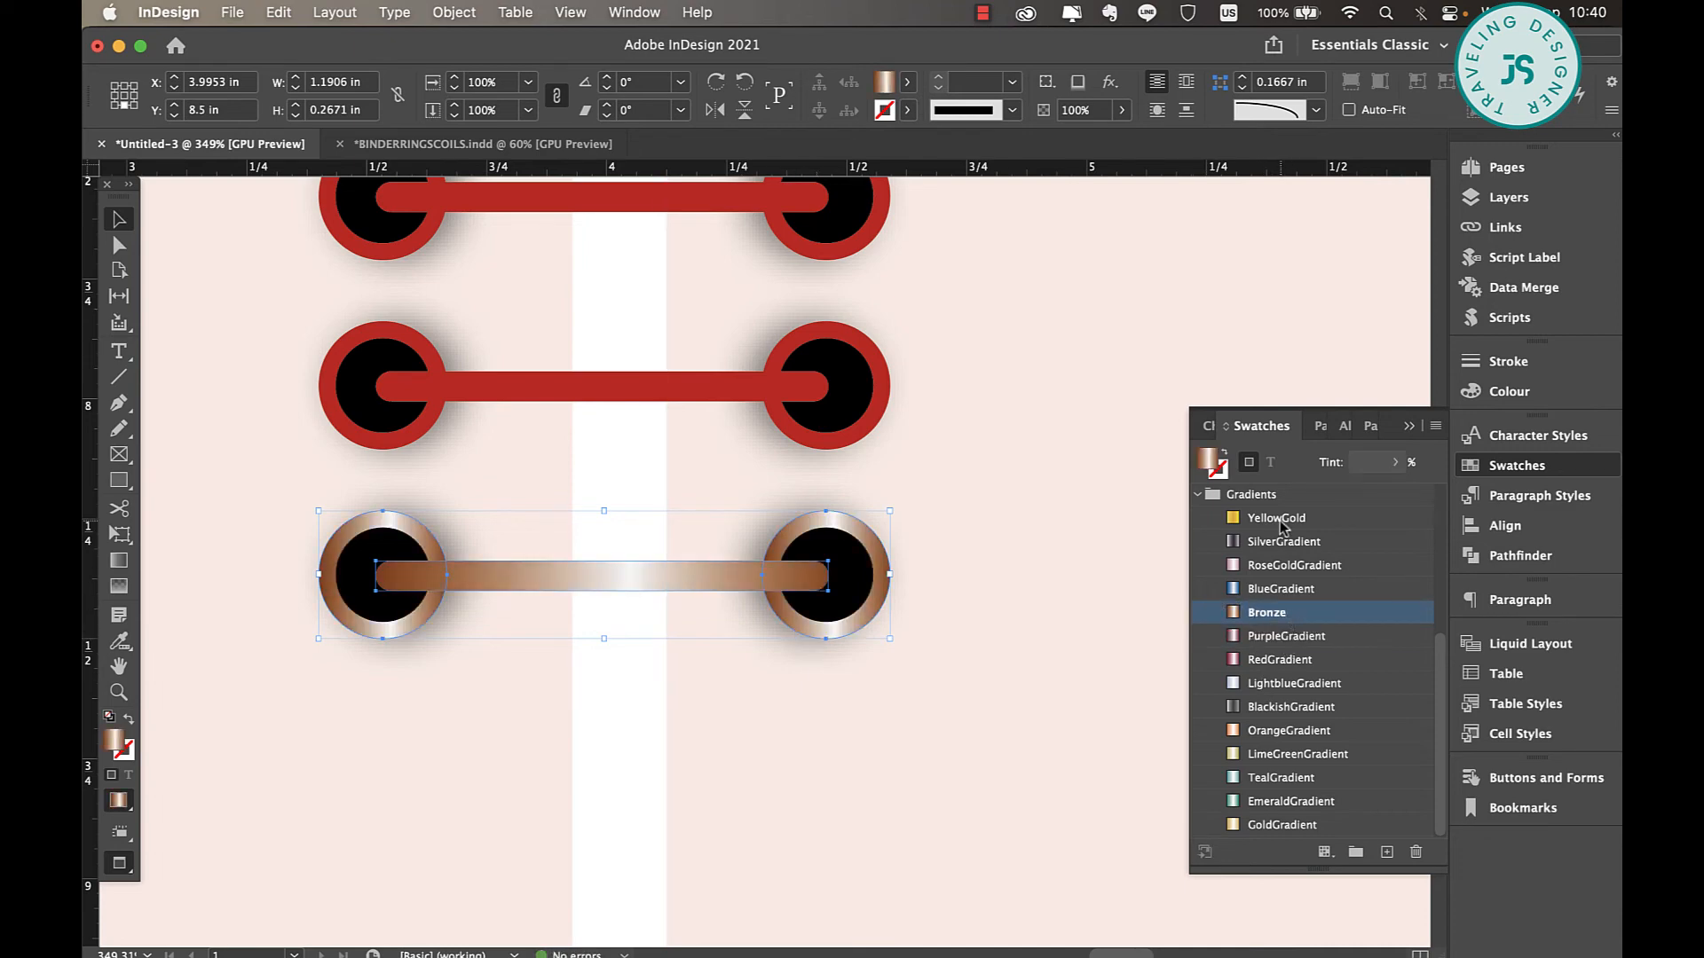
{"action": "left_click", "coordinate": [1271, 827]}
{"action": "scroll", "coordinate": [1273, 807], "scroll_direction": "up", "scroll_amount": 3}
{"action": "left_click", "coordinate": [1278, 779]}
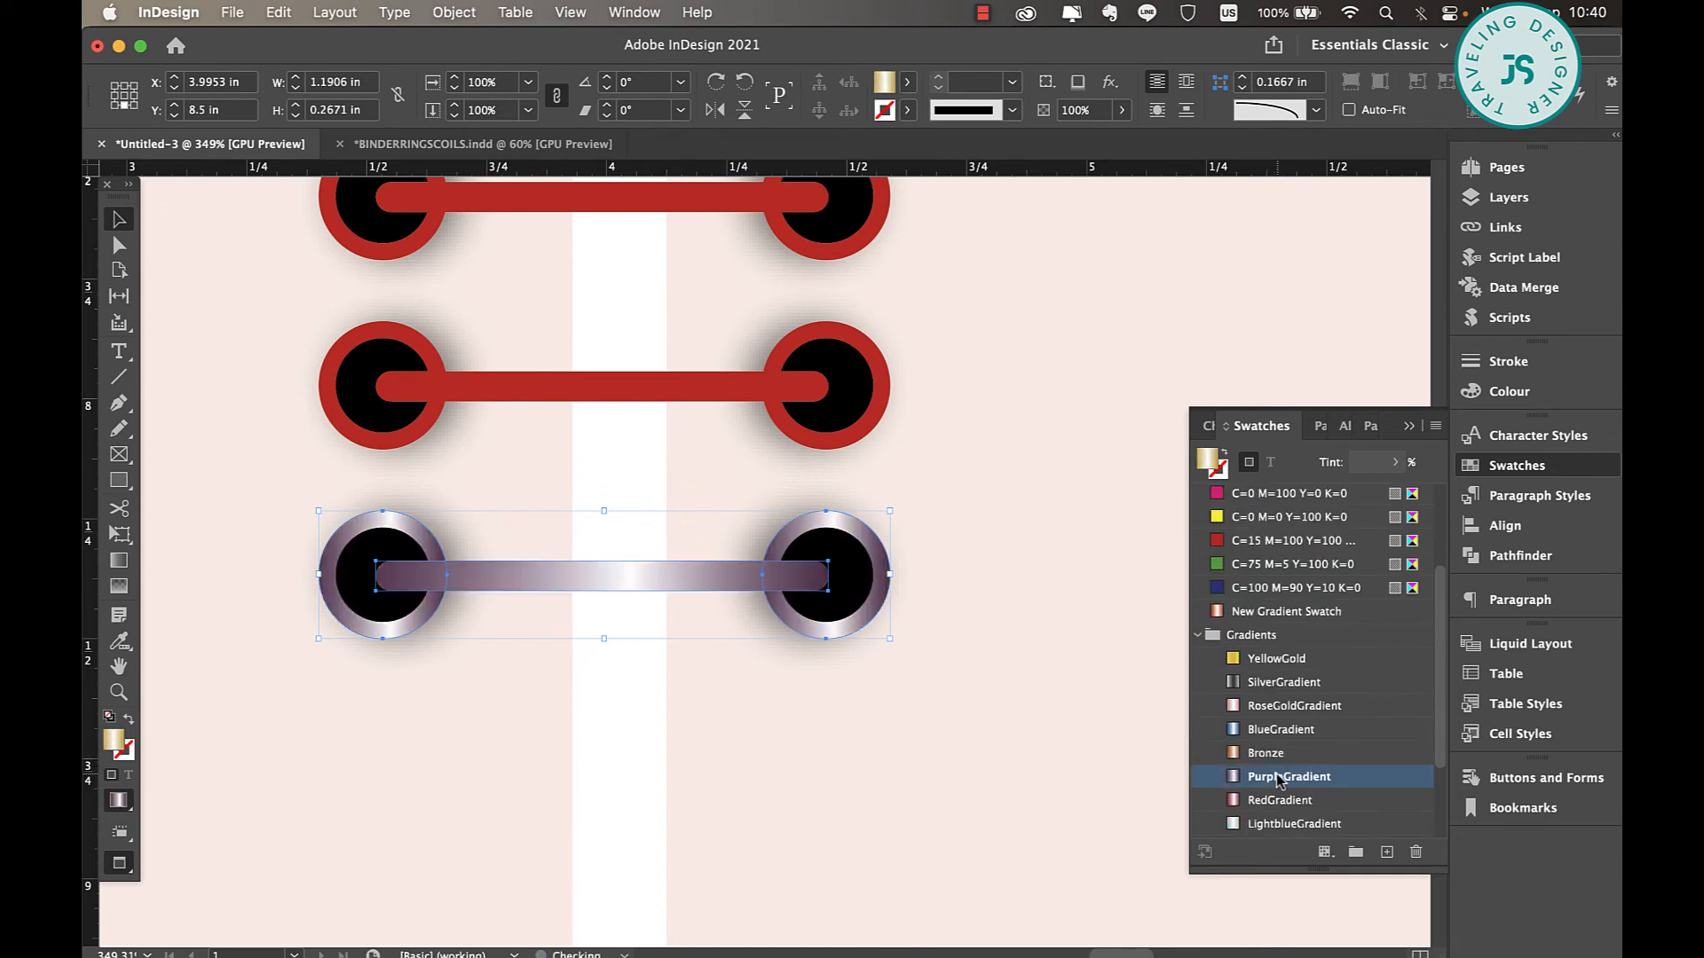
Fill the bottommost ring's bar and outer circles with the TealGradient swatch and deselect them.
{"action": "scroll", "coordinate": [1278, 779], "scroll_direction": "down", "scroll_amount": 5}
{"action": "left_click", "coordinate": [1269, 783]}
{"action": "scroll", "coordinate": [1267, 793], "scroll_direction": "up", "scroll_amount": 1}
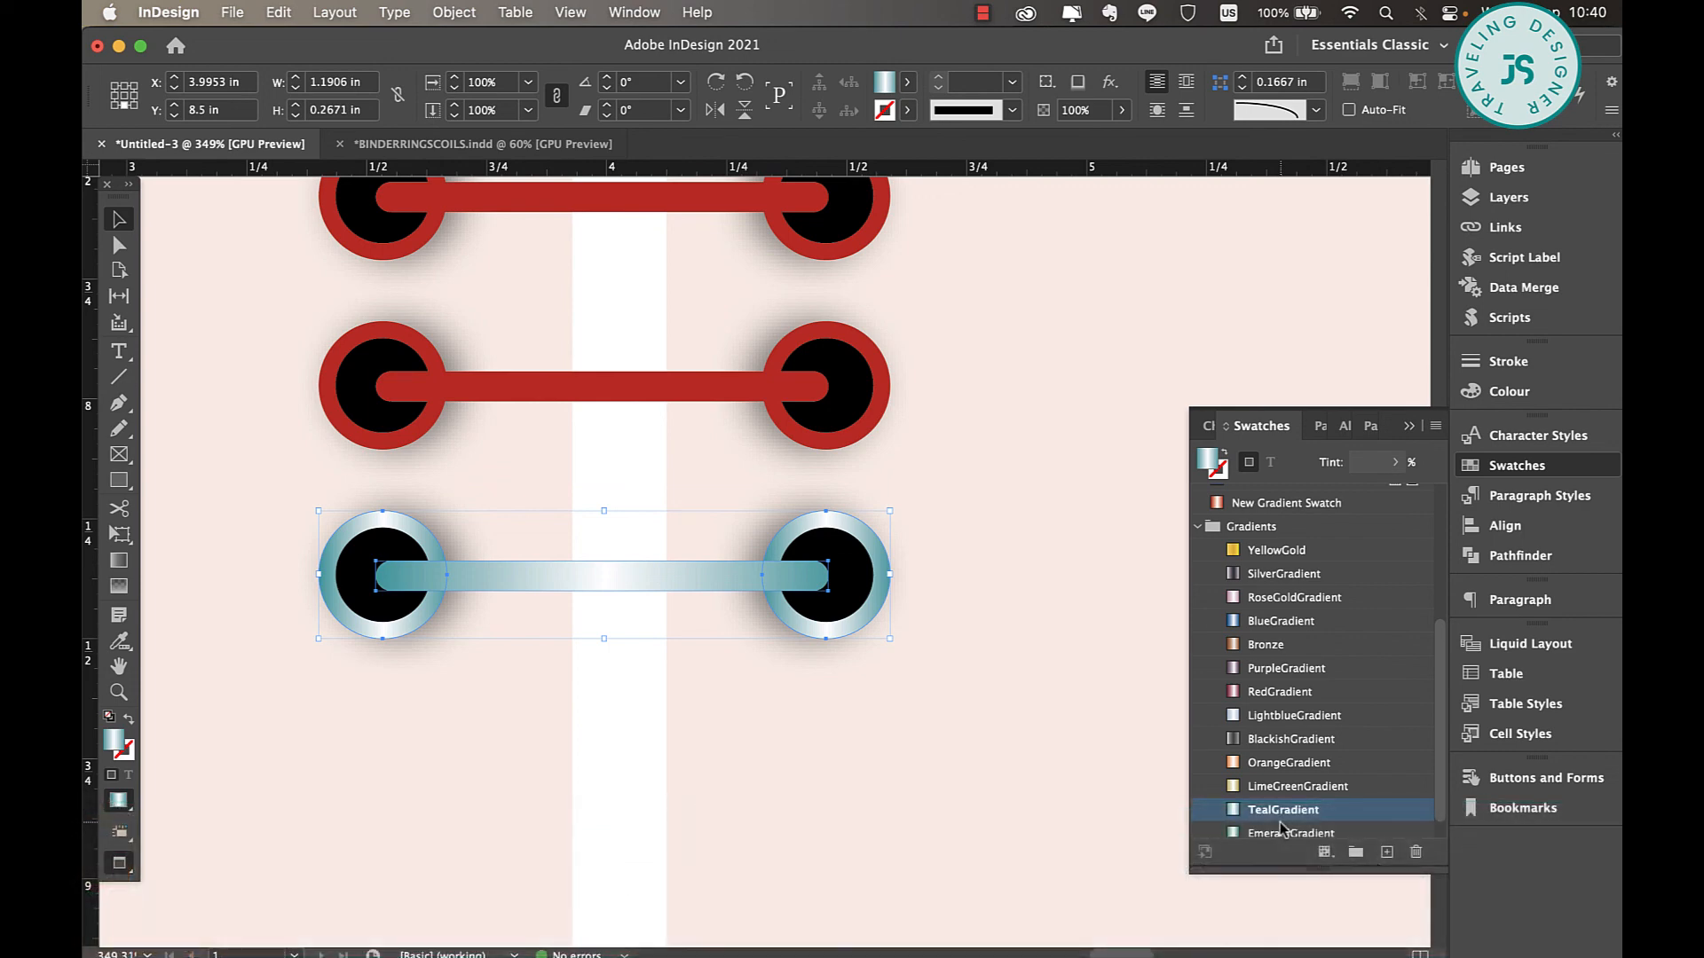
{"action": "key", "text": "Left"}
{"action": "scroll", "coordinate": [1281, 832], "scroll_direction": "down", "scroll_amount": 8}
{"action": "left_click", "coordinate": [1281, 832]}
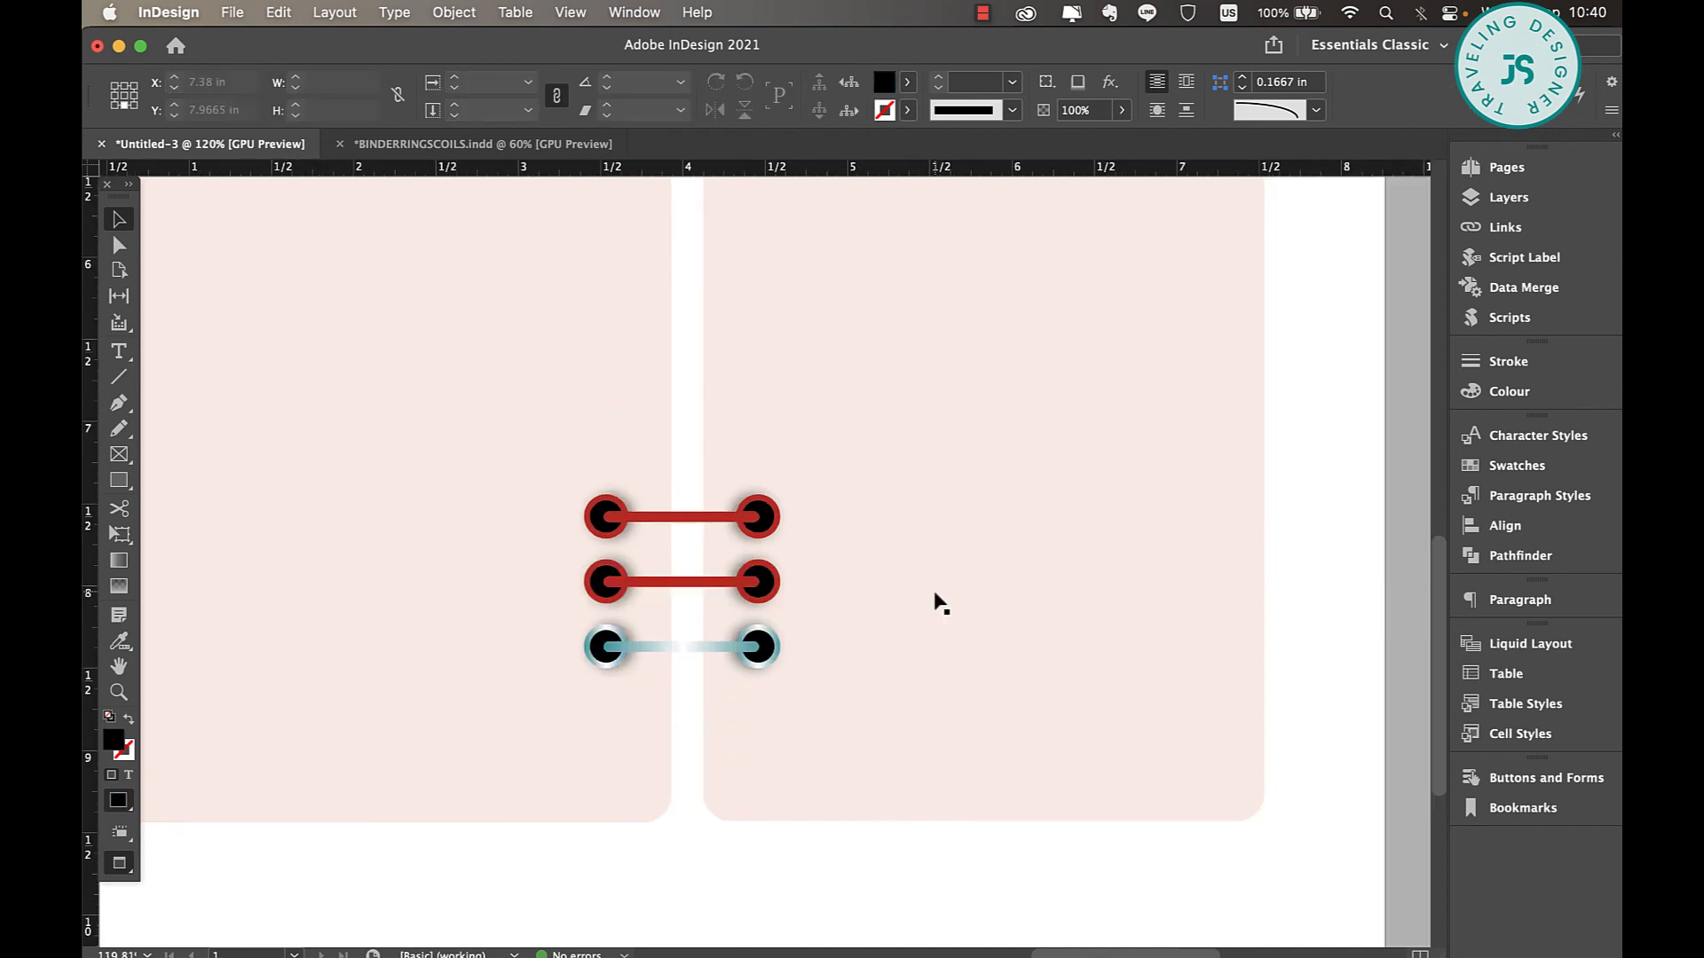